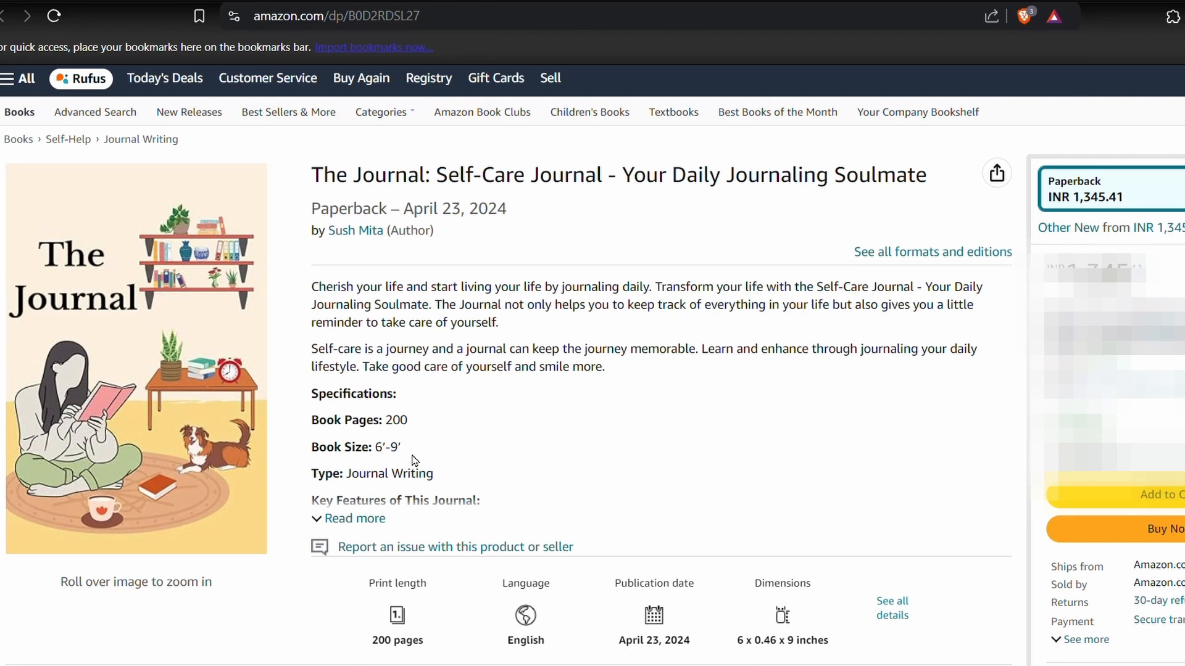
- Search the web for "size, trime bleed and no bleed" and open the KDP help page on trim size, bleed and margins
key(ctrl+Tab)
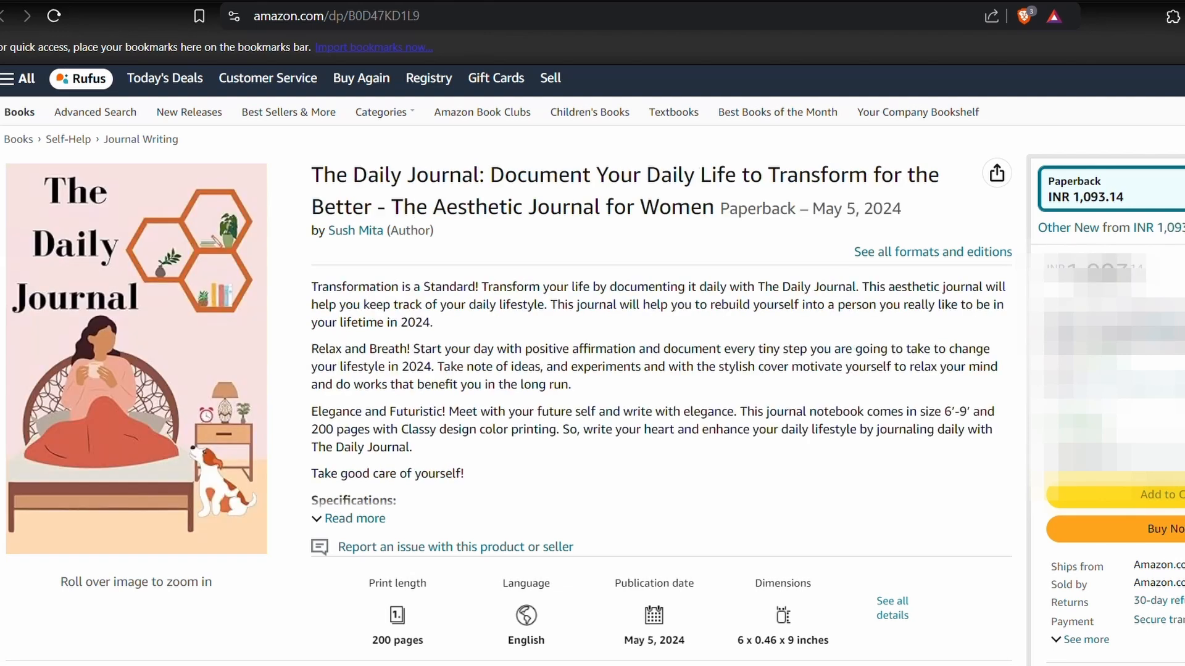
key(ctrl+t)
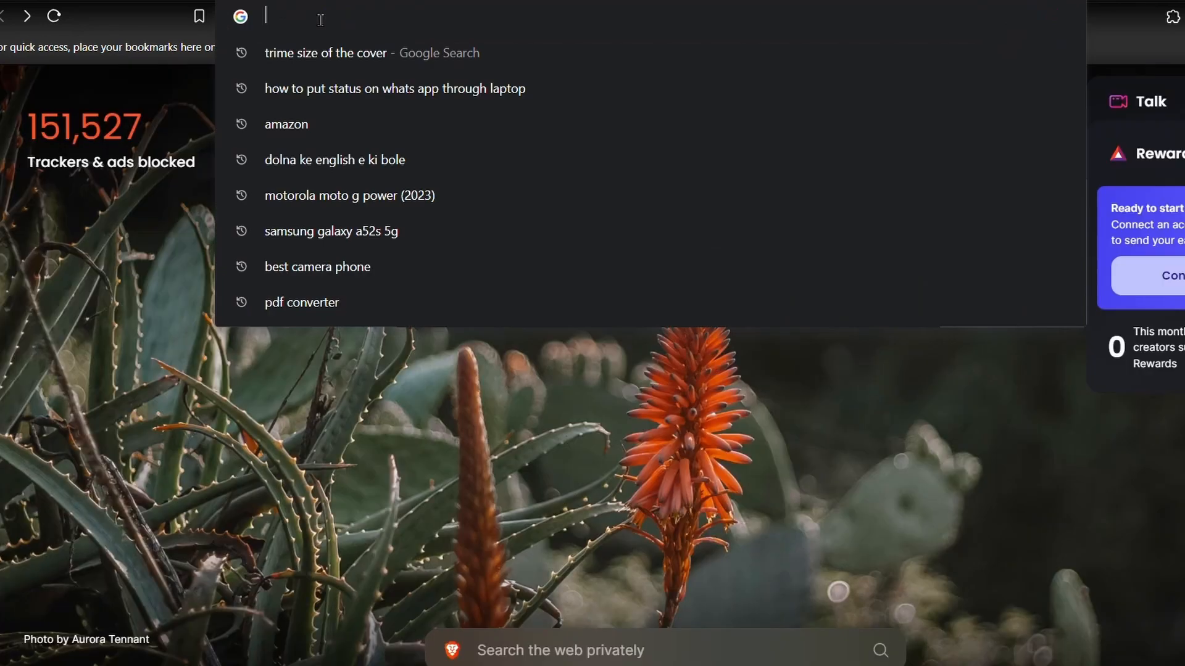
text(size, trime bleed and no bleed)
key(Return)
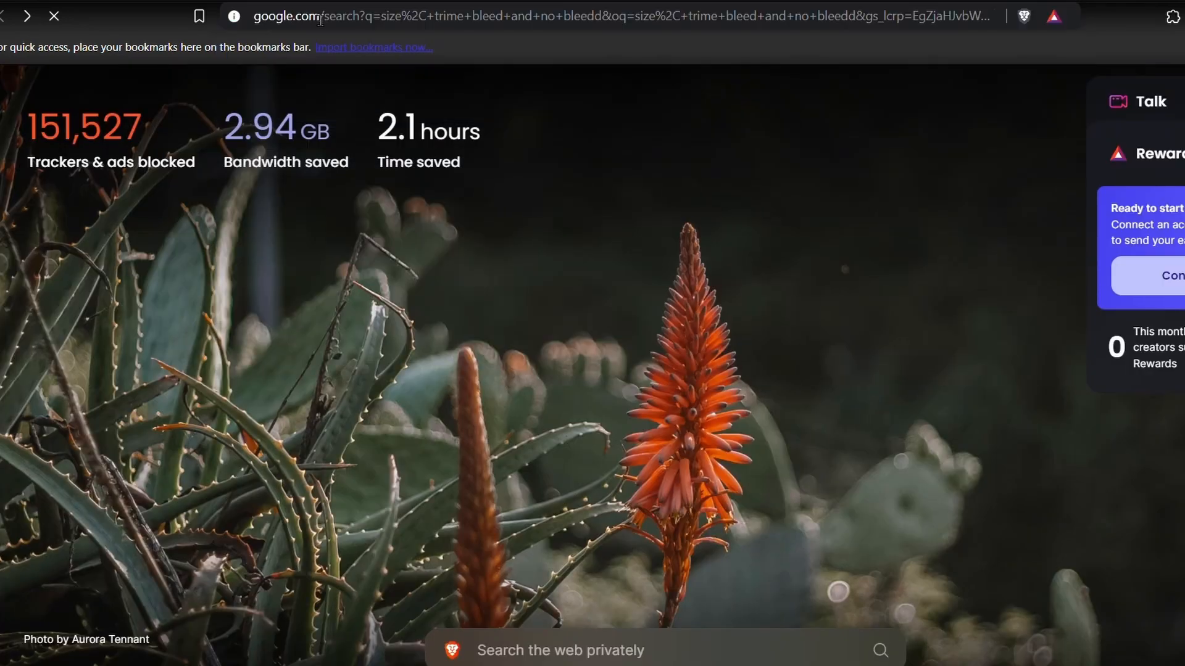
scroll(407, 303, down, 5)
click(406, 303)
scroll(561, 494, down, 15)
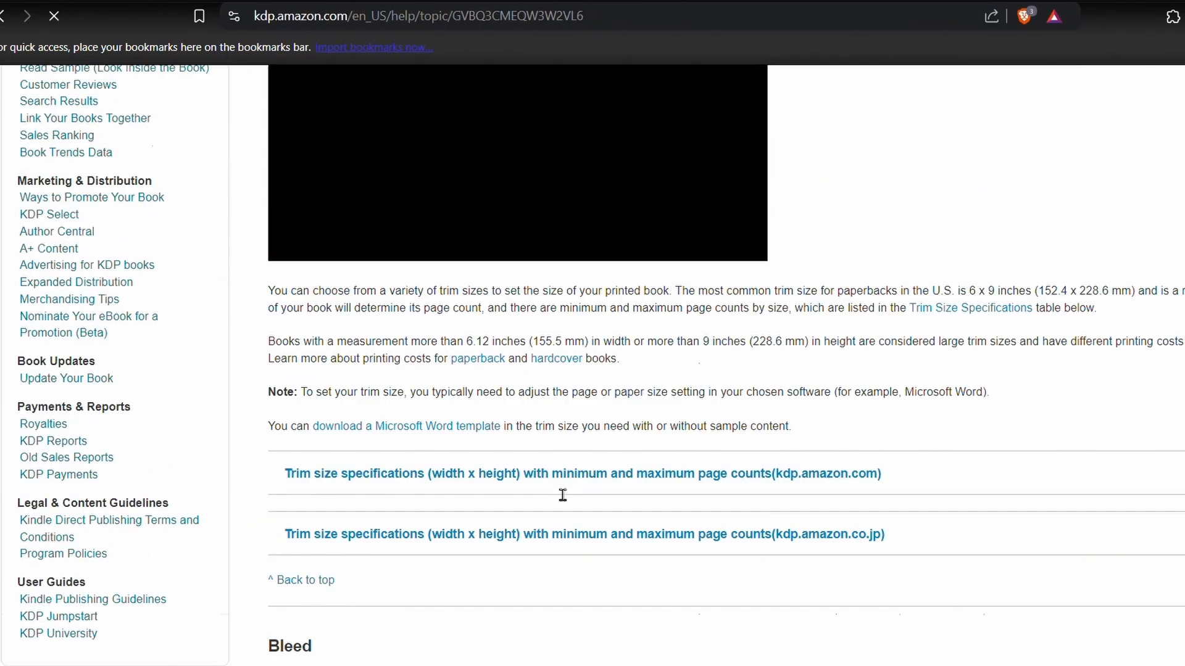
- Expand the kdp.amazon.com trim size specifications and review the paperback and hardcover tables and the bleed illustrations
click(674, 357)
scroll(673, 365, down, 6)
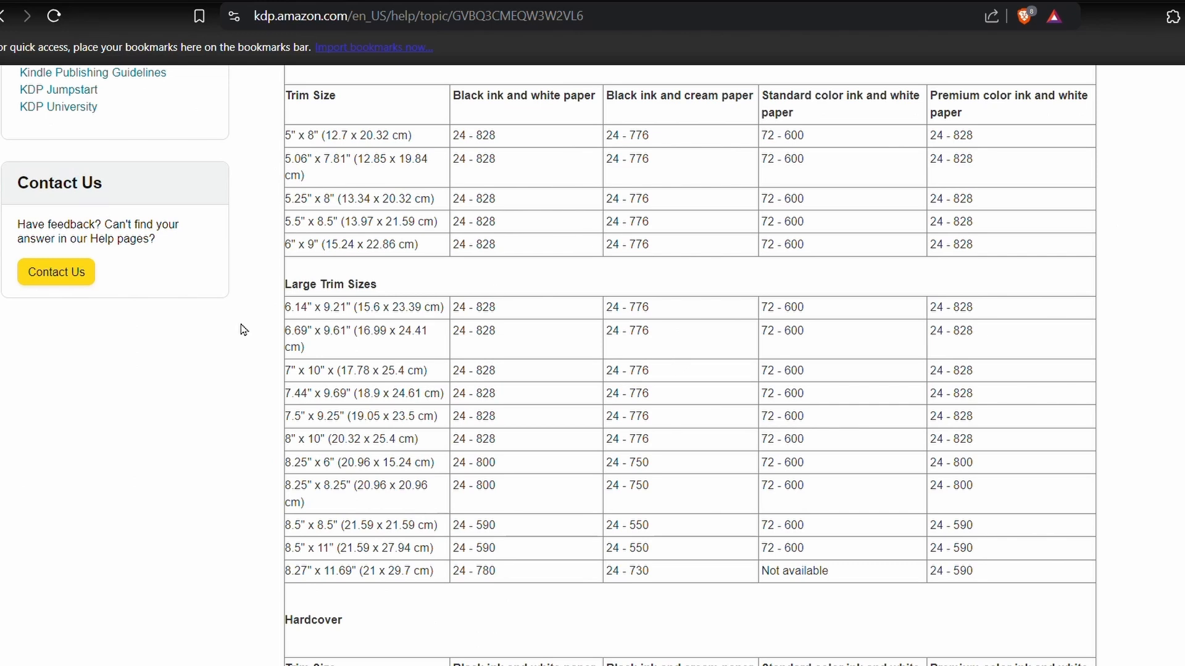
scroll(243, 330, down, 8)
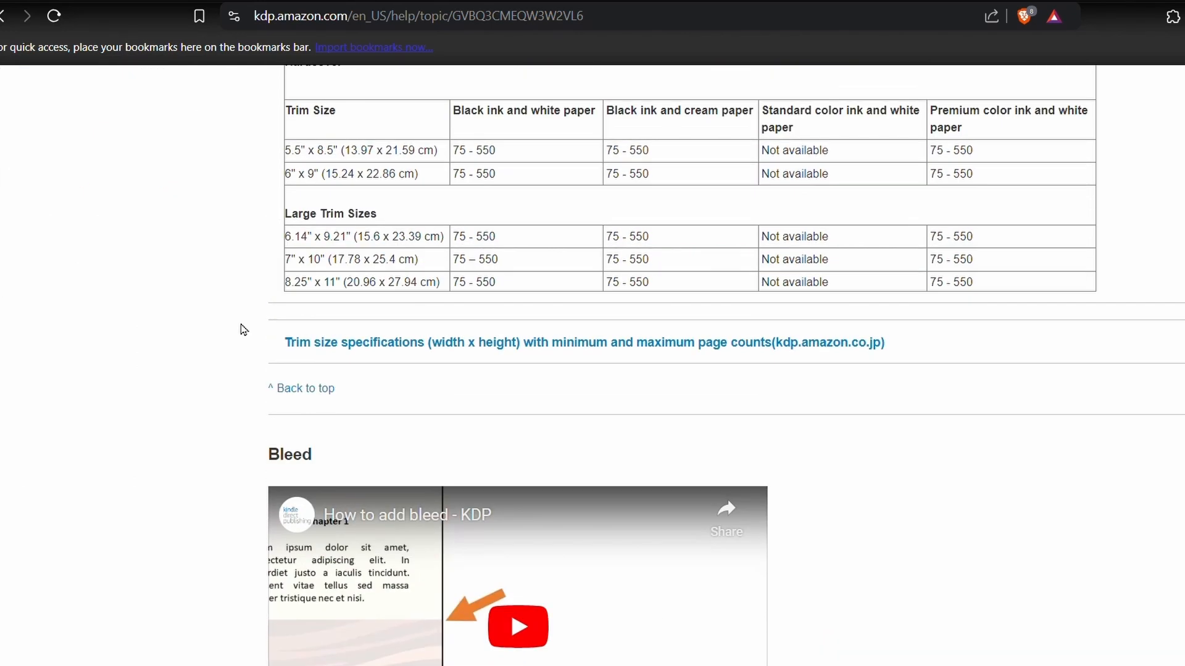
scroll(243, 330, down, 10)
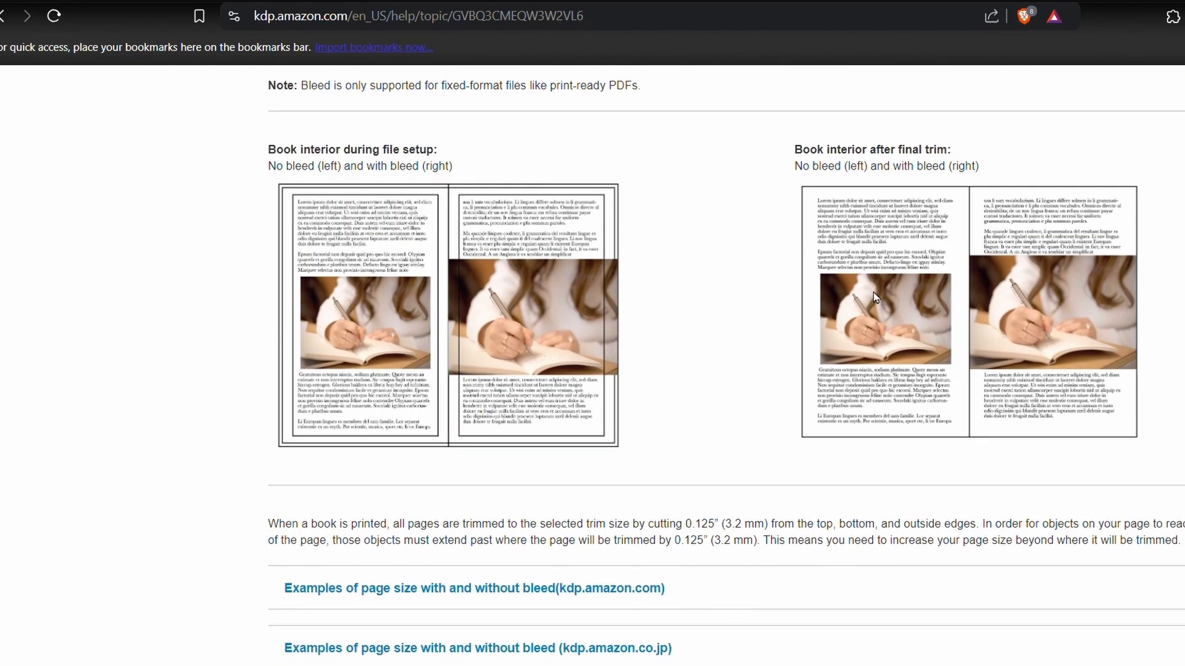
- Look up the page size with bleed for a 6" x 9" book and the minimum outside margin with bleed
scroll(831, 301, down, 5)
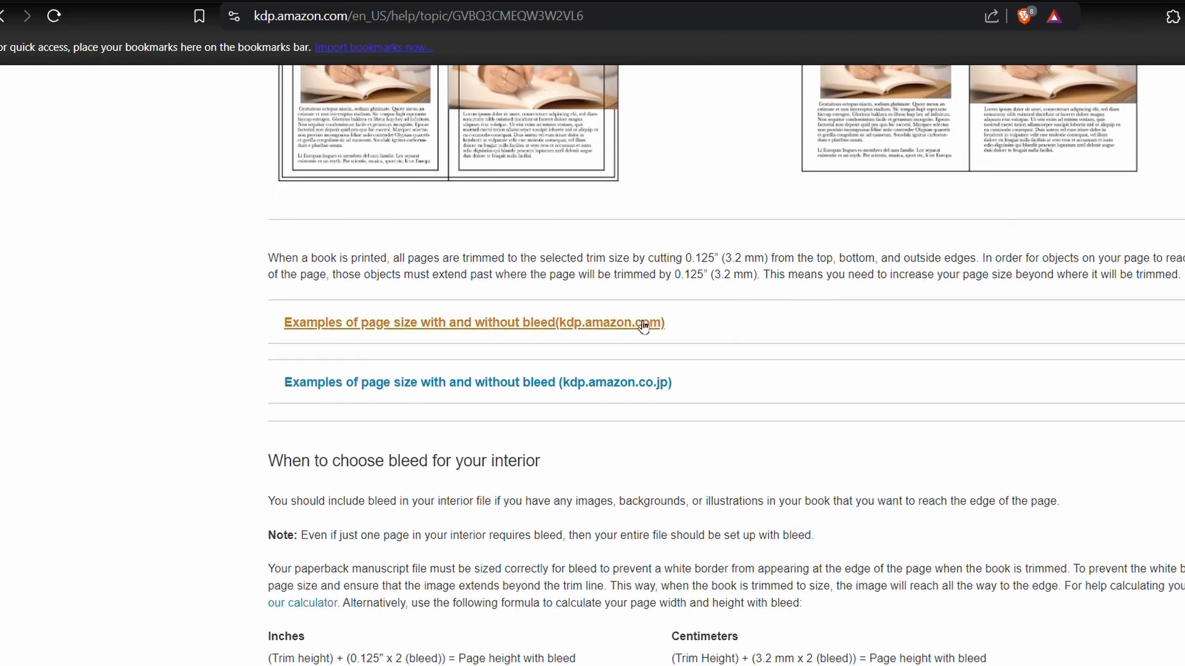
click(642, 323)
scroll(555, 277, down, 2)
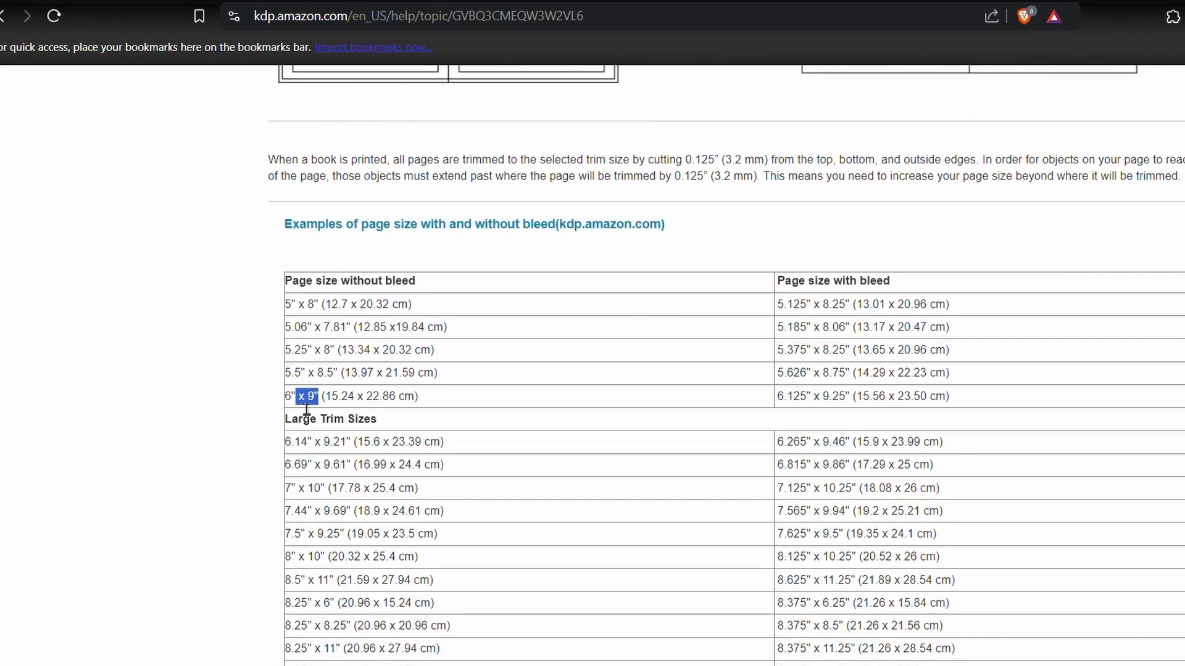
drag(306, 409, 285, 398)
scroll(724, 331, down, 2)
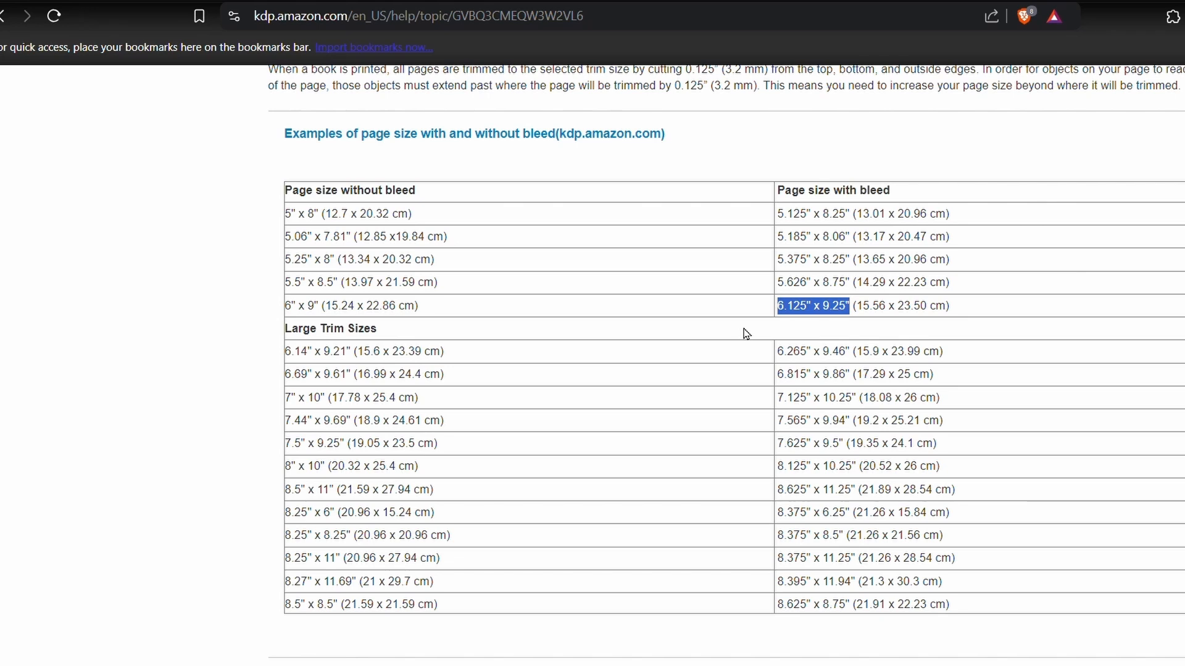
scroll(676, 388, down, 15)
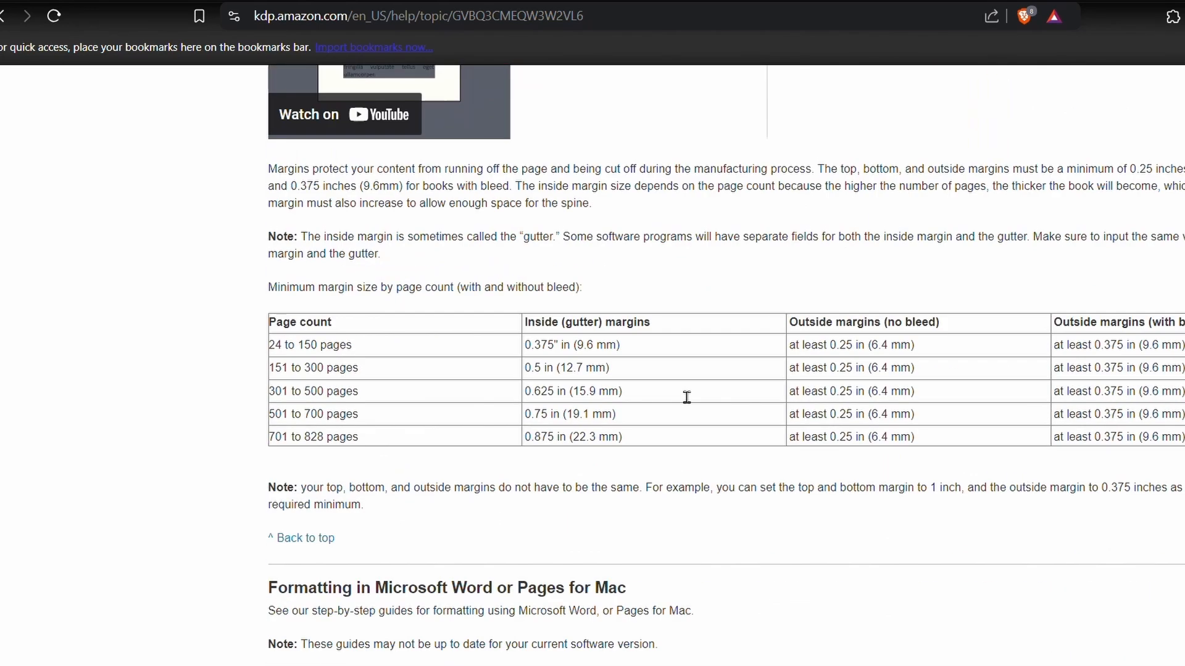
drag(1094, 343, 1125, 353)
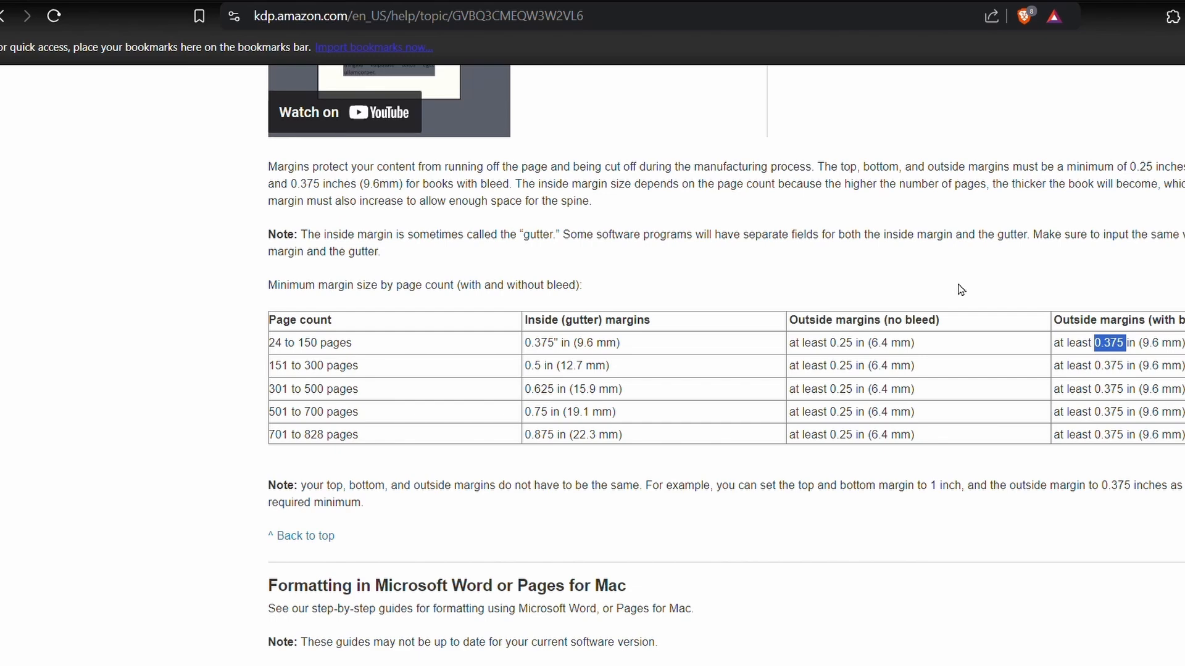
- Switch to Canva in a new browser tab
key(ctrl+t)
text(canva.com)
key(Return)
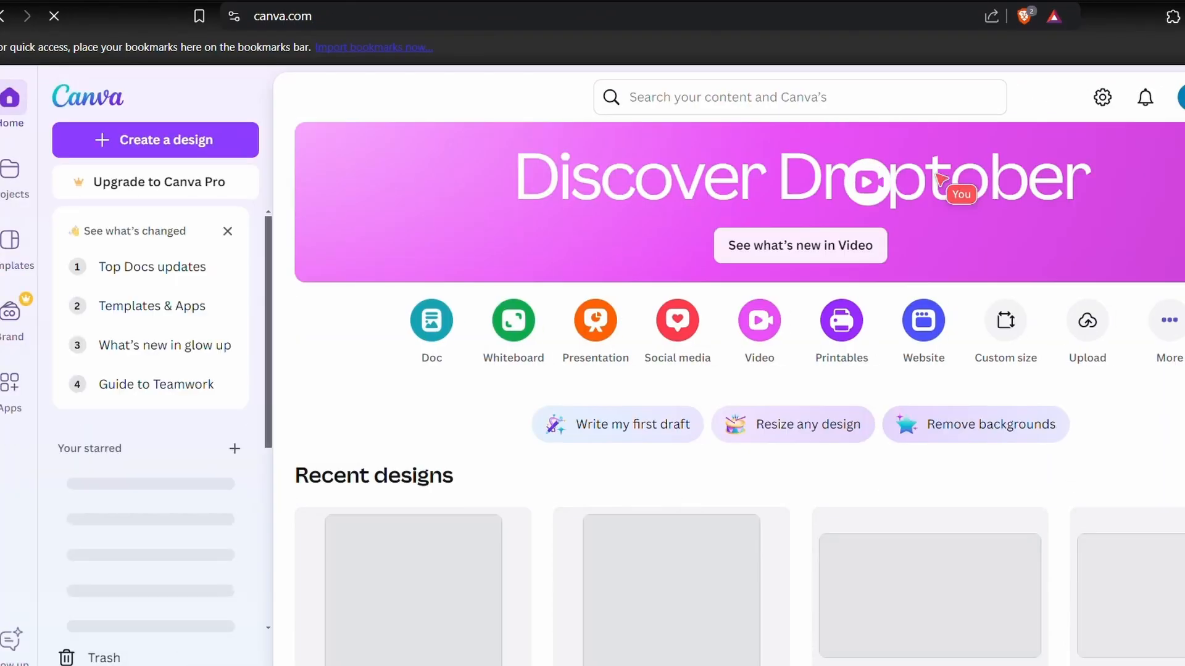
- Create a new custom-size design 6.125 in wide and 9.25 in high
click(128, 139)
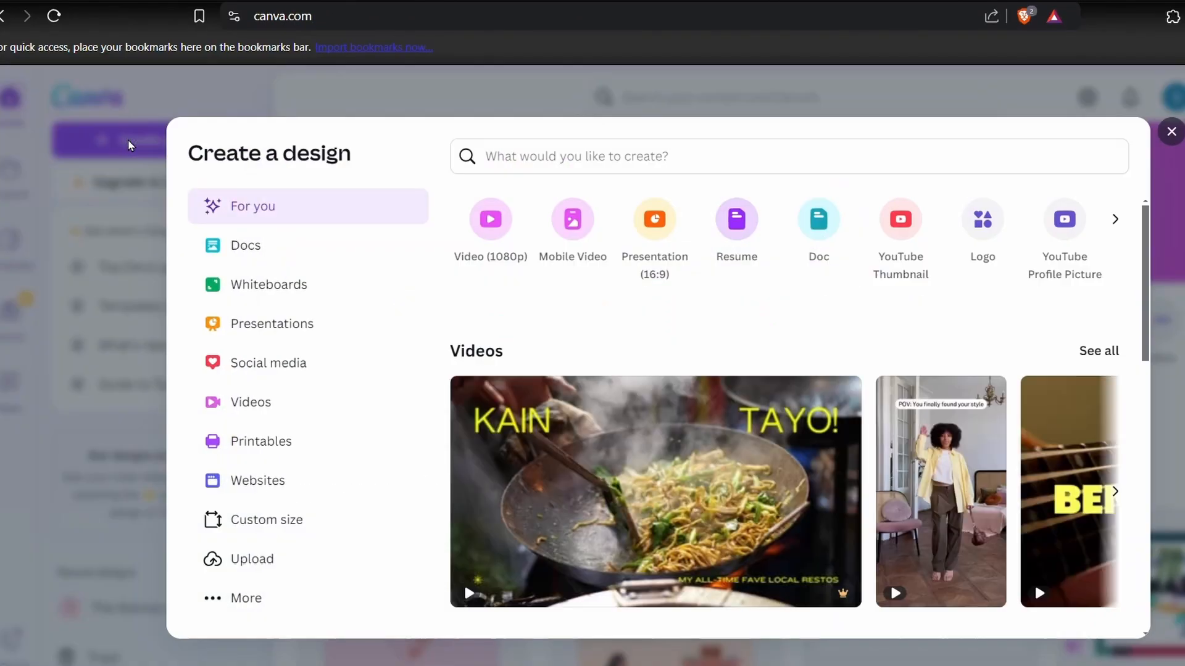
click(267, 525)
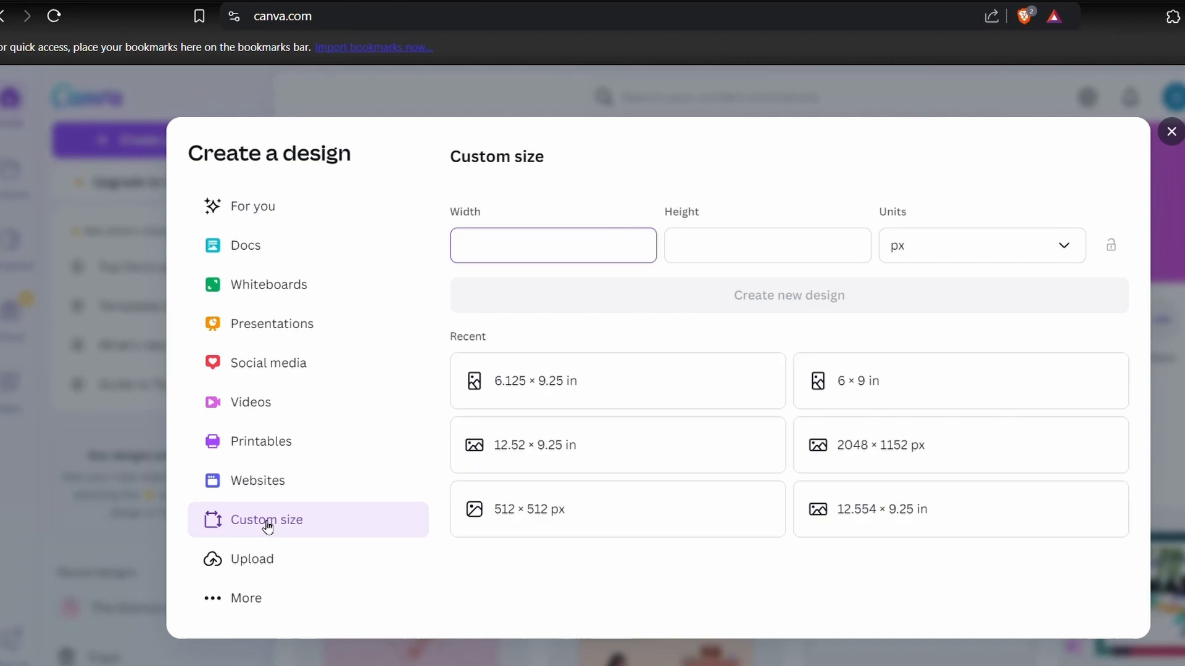
click(1074, 246)
click(917, 350)
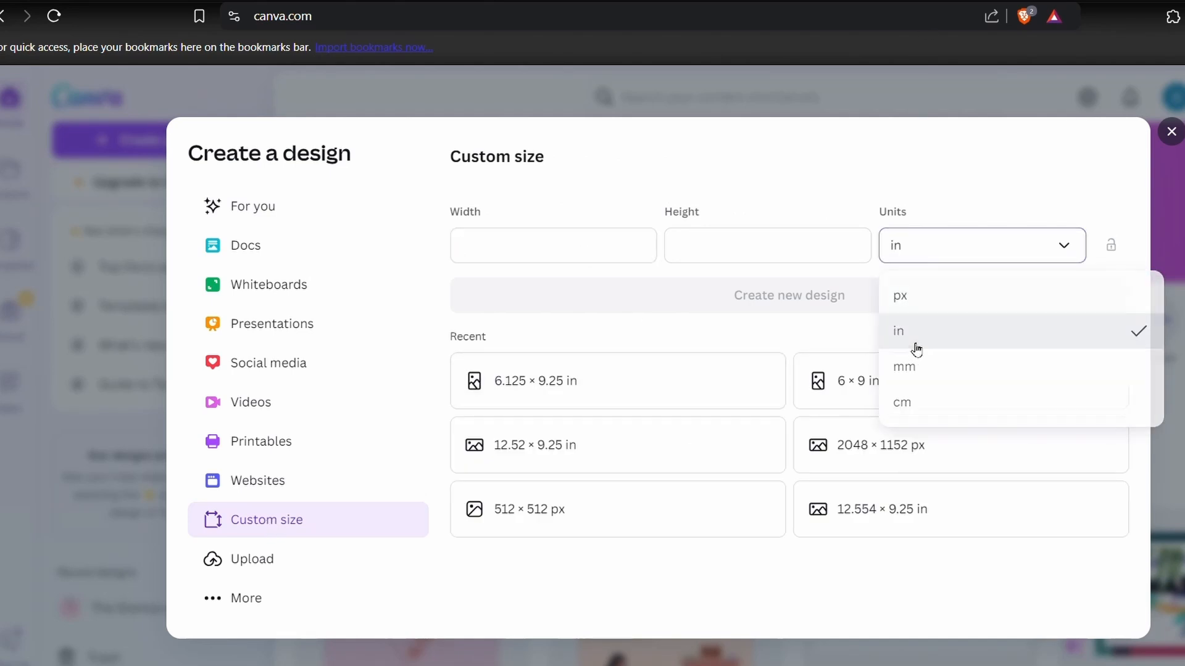
text(6.125)
click(748, 260)
text(9.25)
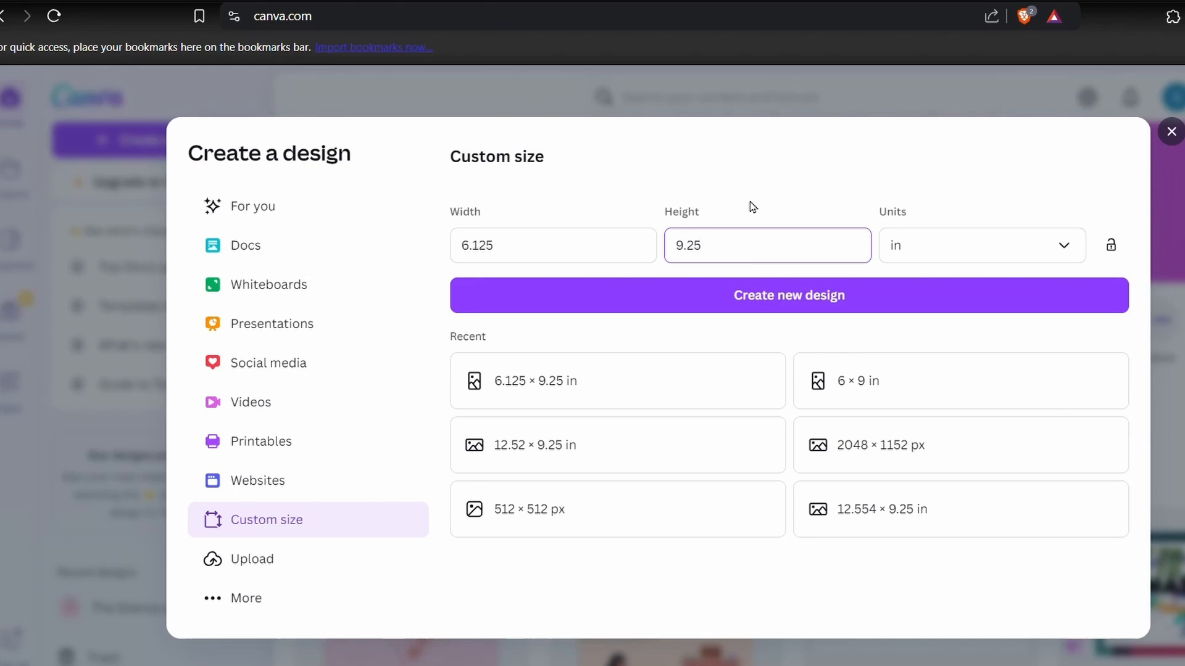
click(763, 295)
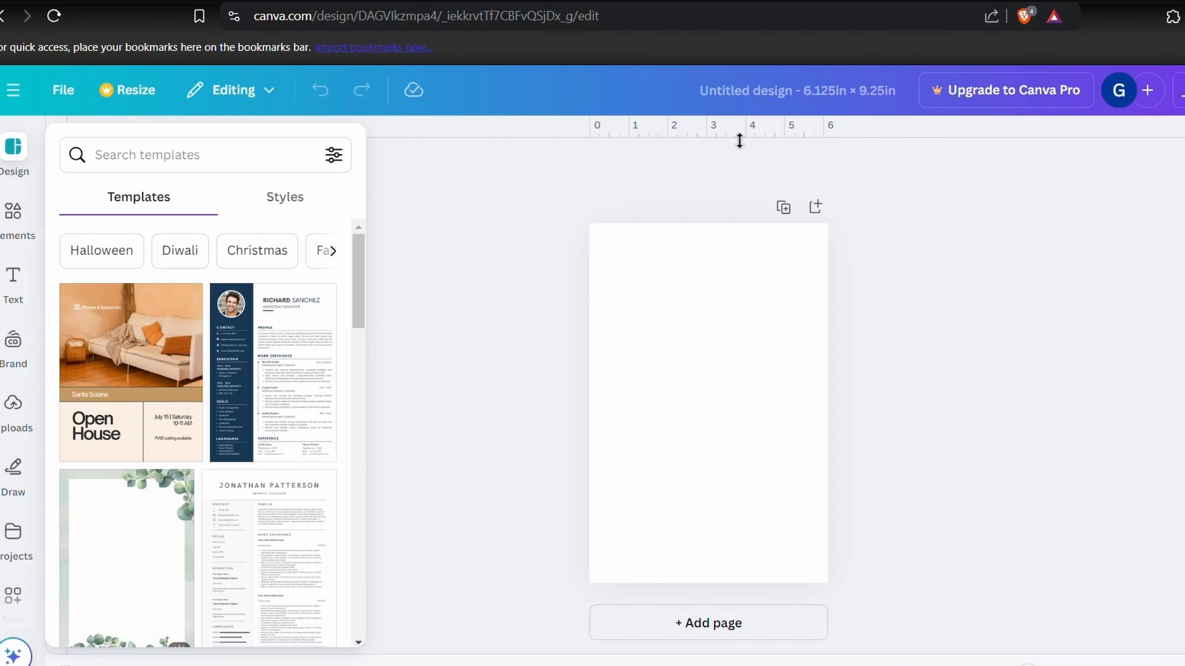
- Check in the design's settings whether rulers and guides are shown
click(426, 191)
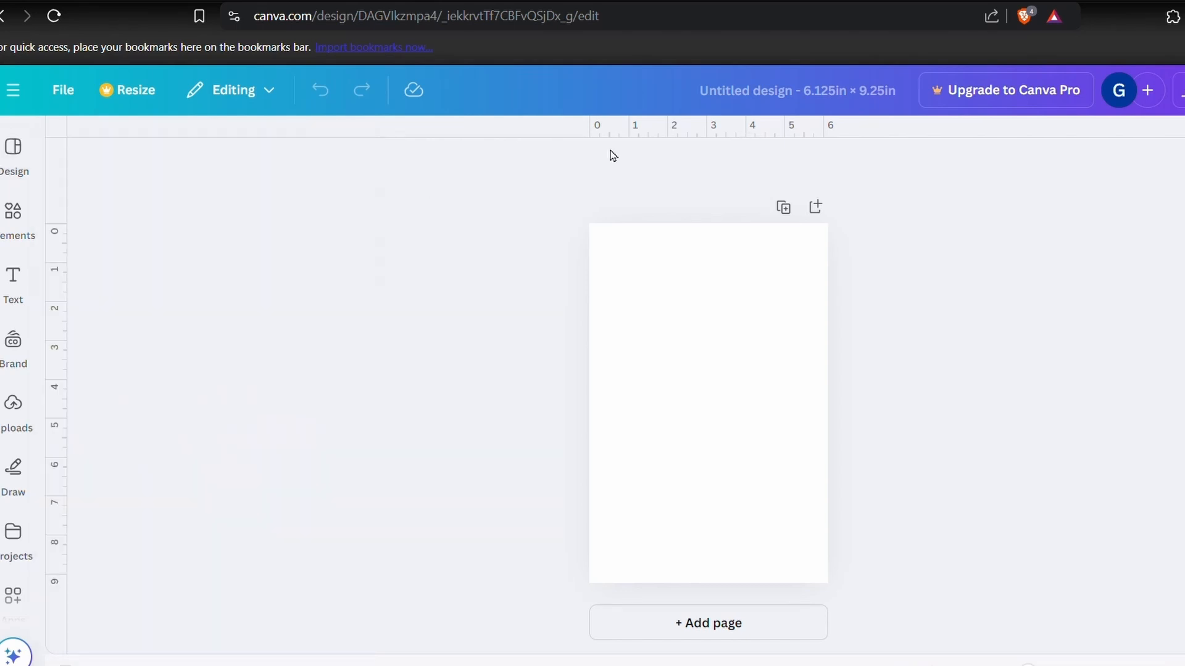
click(55, 91)
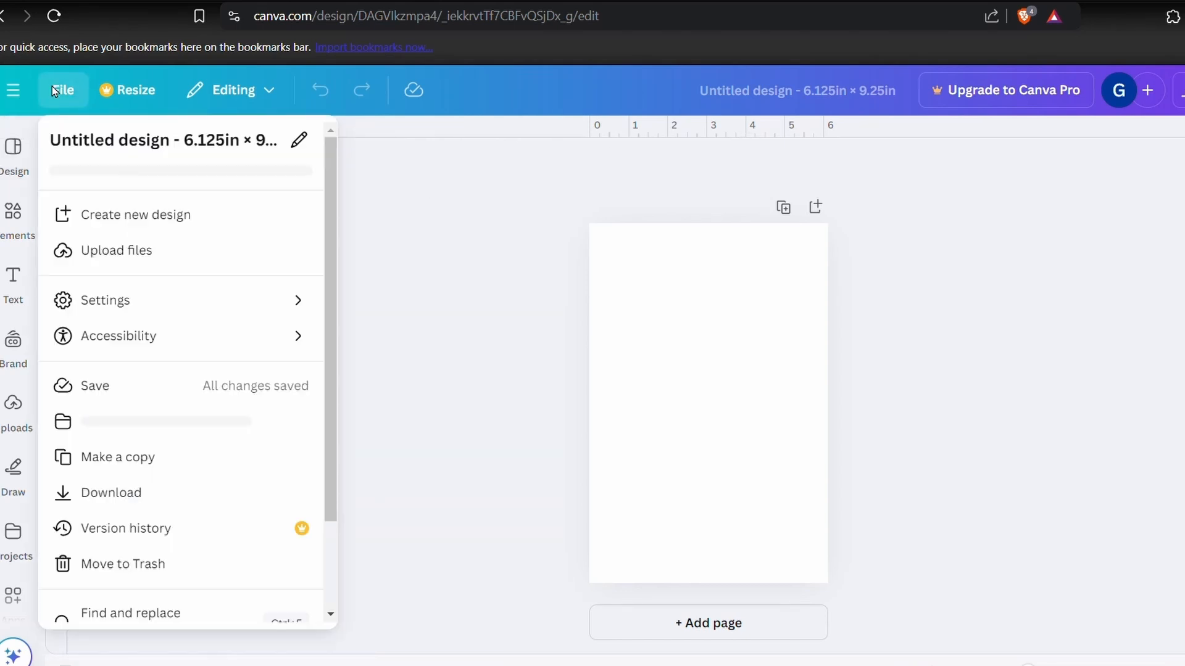
click(196, 308)
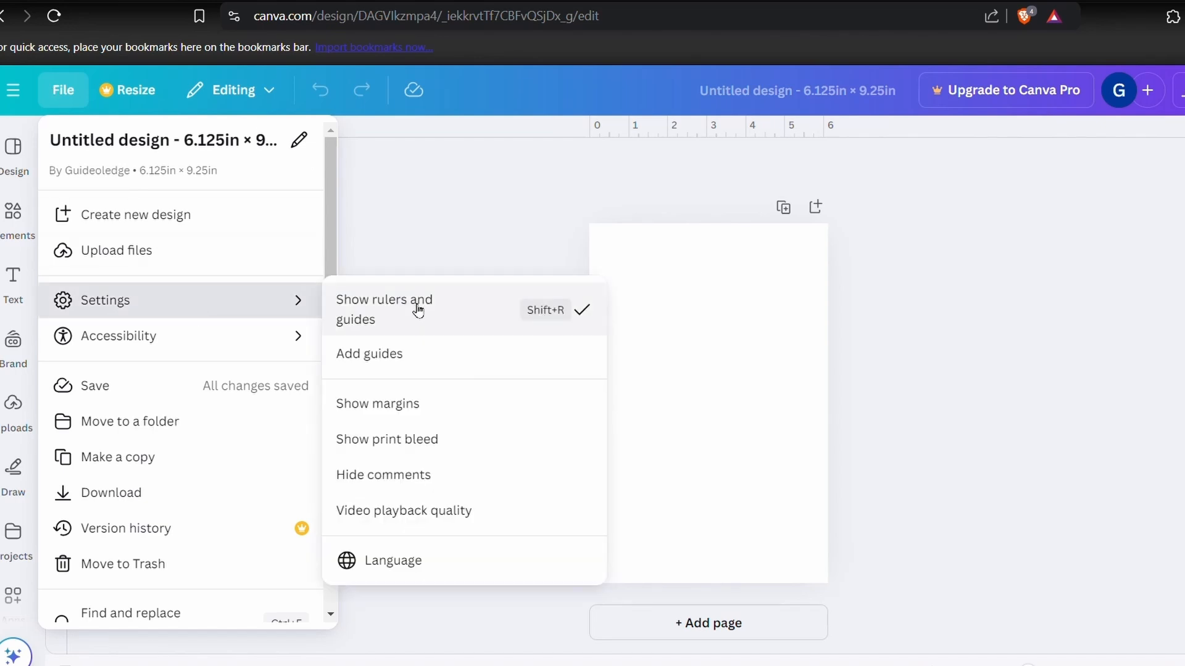
click(648, 164)
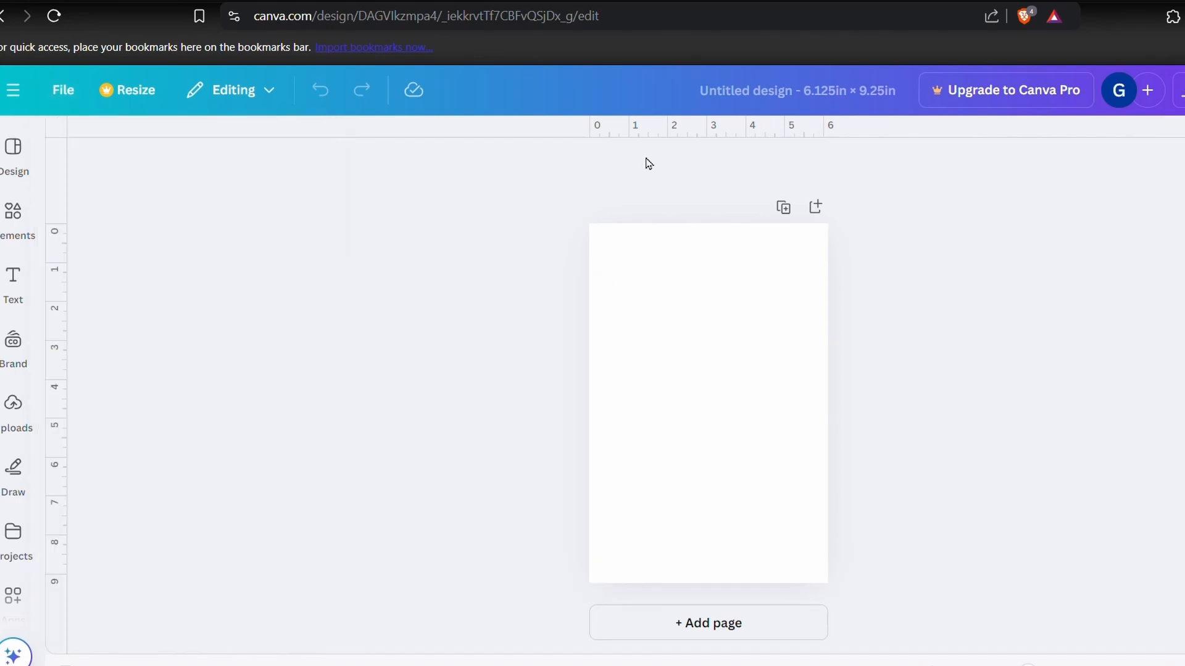
- Add a horizontal and a vertical guide about 0.375 in inside the page's top and left edges
drag(693, 144, 692, 248)
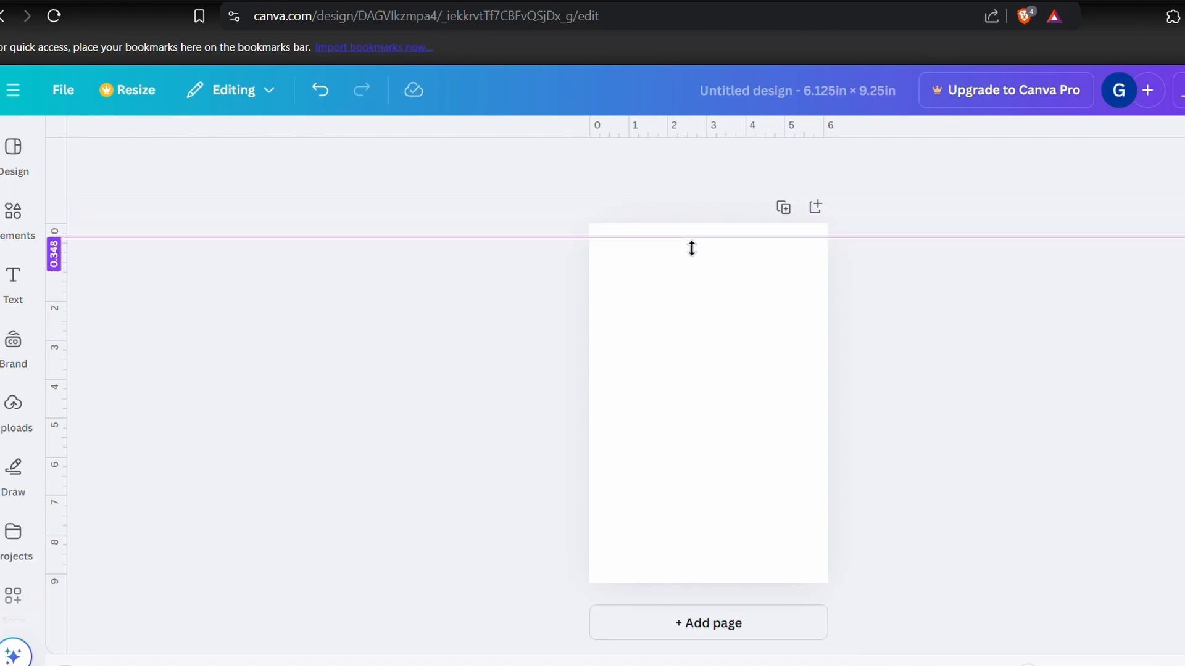
scroll(692, 248, up, 8)
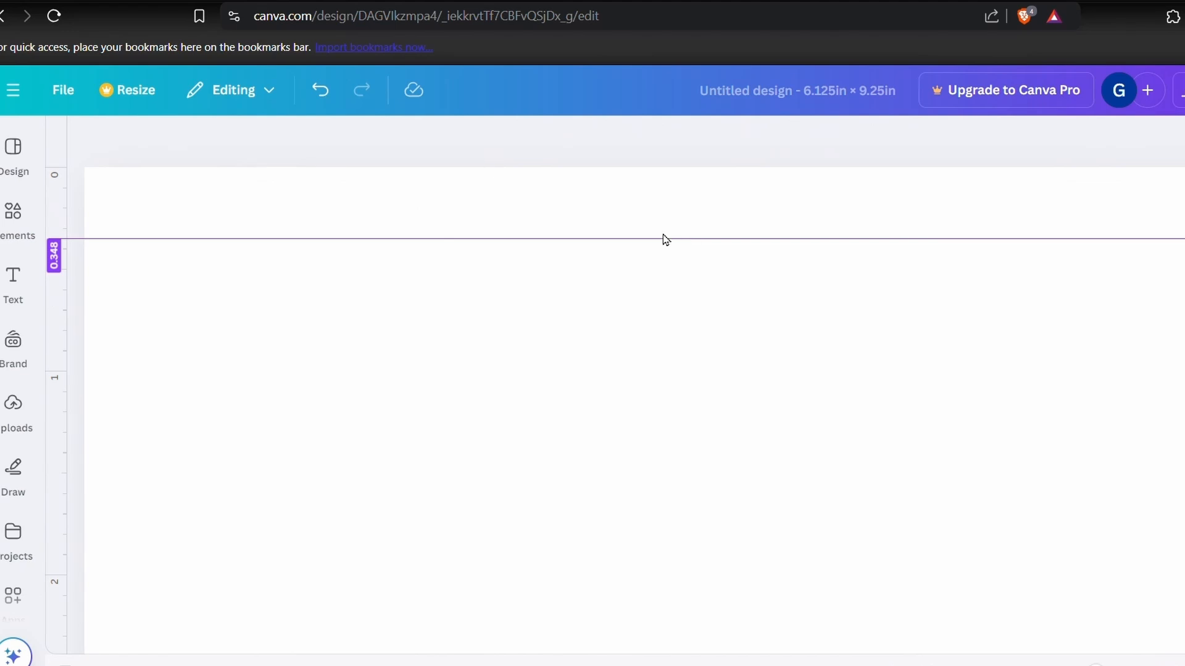
drag(683, 240, 685, 253)
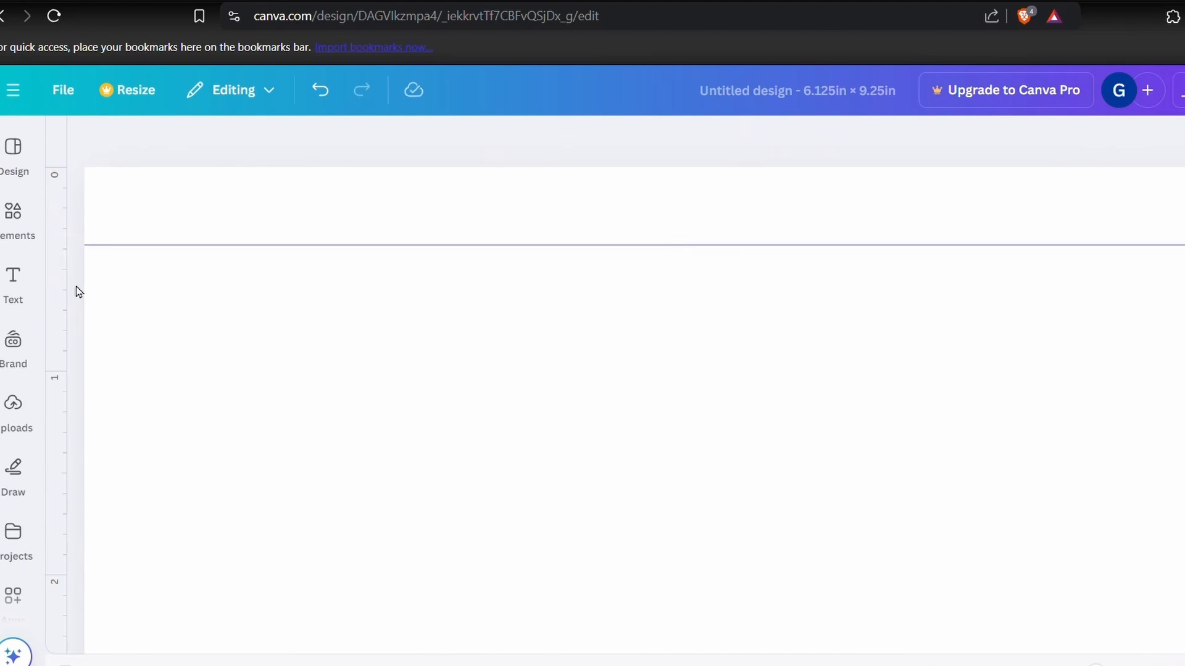
drag(78, 291, 176, 296)
scroll(174, 296, down, 3)
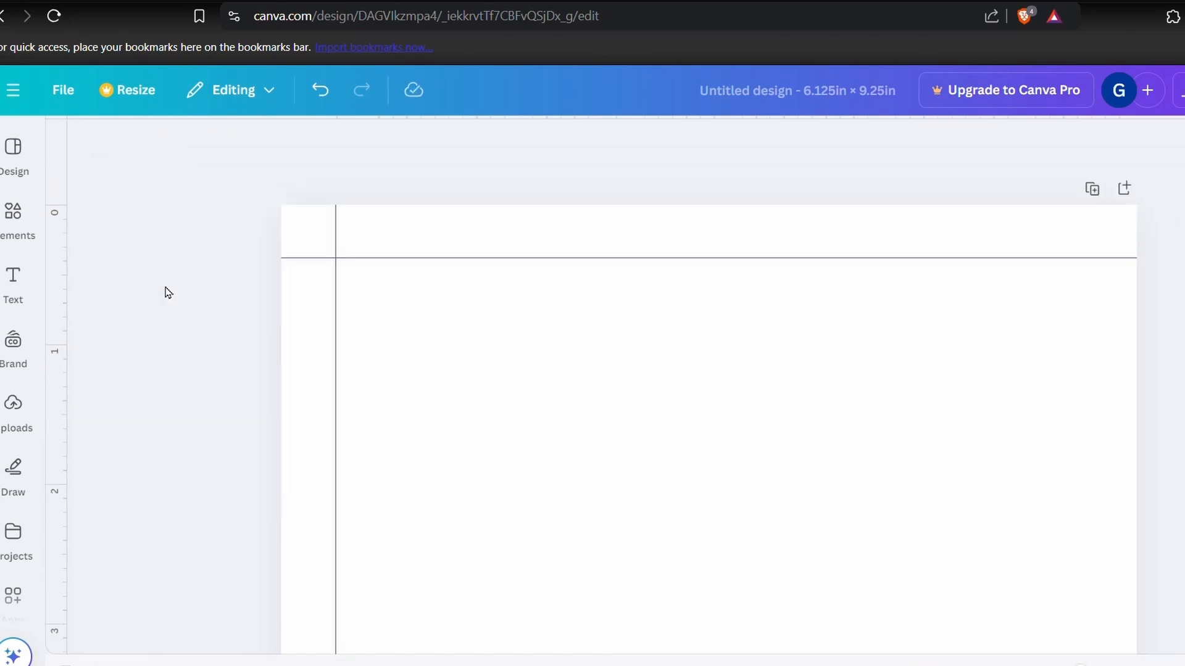
- Insert a square shape and size it as a spacer matching the margin between guide and page edge
click(13, 216)
click(86, 404)
click(86, 408)
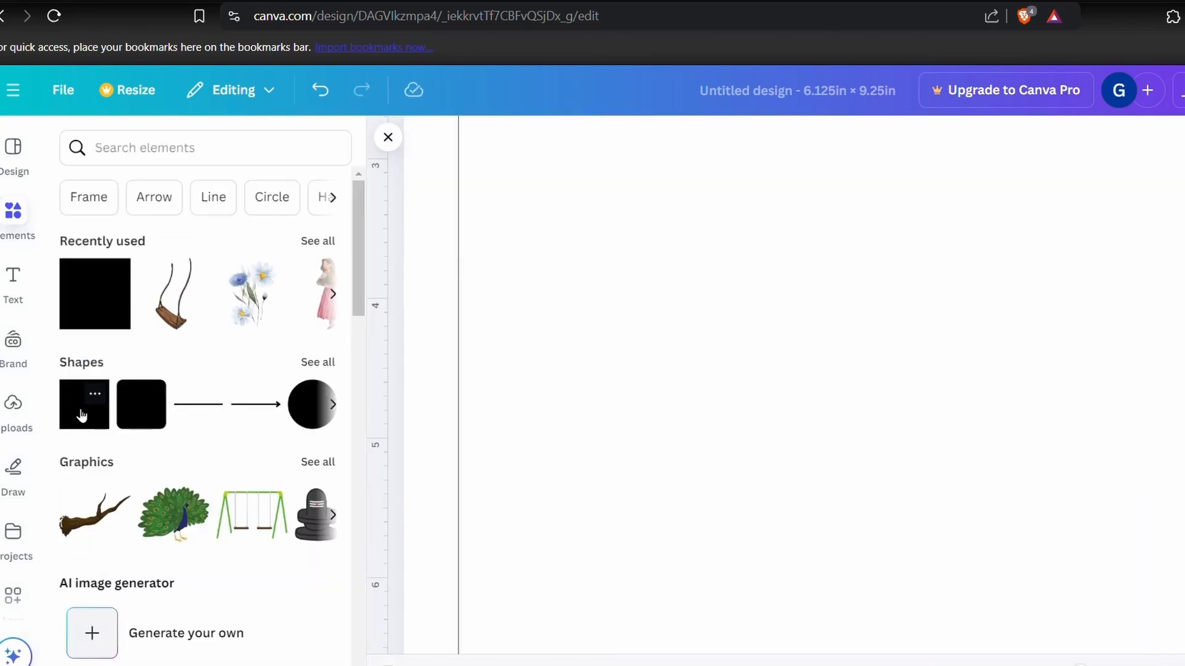
click(82, 413)
drag(969, 526, 1179, 325)
click(546, 339)
- Duplicate the square spacer and place the copies in the margins along the page edges
click(431, 307)
key(ctrl+d)
scroll(1047, 315, up, 5)
scroll(1047, 315, down, 1)
click(431, 596)
key(ctrl+d)
scroll(747, 303, up, 3)
drag(458, 621, 796, 222)
drag(793, 240, 870, 549)
click(830, 302)
click(805, 227)
key(ctrl+d)
key(ctrl+d)
- Use the spacers to add margin guides inside the page's bottom and right edges
scroll(808, 241, down, 10)
click(896, 279)
scroll(876, 274, up, 10)
scroll(838, 267, down, 4)
scroll(838, 268, up, 1)
drag(796, 129, 757, 571)
scroll(740, 619, down, 4)
drag(378, 420, 885, 378)
- Delete all the square spacers from the page margins, leaving only the four guides
click(888, 268)
key(Delete)
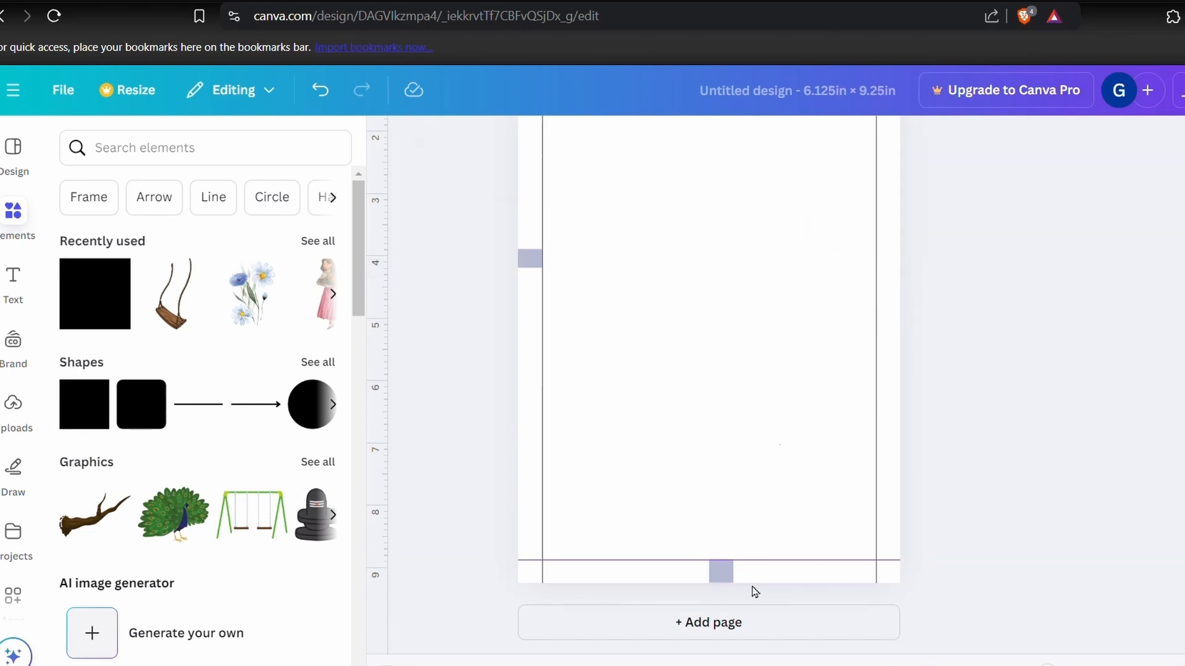
click(721, 574)
scroll(720, 576, down, 2)
key(ctrl+z)
scroll(793, 467, down, 3)
scroll(795, 468, up, 2)
click(796, 468)
click(844, 371)
key(Delete)
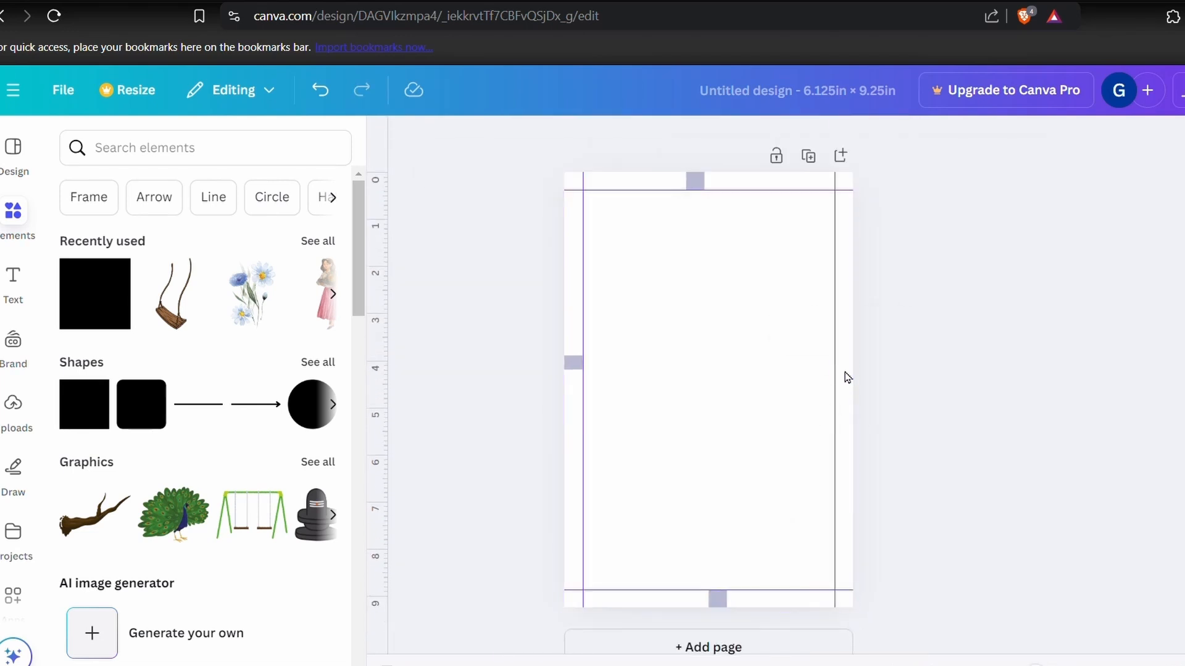
click(718, 598)
key(Delete)
click(573, 364)
key(Delete)
click(696, 182)
key(Delete)
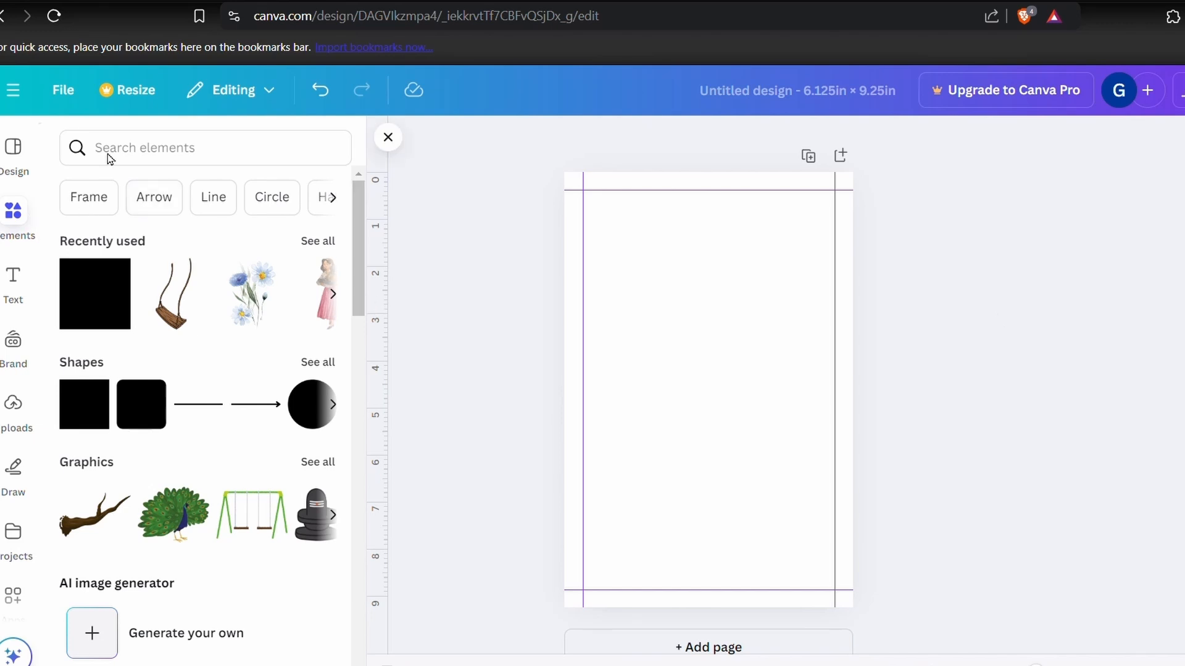
- Search the graphics for "girl" and try placing a seated girl in a teal skirt on the page
click(170, 151)
text(girl)
key(Return)
click(124, 190)
scroll(186, 371, down, 3)
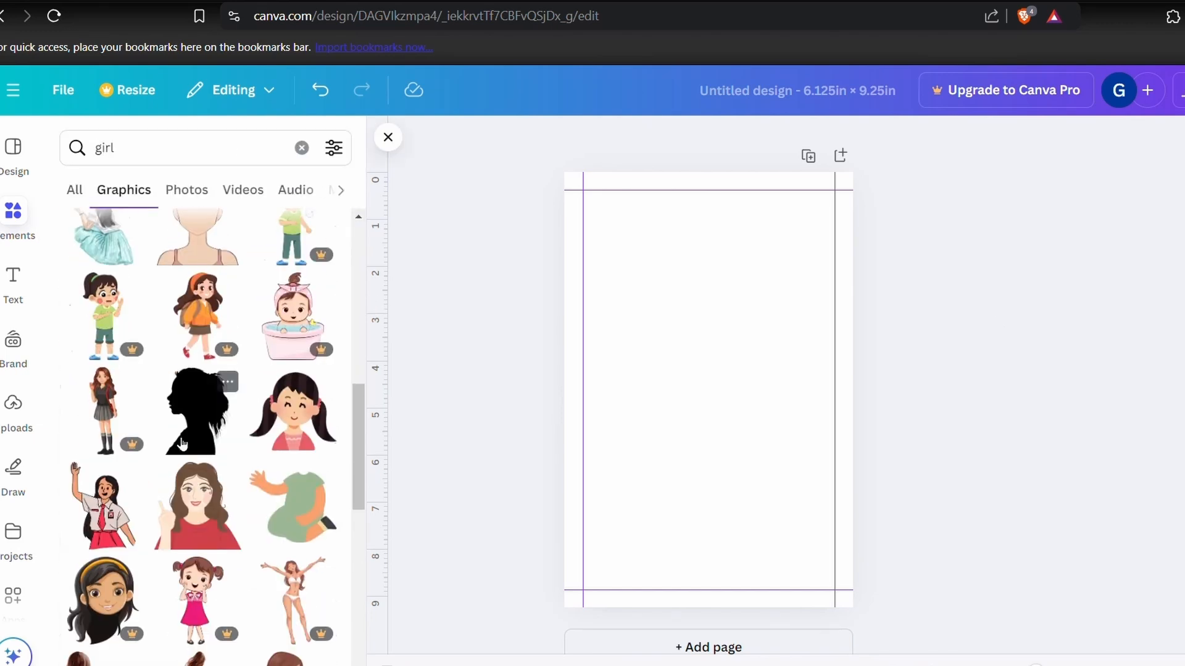
click(101, 352)
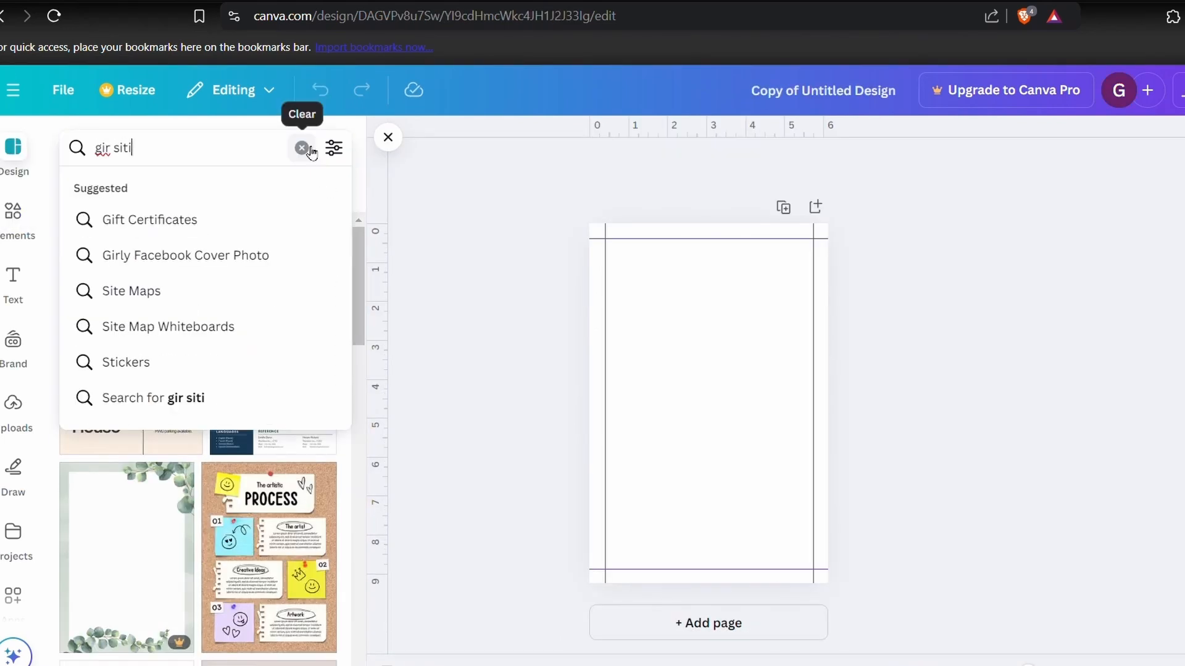
- Search the graphic elements for "girl sitting"
key(BackSpace)
key(BackSpace)
key(BackSpace)
key(BackSpace)
key(BackSpace)
text(l sitting)
key(Return)
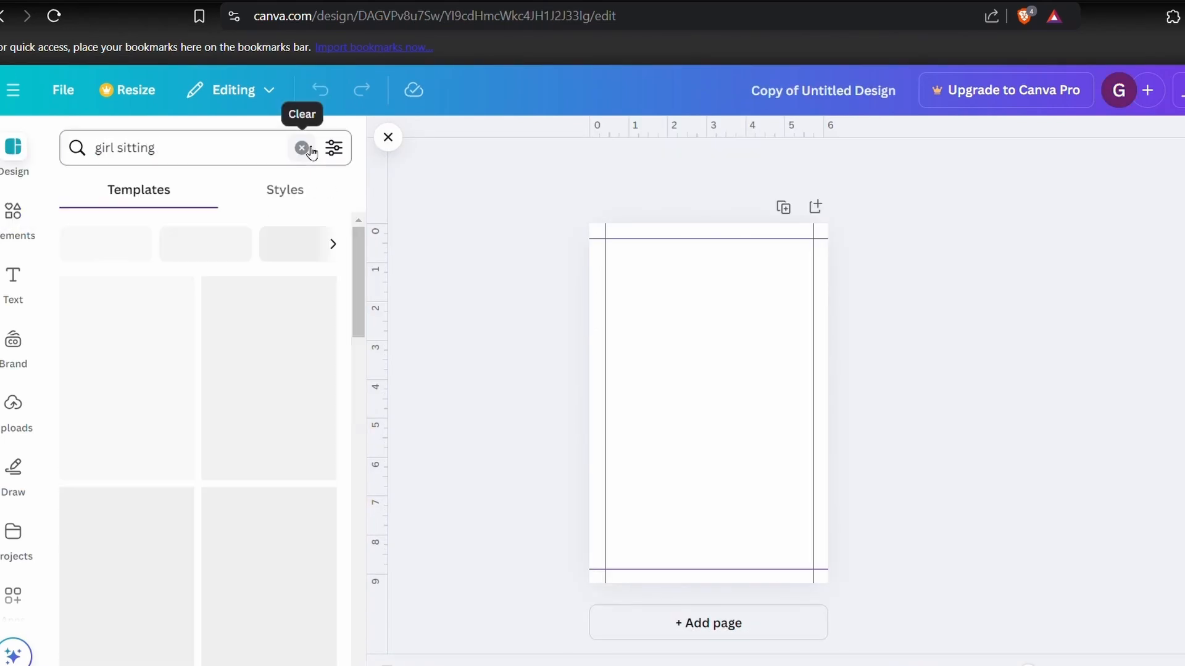
click(13, 213)
click(139, 190)
- Add the line-drawn seated woman with a sun hat and orange trousers to page 1
scroll(192, 397, down, 12)
scroll(192, 397, down, 4)
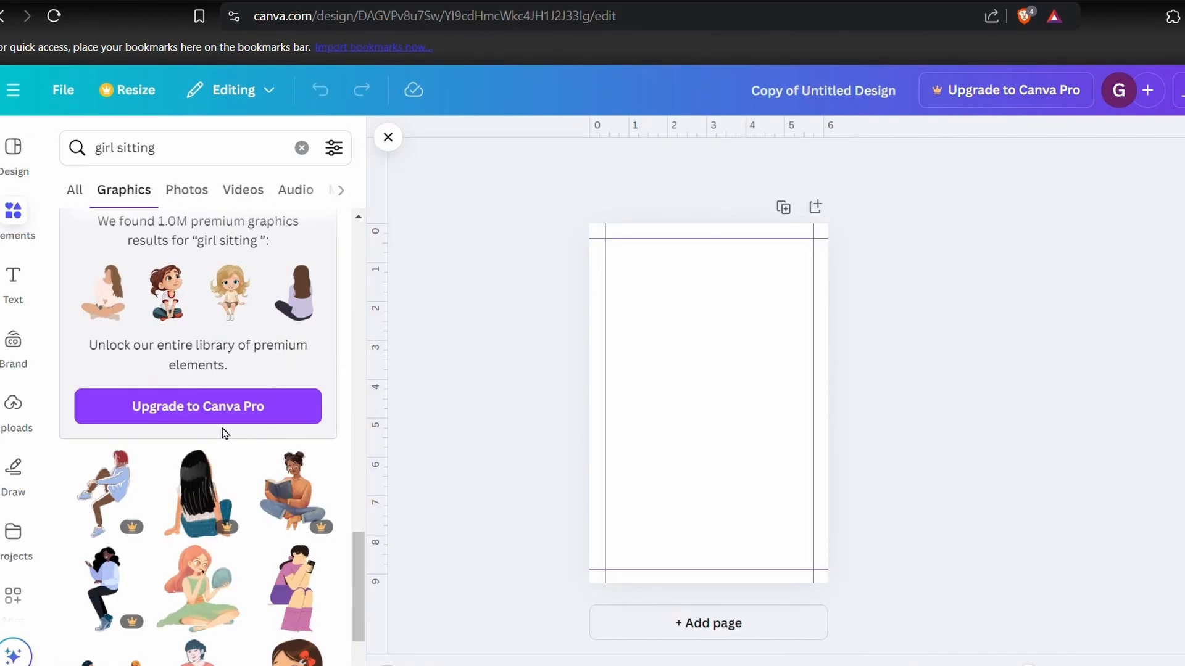
scroll(150, 524, down, 20)
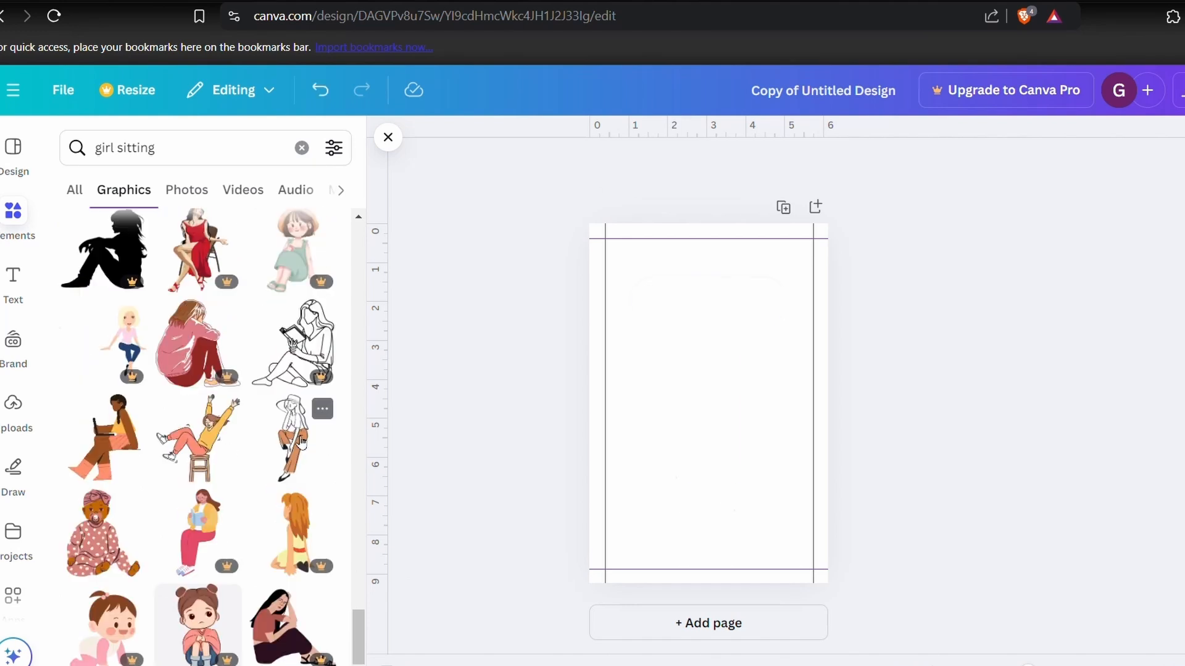
click(287, 441)
scroll(215, 548, down, 5)
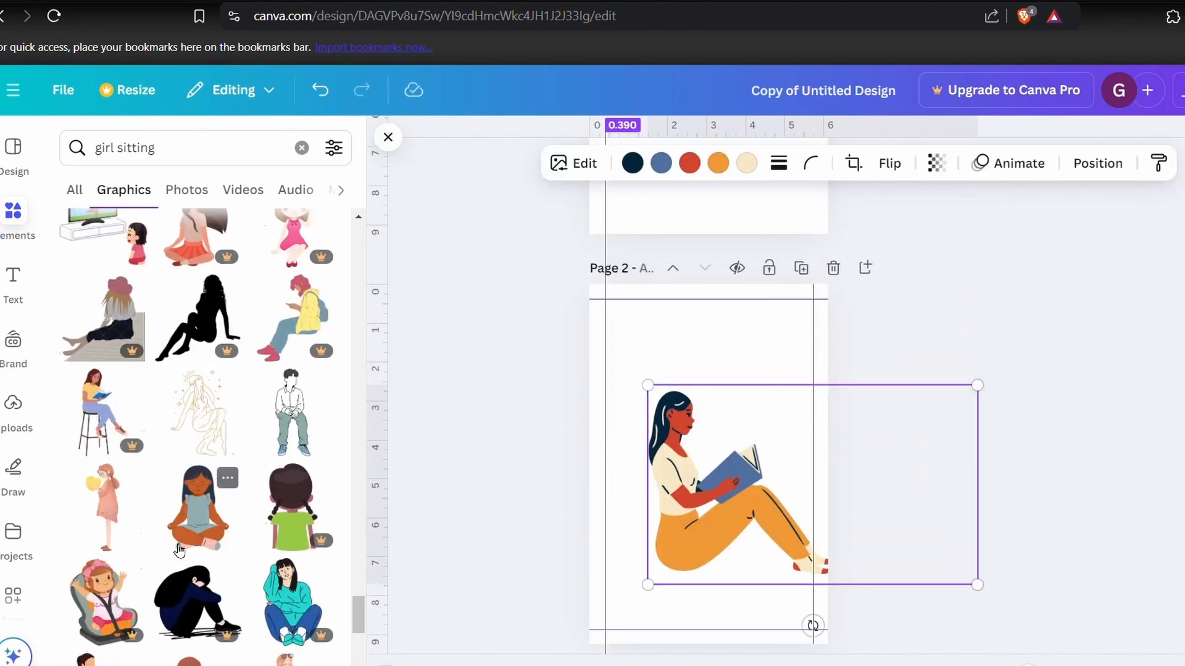
- Search the graphics for "girl sitting under the tree" and "woman sitting", and place several seated women on page 1
click(220, 159)
text(under the tree)
key(Return)
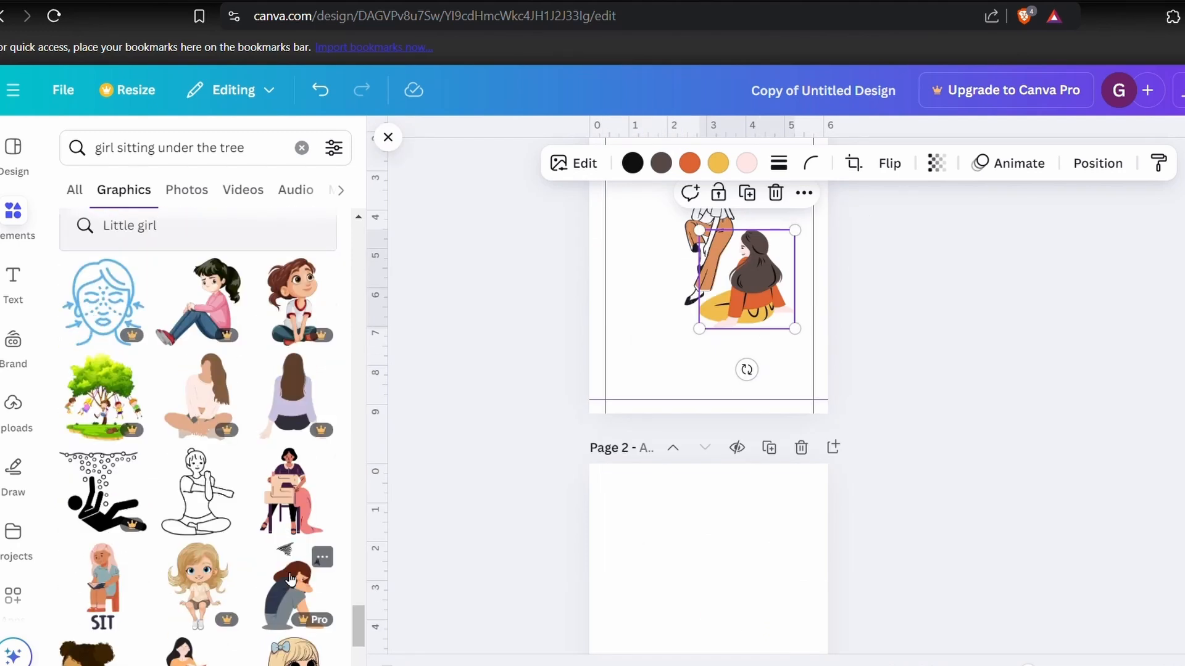
scroll(290, 580, down, 10)
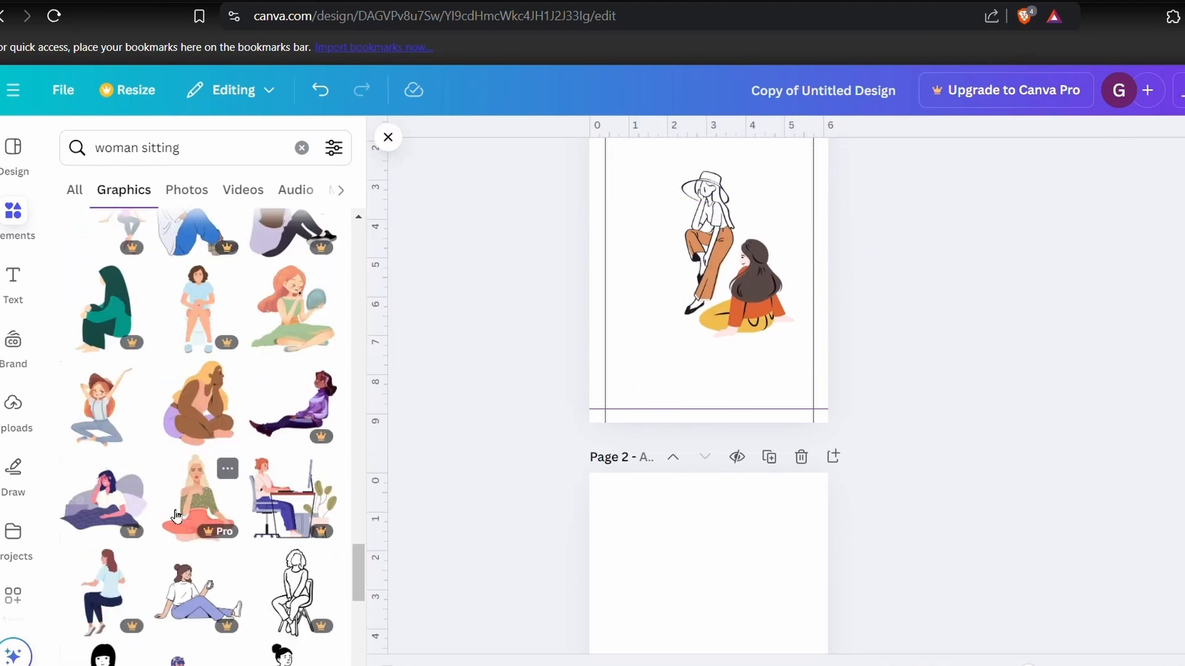
scroll(206, 442, down, 3)
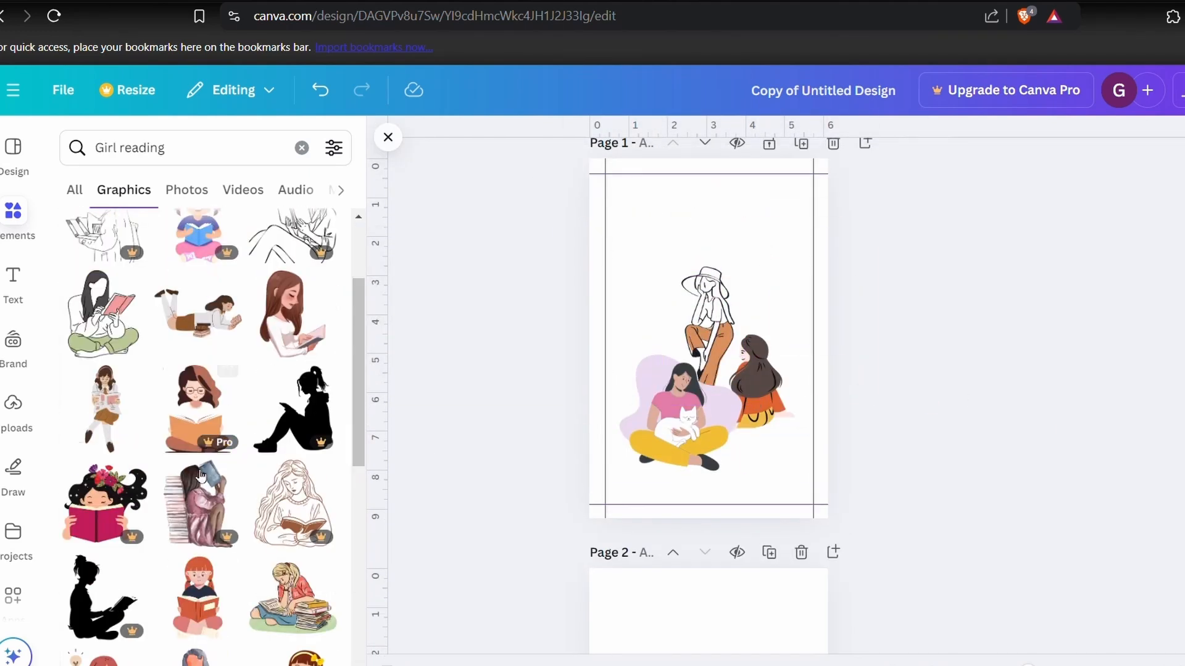
scroll(234, 463, down, 5)
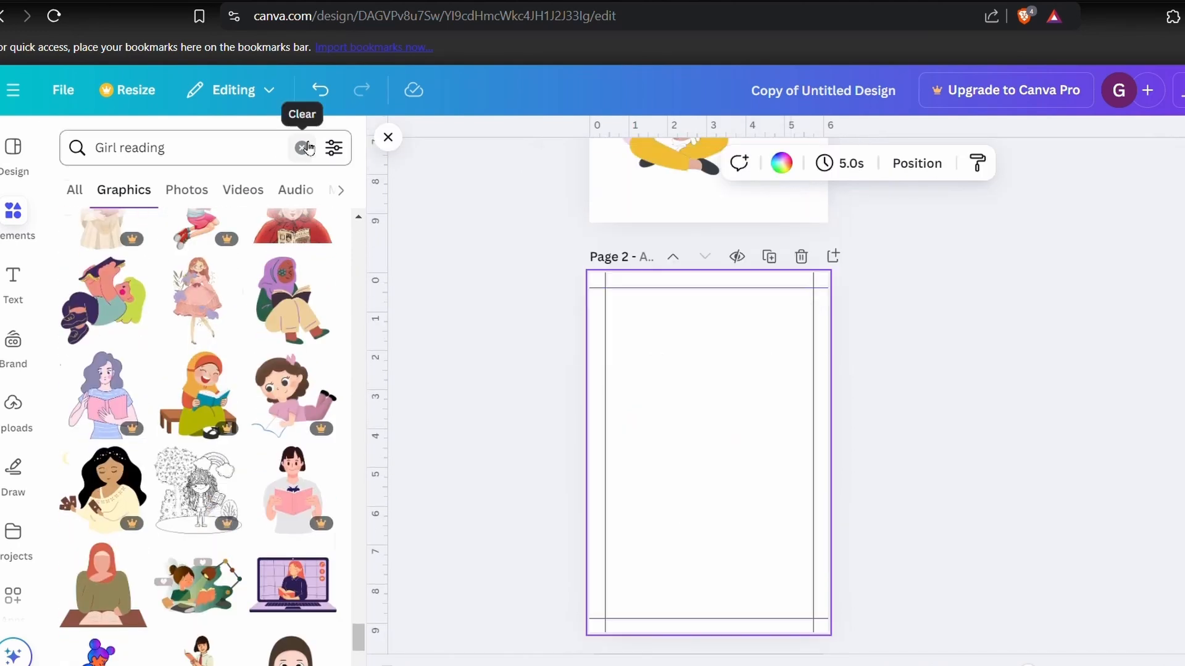
- Search the graphics for "a big tree" and try out different green trees on page 2
click(302, 148)
drag(293, 333, 661, 587)
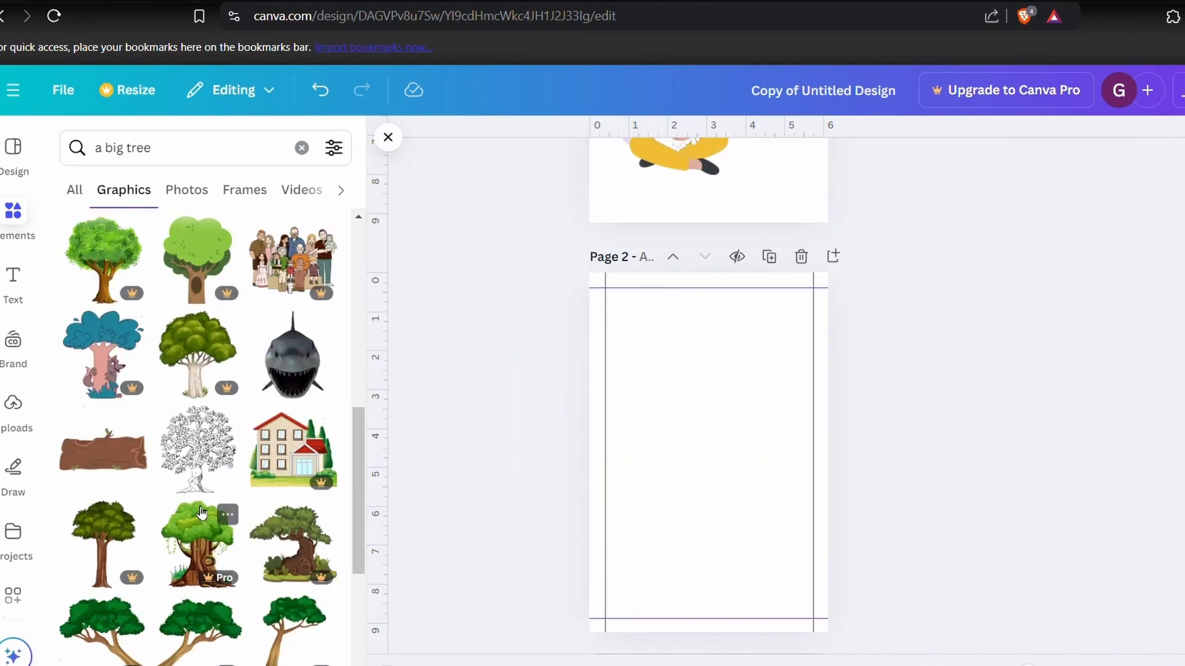
scroll(185, 401, down, 2)
click(103, 350)
drag(205, 444, 605, 320)
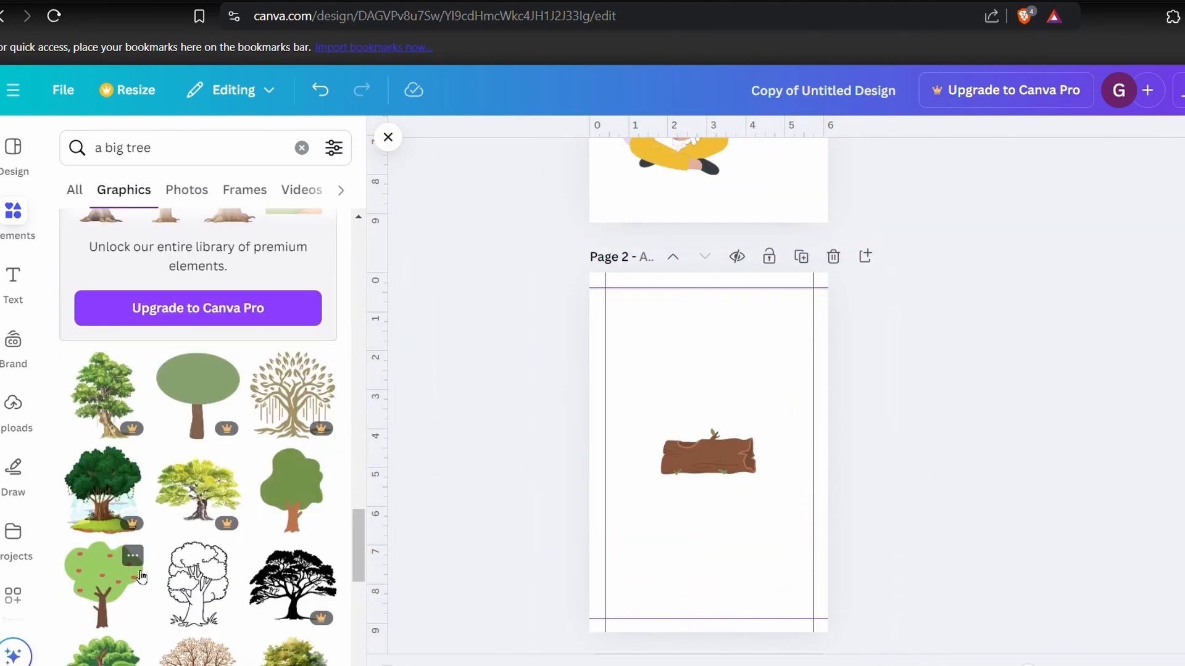
scroll(141, 576, down, 8)
scroll(141, 577, down, 15)
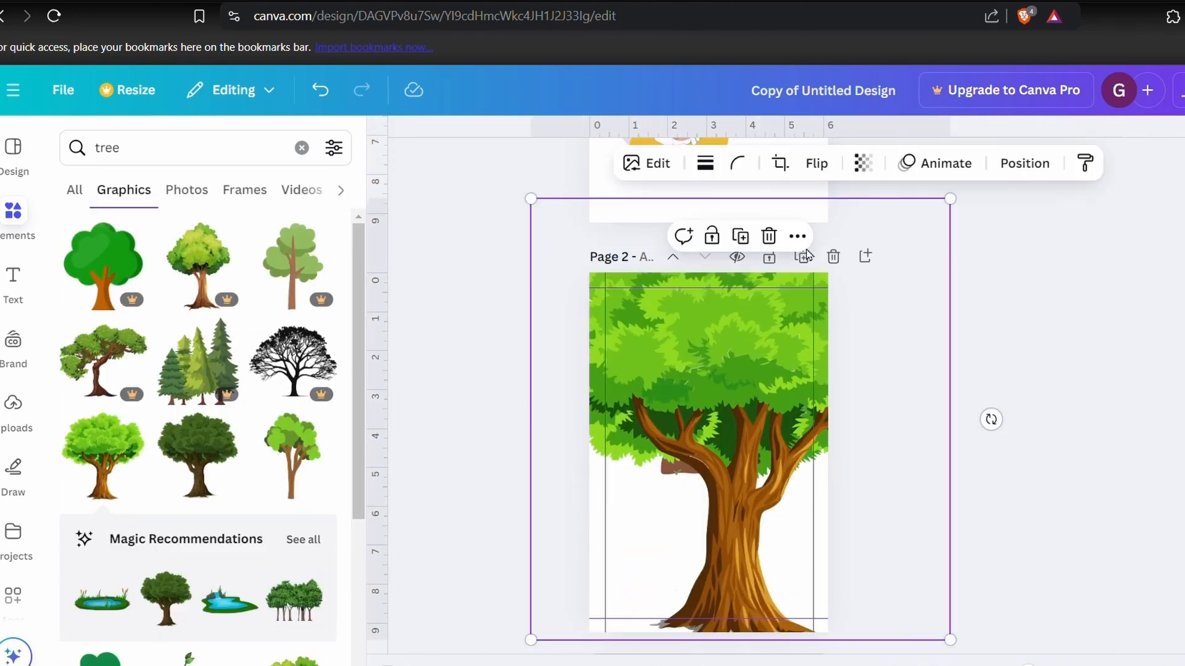
- Enlarge and position the bright green tree on page 2 so its trunk frames the left edge and foliage crosses the top
drag(947, 198, 935, 68)
drag(660, 497, 605, 425)
drag(912, 599, 1132, 654)
drag(698, 560, 732, 544)
scroll(891, 576, down, 1)
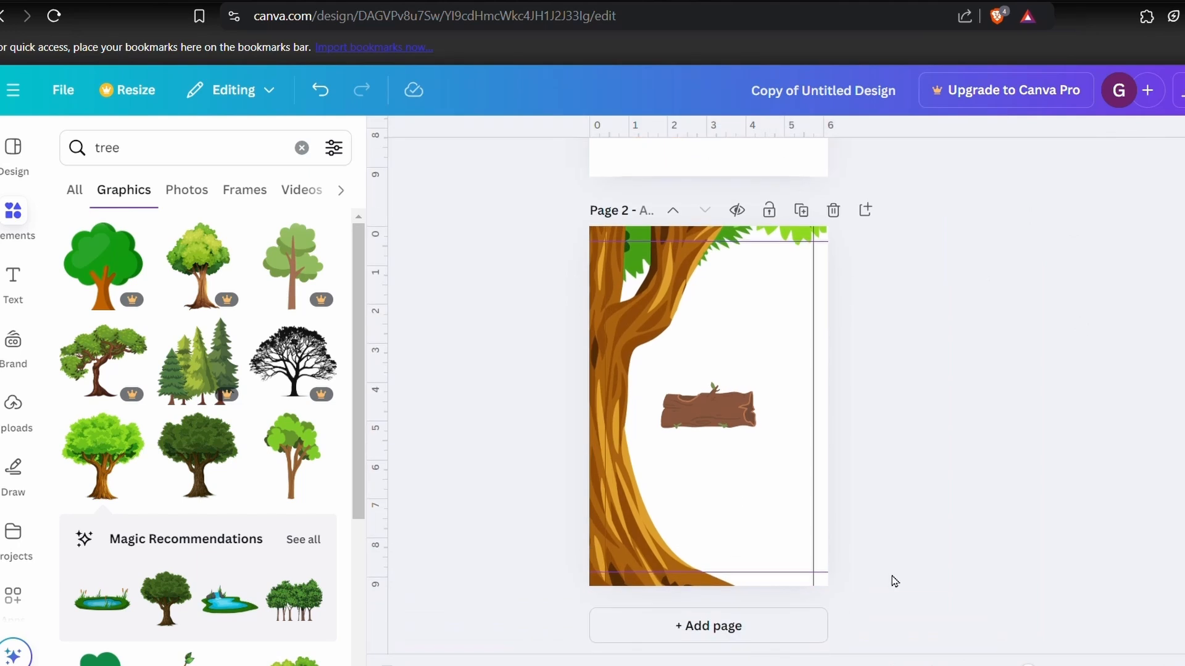
- Move the seated woman in the orange top from page 1 to the lower part of page 2
scroll(793, 563, up, 4)
click(694, 287)
scroll(694, 287, up, 2)
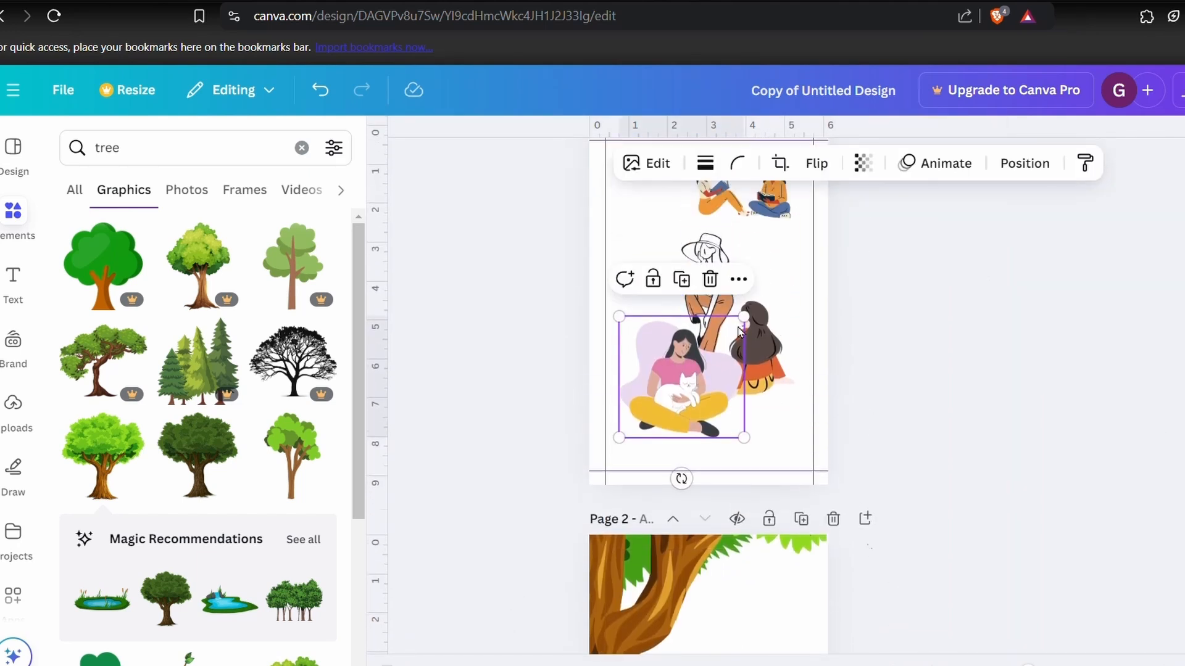
scroll(759, 308, down, 2)
click(760, 212)
scroll(759, 209, down, 1)
drag(759, 209, 715, 530)
scroll(709, 400, down, 2)
drag(709, 404, 743, 564)
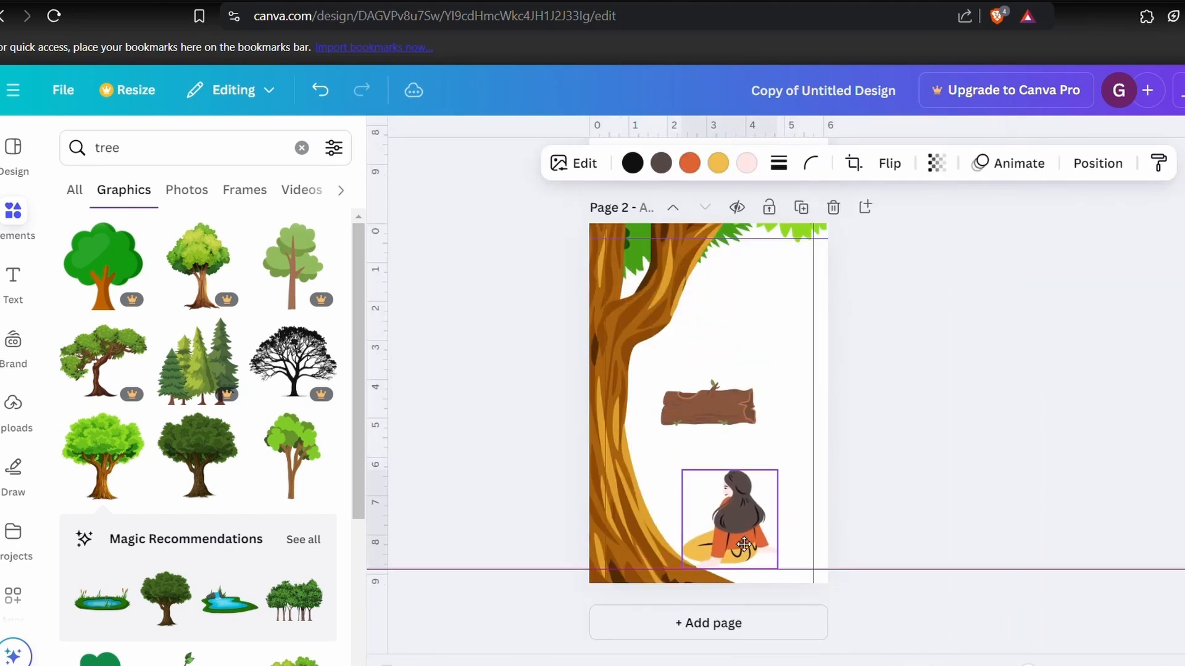
- Flip the seated woman horizontally and shift her and the tree slightly to the left
click(889, 163)
click(888, 213)
click(747, 523)
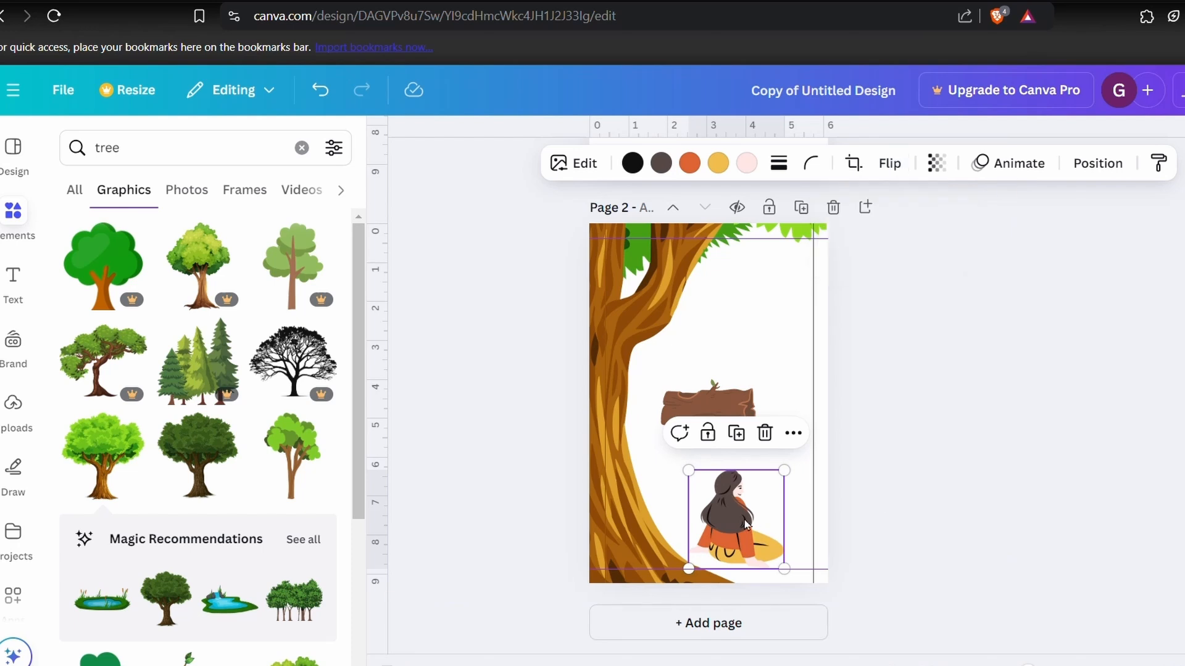
mouse_move(733, 528)
mouse_down()
mouse_move(705, 535)
mouse_move(723, 528)
mouse_up()
mouse_move(727, 400)
mouse_down()
mouse_move(720, 455)
mouse_move(706, 395)
mouse_up()
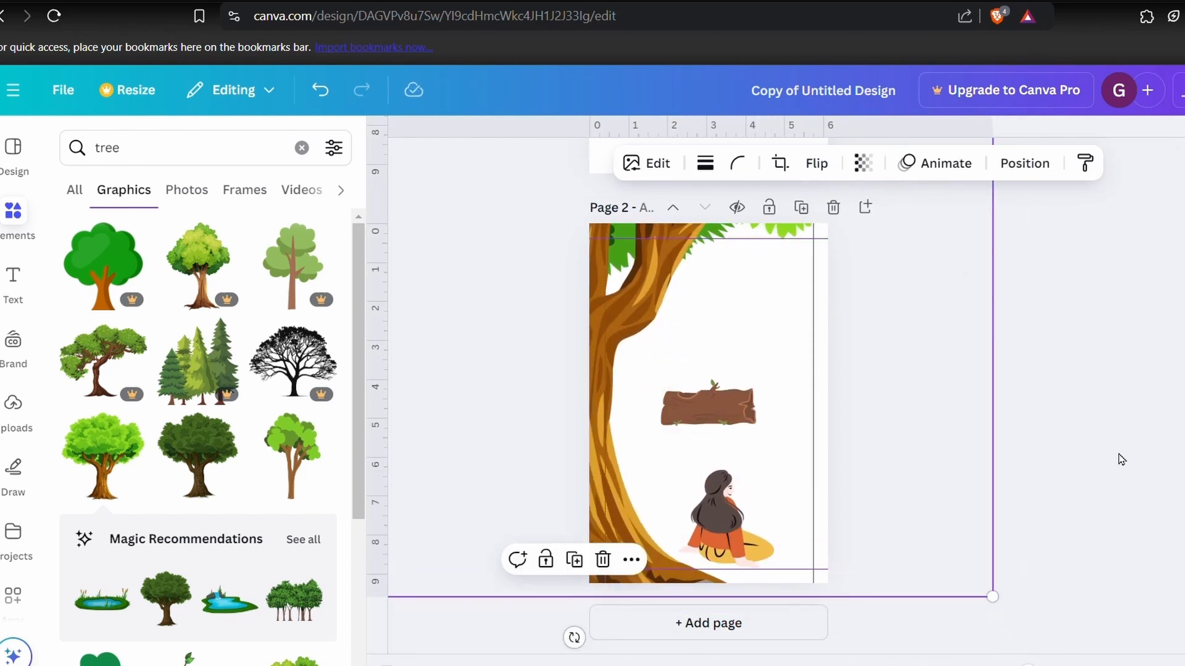
- Show the page's layers, try moving the wooden log to the top layer, and place it beneath the woman
click(630, 560)
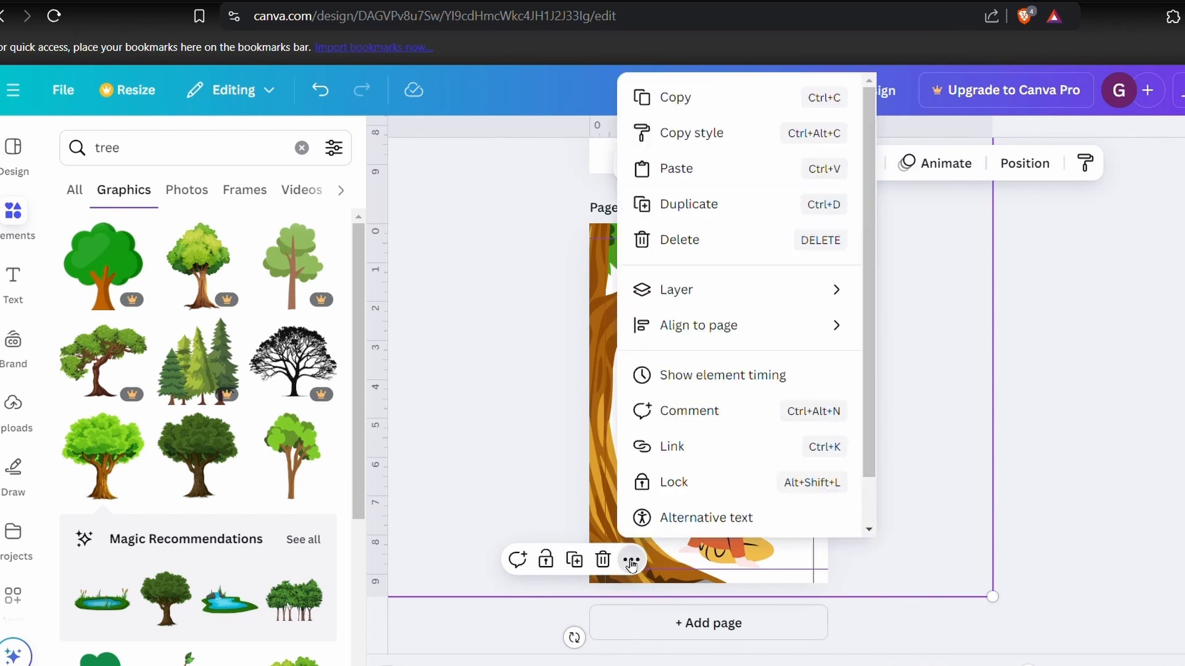
mouse_move(675, 289)
click(912, 443)
drag(267, 413, 267, 300)
drag(708, 403, 740, 565)
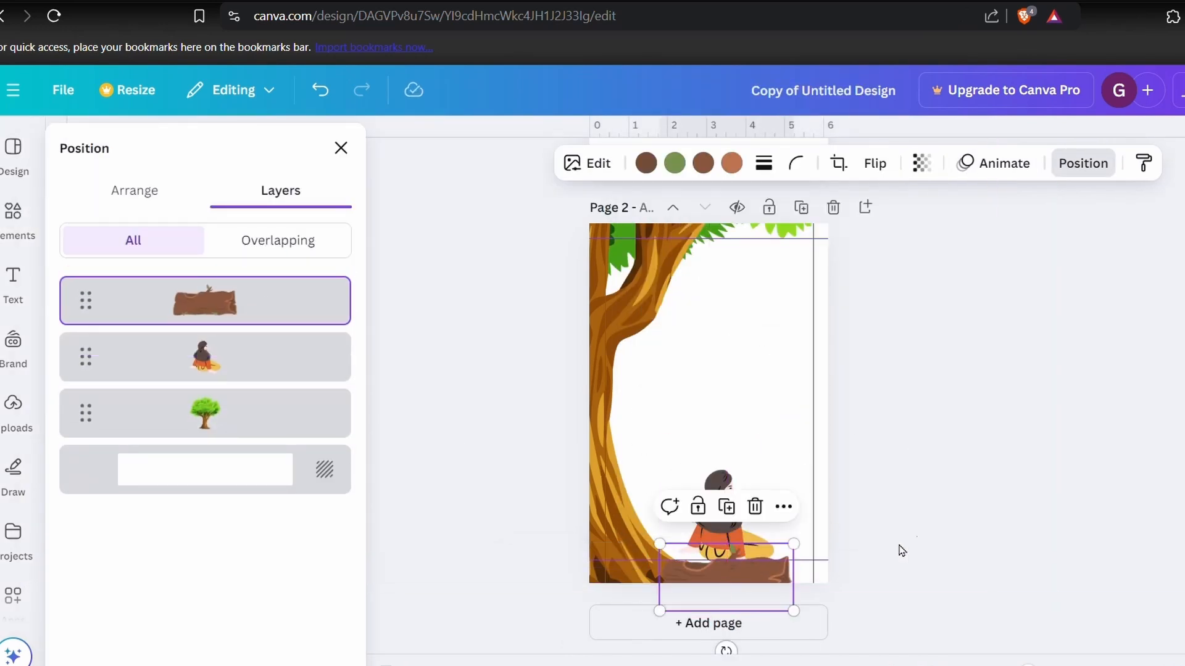
- Delete the wooden log, then move the seated woman against the tree trunk and enlarge her
click(233, 471)
click(233, 418)
click(235, 305)
click(755, 507)
drag(725, 519, 696, 525)
drag(756, 482, 745, 441)
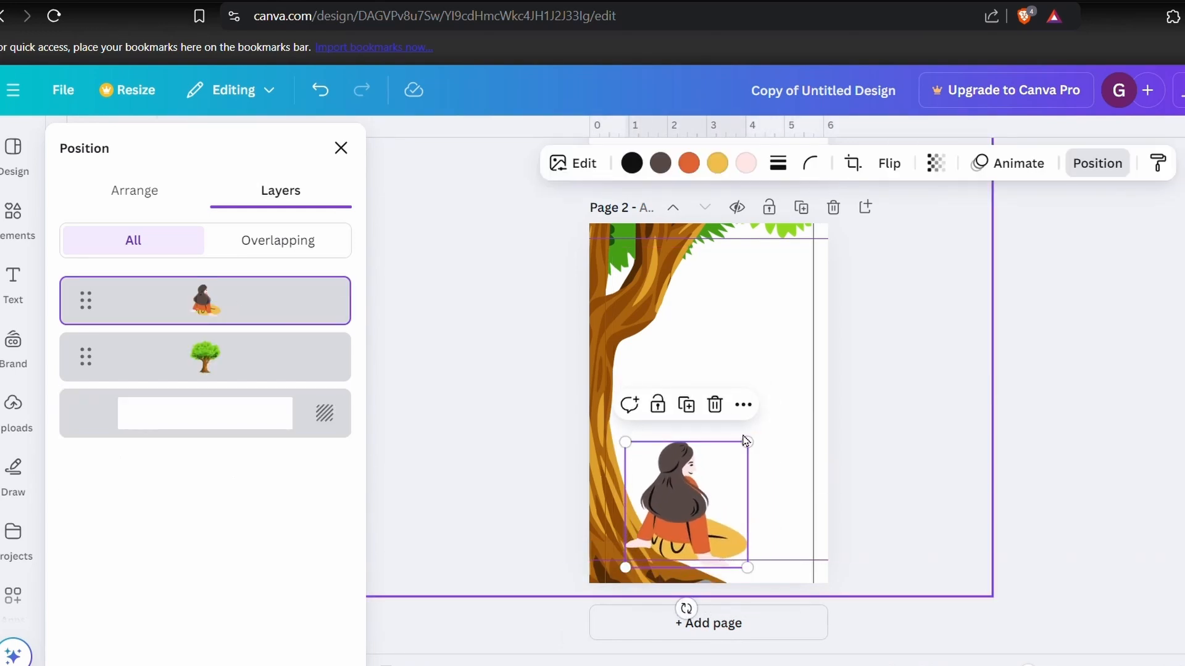
- Bring the tree layer in front of the seated woman
click(743, 405)
drag(232, 357, 230, 287)
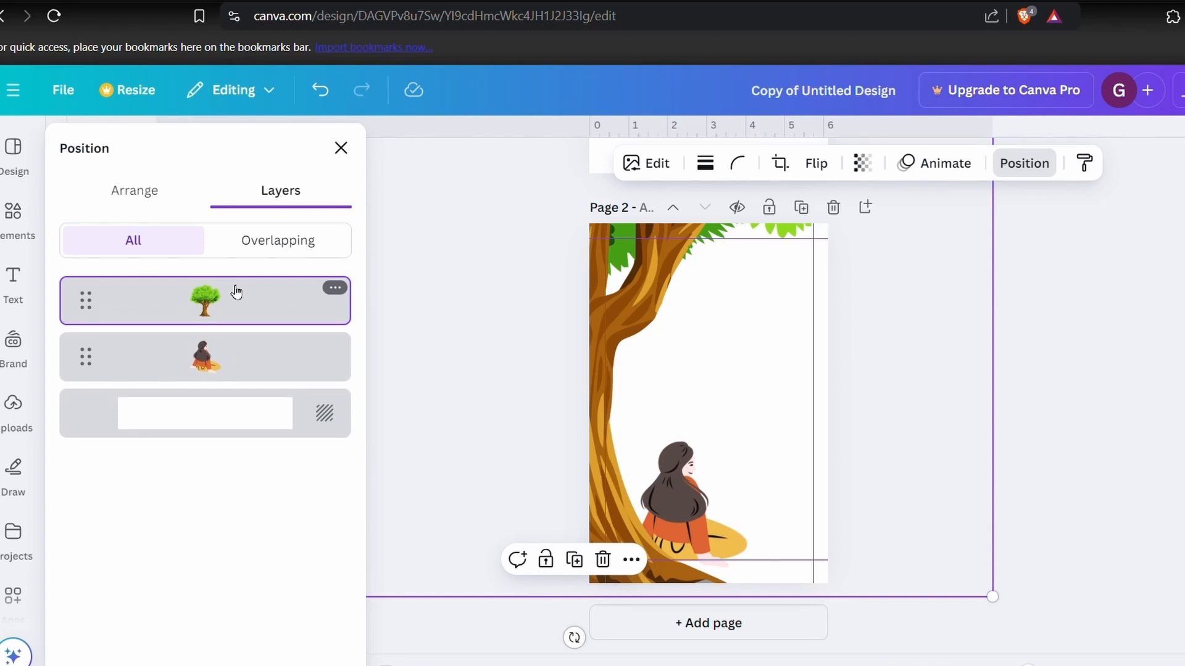
click(12, 210)
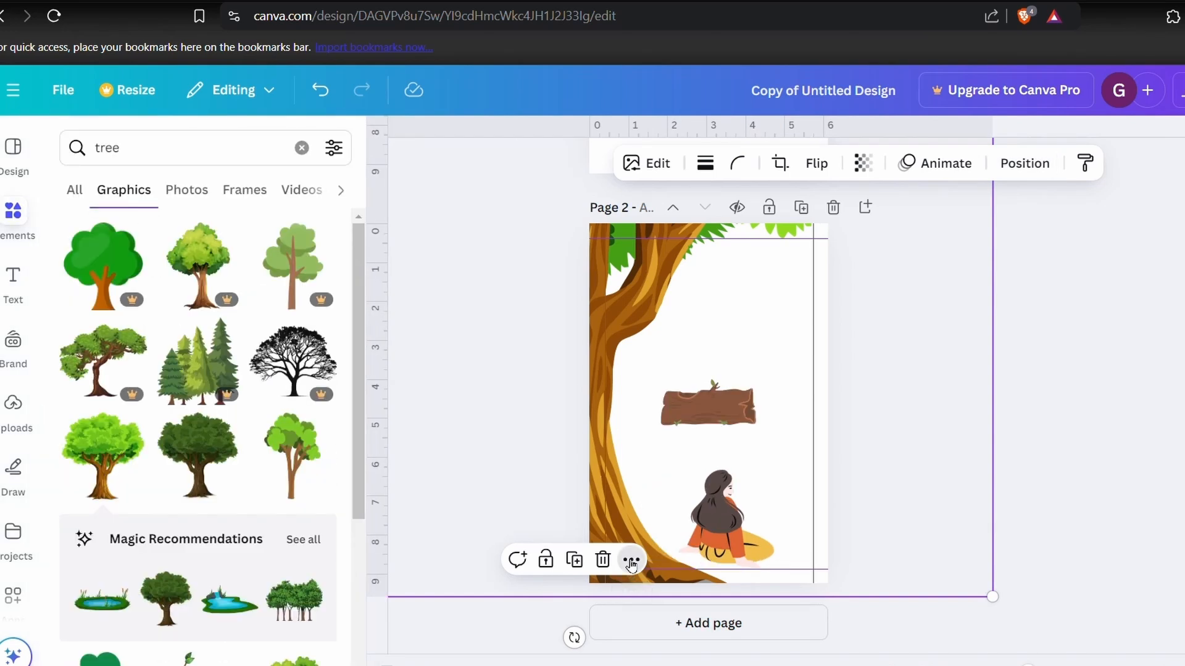
- Show the layers of page 2, then move the seated woman against the trunk and scale her up
click(631, 562)
mouse_move(720, 299)
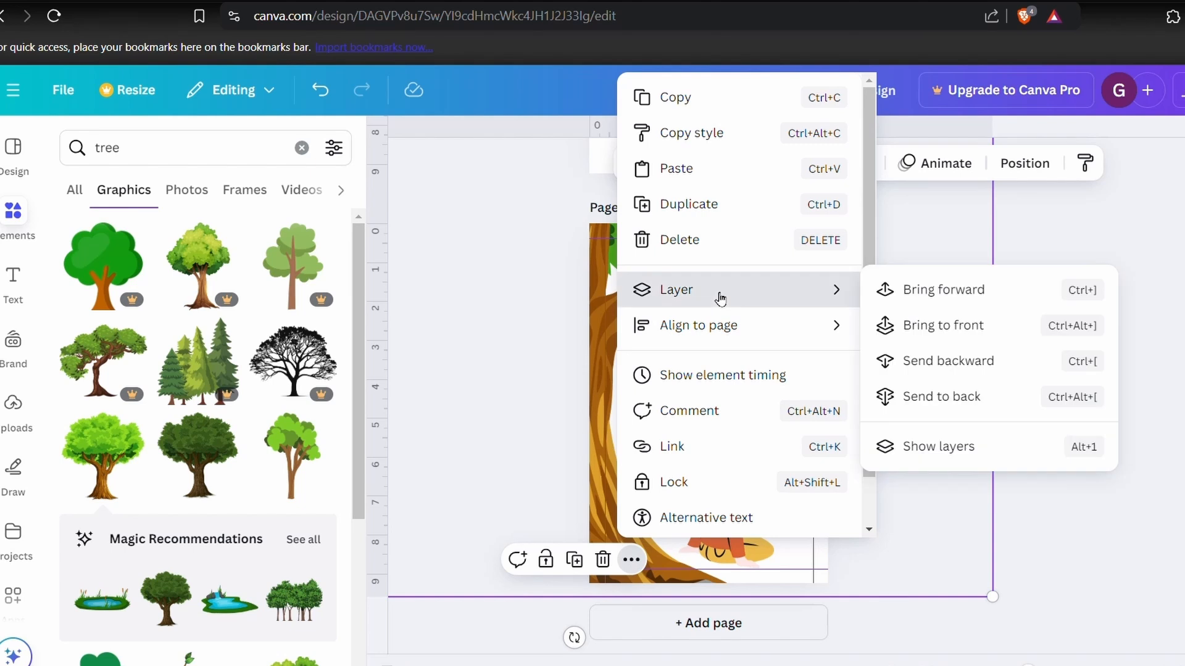
click(914, 440)
drag(727, 528, 696, 526)
drag(746, 467, 709, 483)
drag(776, 434, 744, 438)
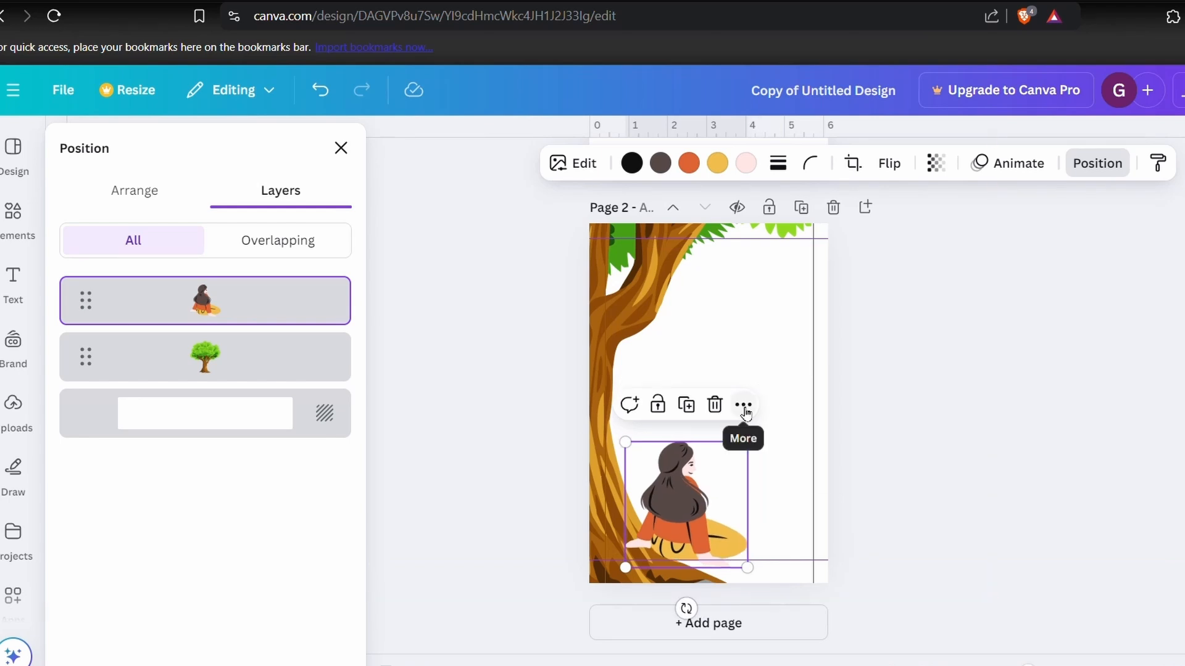
- Reorder the layers so the tree lies above the seated woman
click(743, 405)
click(235, 352)
drag(230, 367, 235, 292)
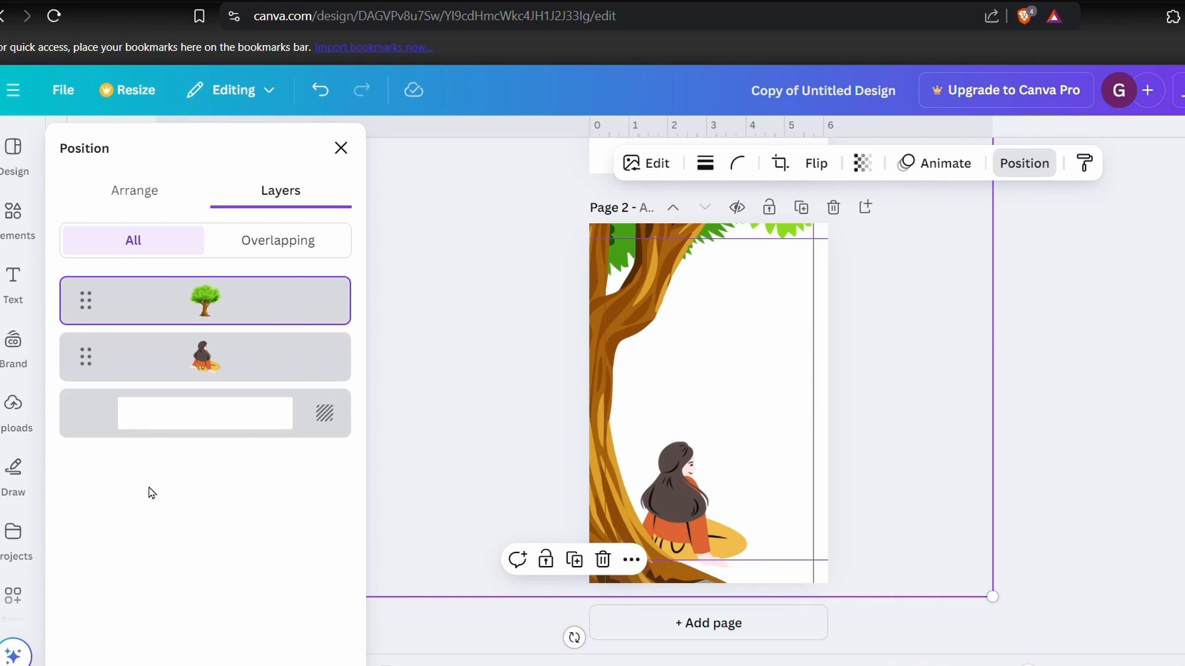
- Search the graphic elements for "hills"
click(8, 209)
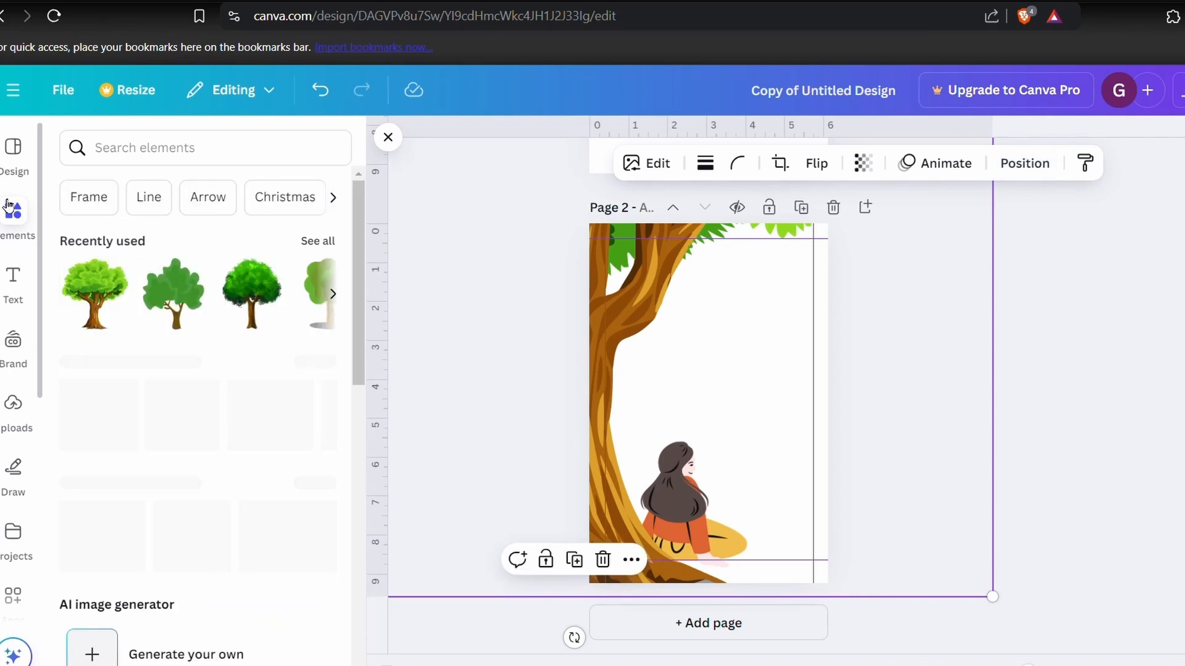
click(147, 164)
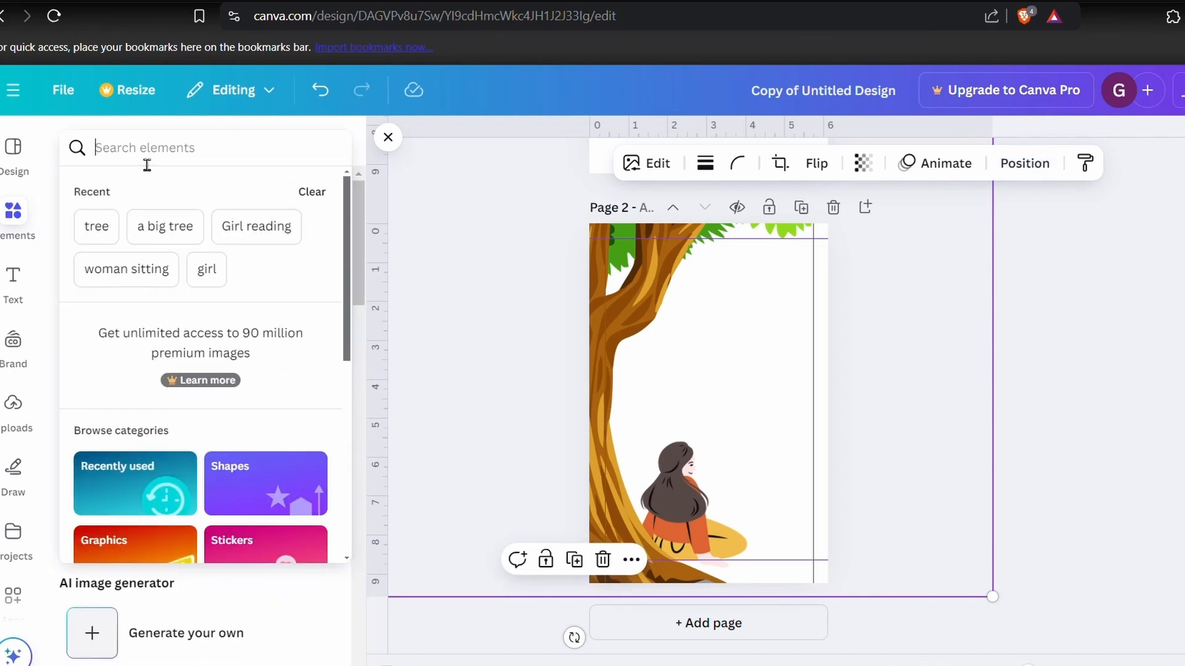
text(hills)
key(Return)
click(125, 191)
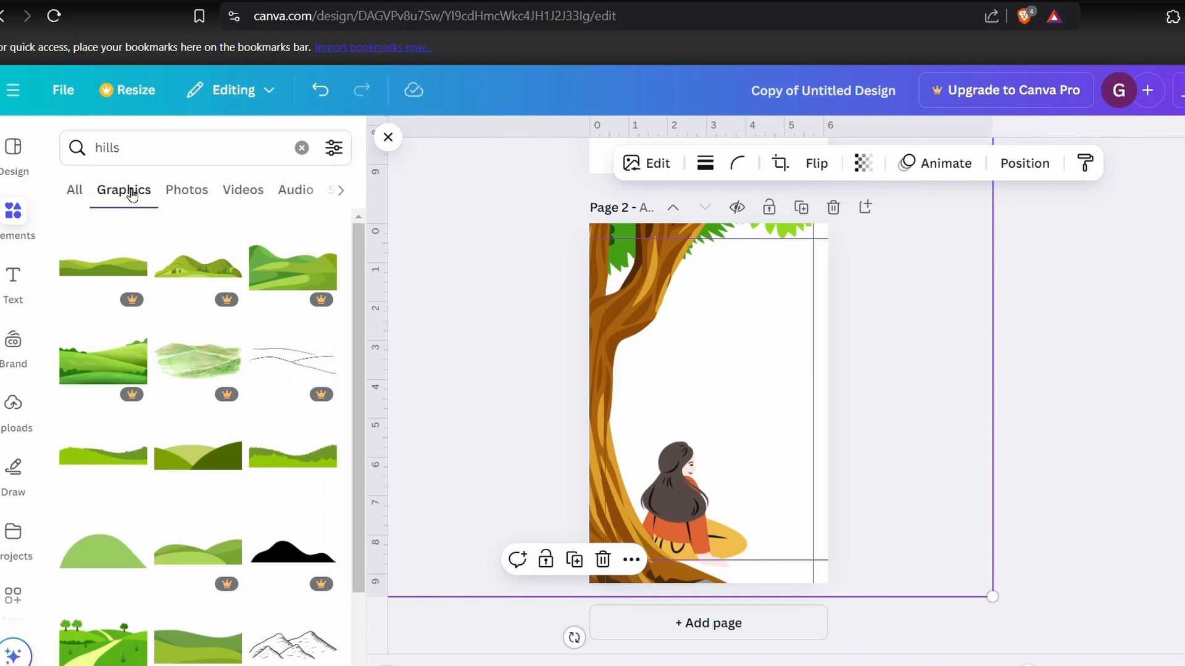
scroll(278, 452, down, 10)
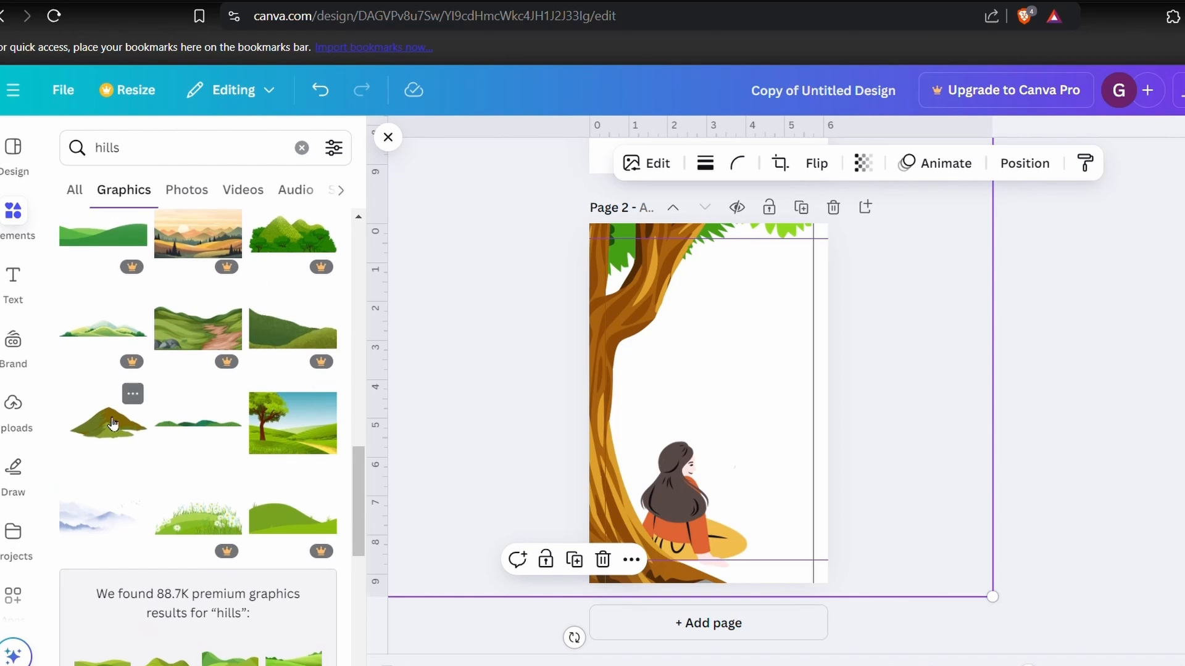
- Try placing two overlapping brown-green hills in the middle of page 2
click(112, 424)
drag(719, 406, 886, 420)
drag(775, 379, 721, 356)
click(777, 289)
click(853, 349)
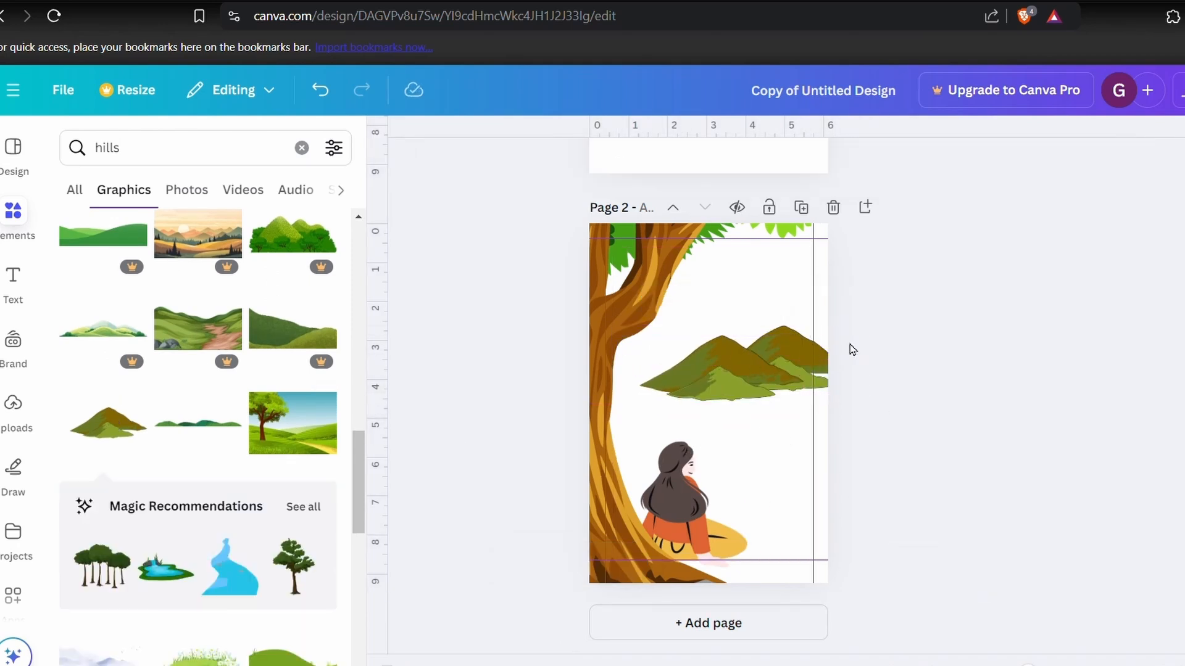
- Delete both brown-green hills from page 2
scroll(248, 534, down, 10)
click(719, 369)
key(Delete)
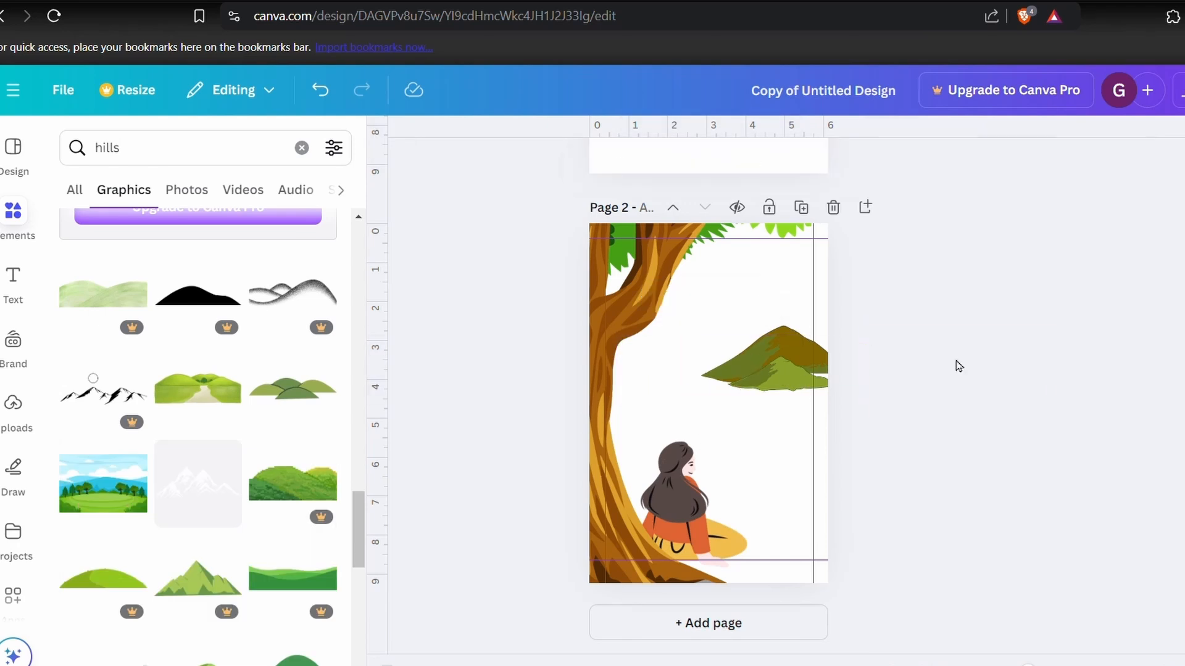
click(781, 364)
key(Delete)
- Try the misty blue sky and green hills image as the background of page 2
scroll(216, 628, down, 4)
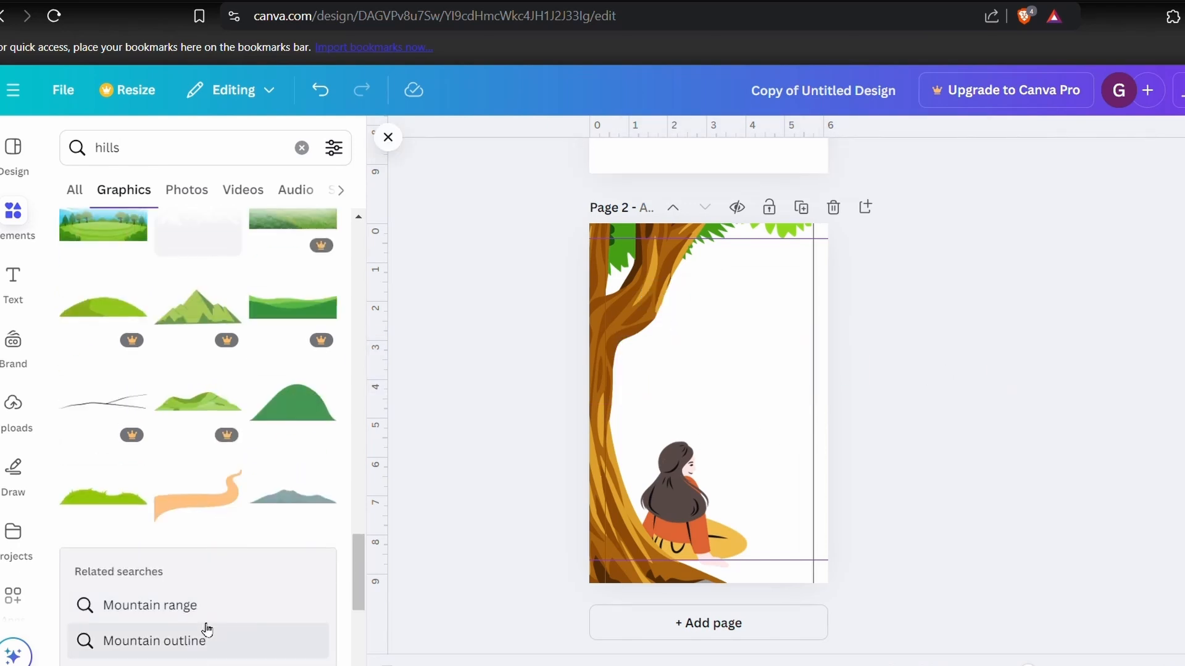
scroll(207, 628, down, 10)
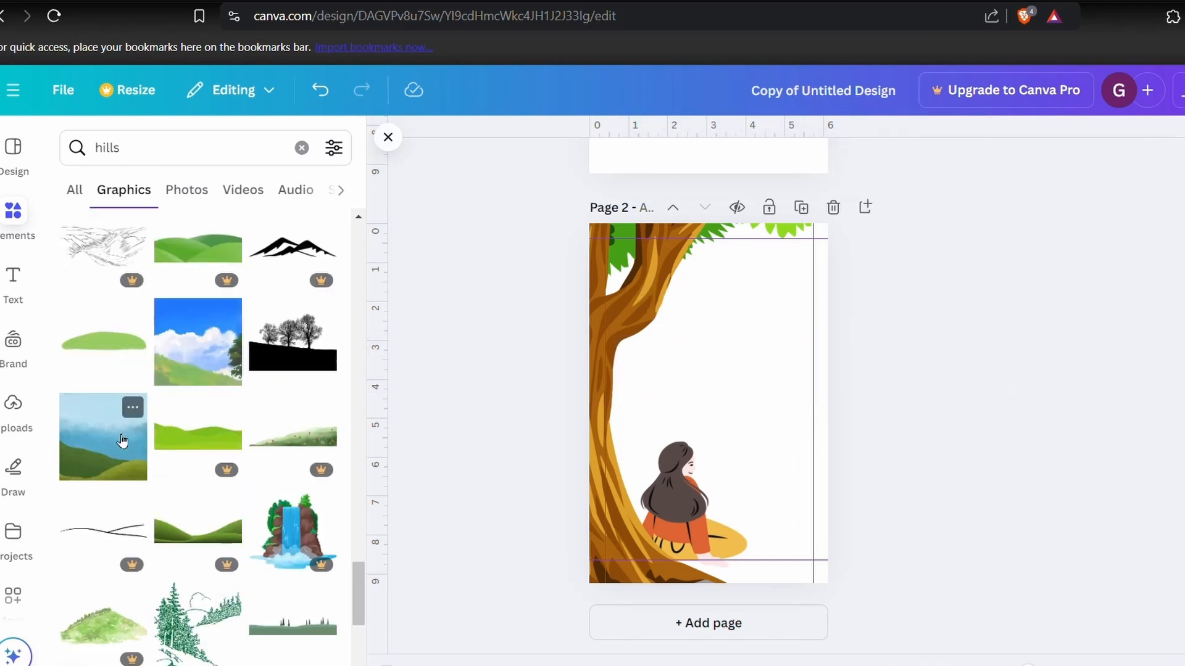
click(123, 441)
click(764, 273)
click(848, 587)
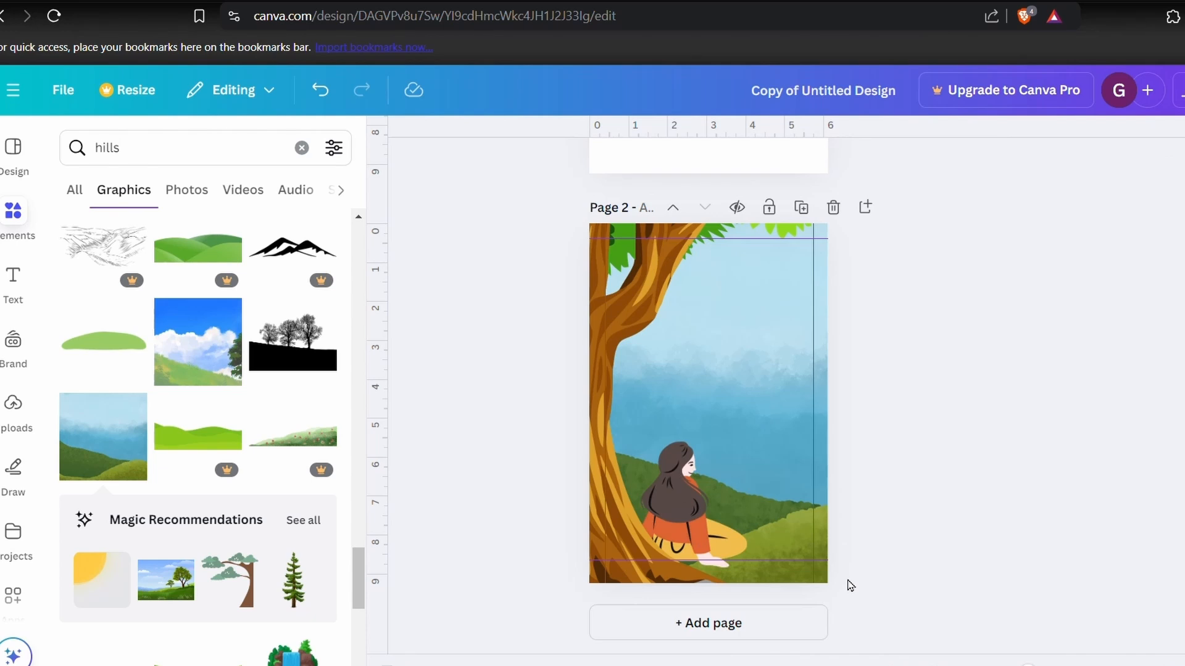
- Set the bright blue sky image with white clouds and a grassy slope as the background of page 2
click(198, 342)
click(764, 272)
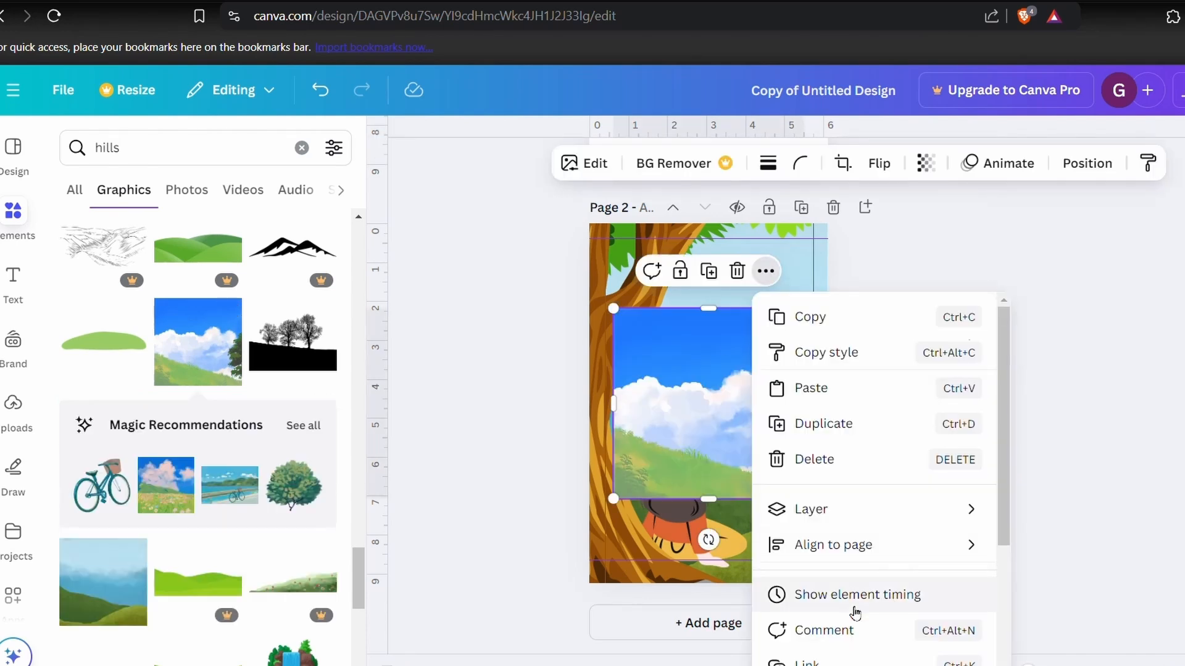
click(848, 604)
scroll(317, 576, down, 4)
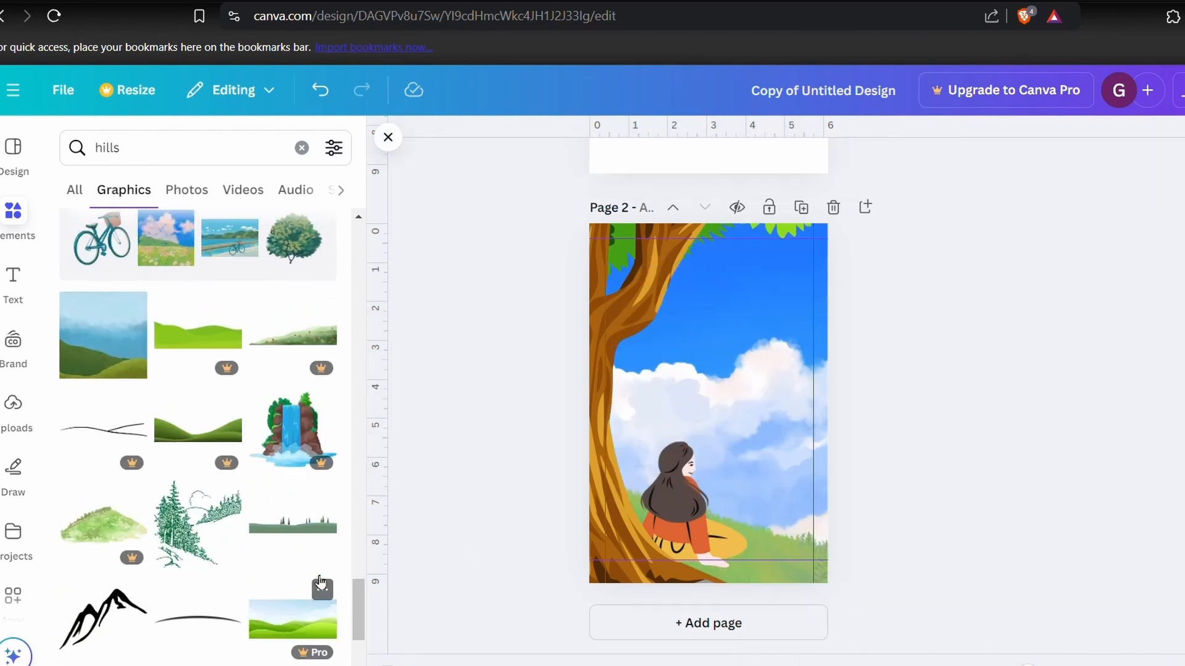
- Try the misty blue sky and green hills image once more as the background of page 2
click(123, 320)
click(765, 272)
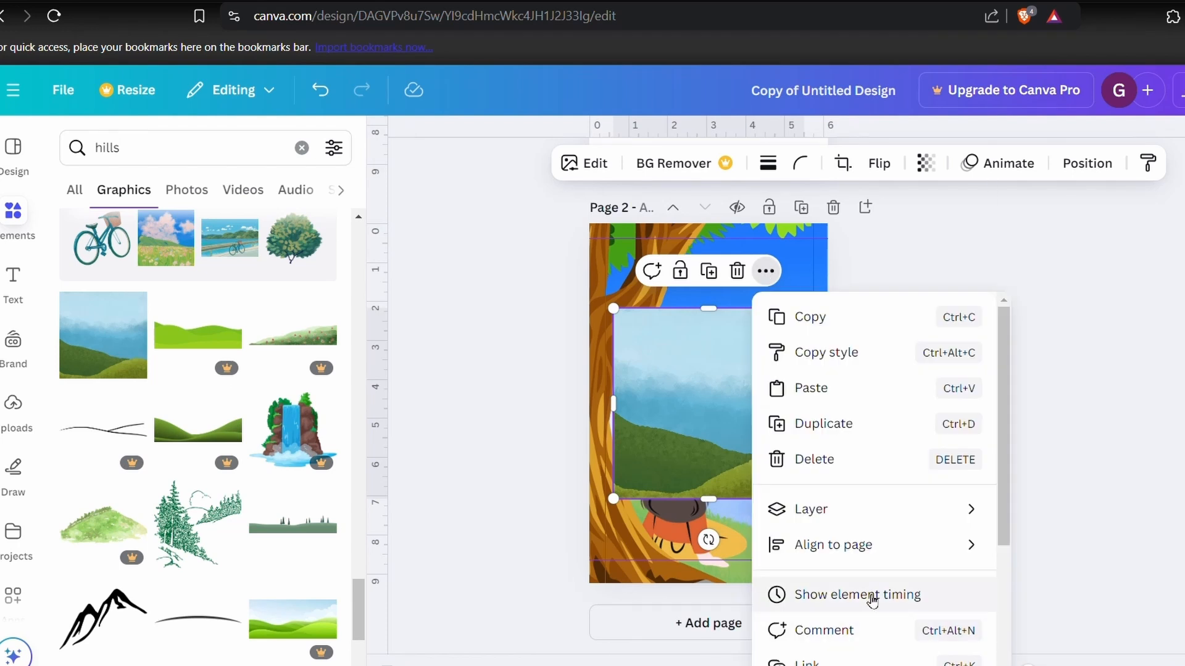
click(853, 591)
scroll(320, 435, down, 5)
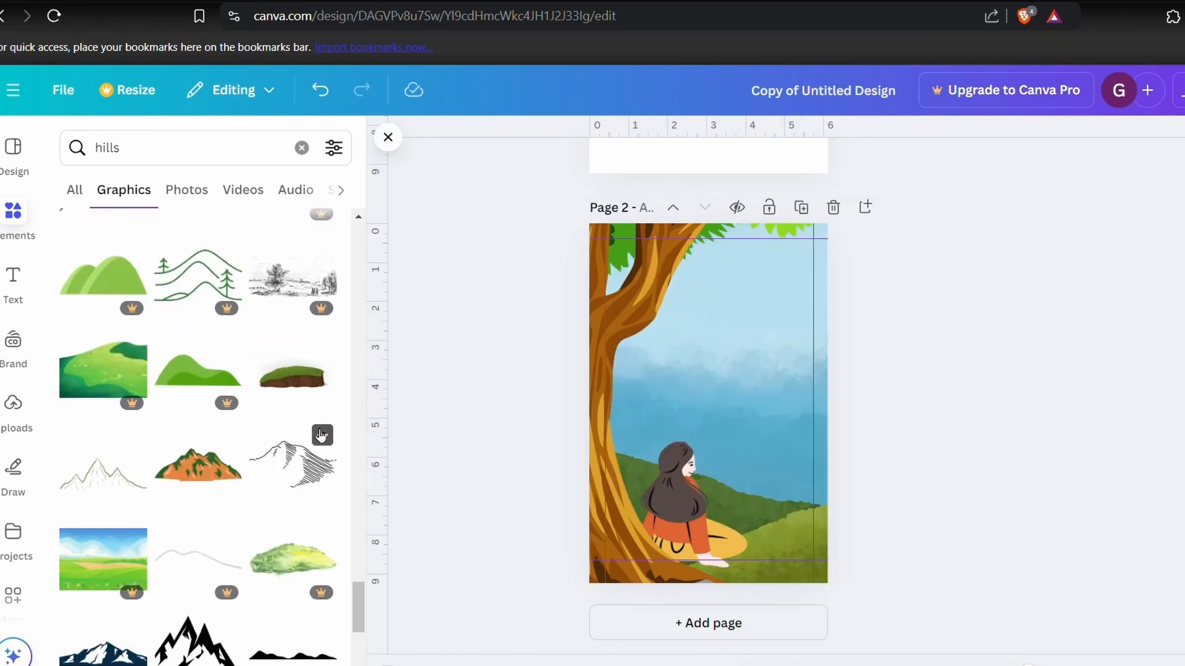
- Undo the last background change and move the misty hills image off page 2
key(ctrl+z)
click(733, 407)
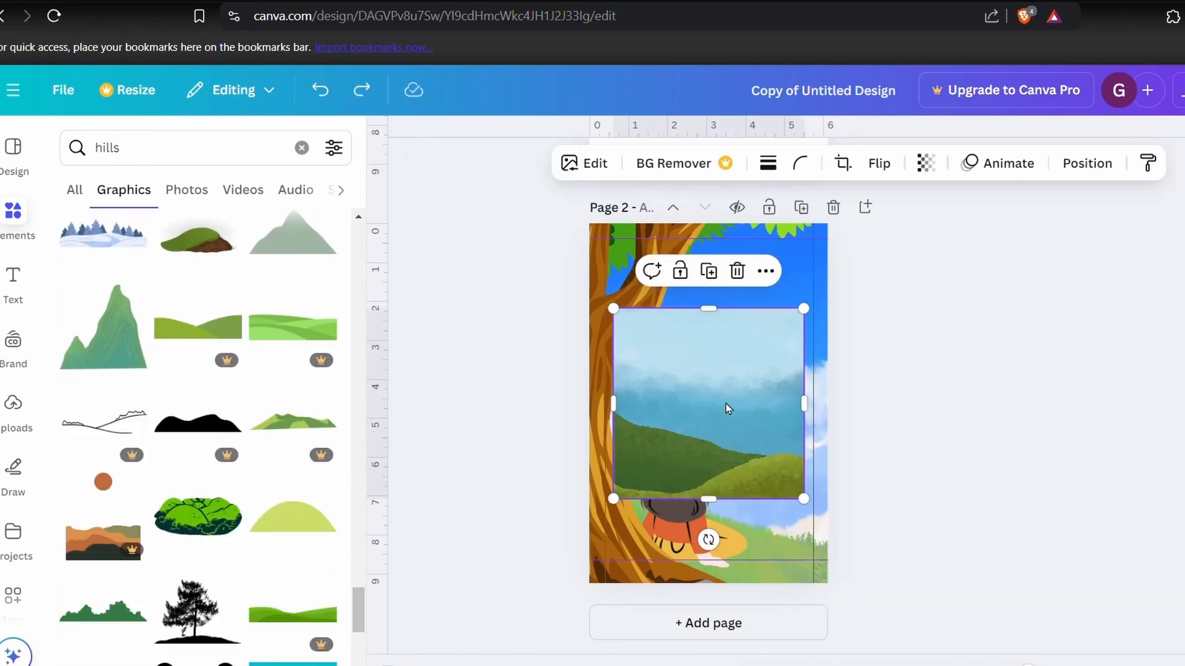
drag(734, 406, 511, 540)
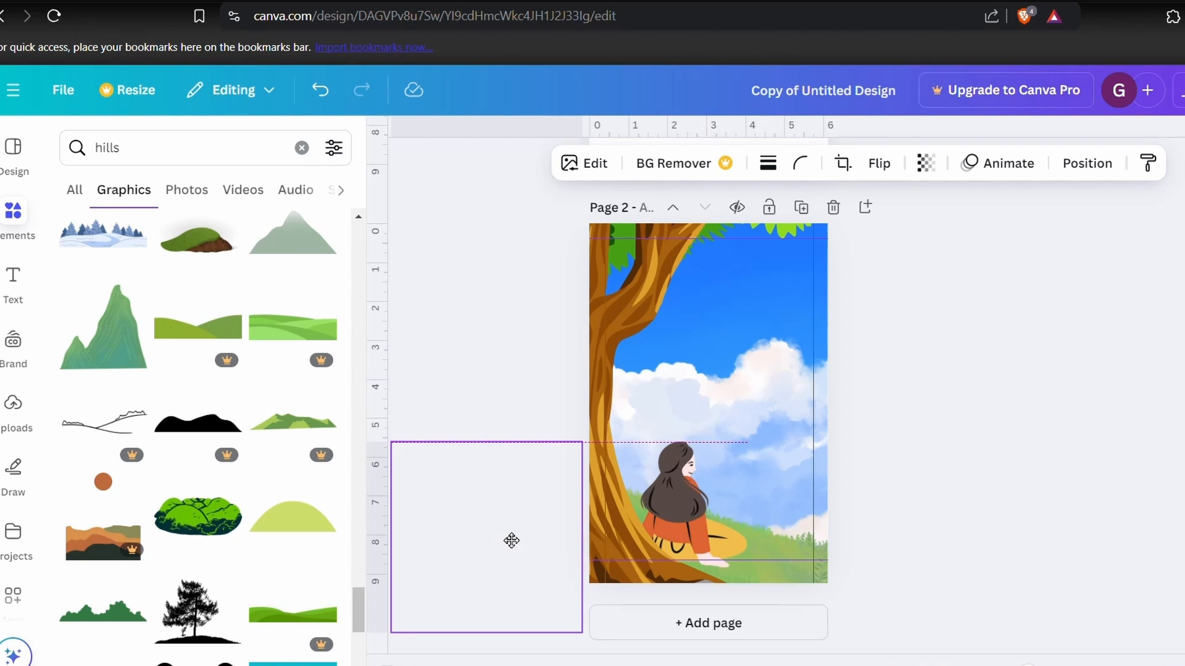
drag(511, 541, 504, 534)
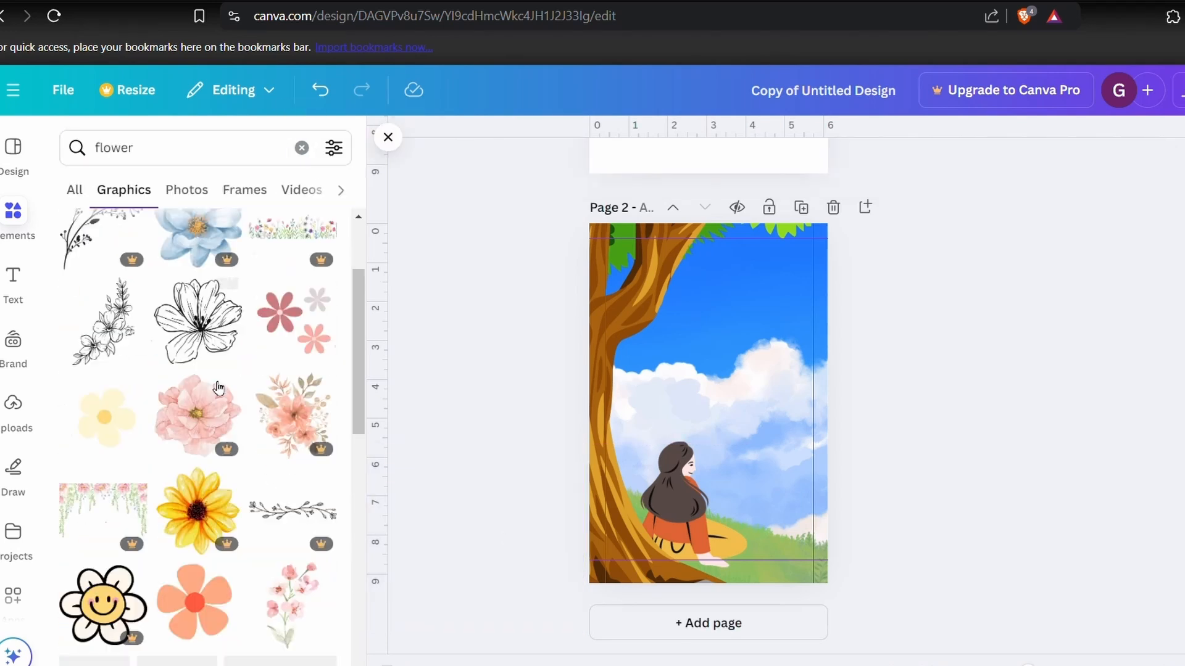
- Place white daisies beside the girl and purple lavender in the lower right corner of page 2, and duplicate the lavender
scroll(204, 432, down, 3)
drag(103, 357, 719, 528)
scroll(685, 543, up, 3)
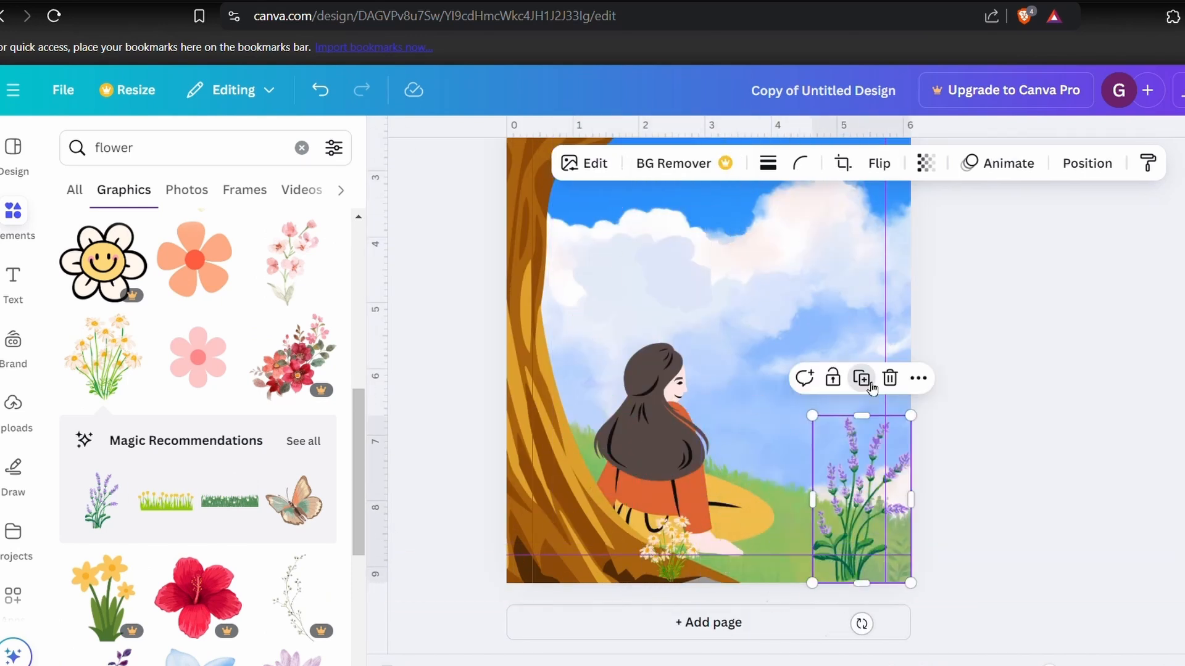
click(859, 378)
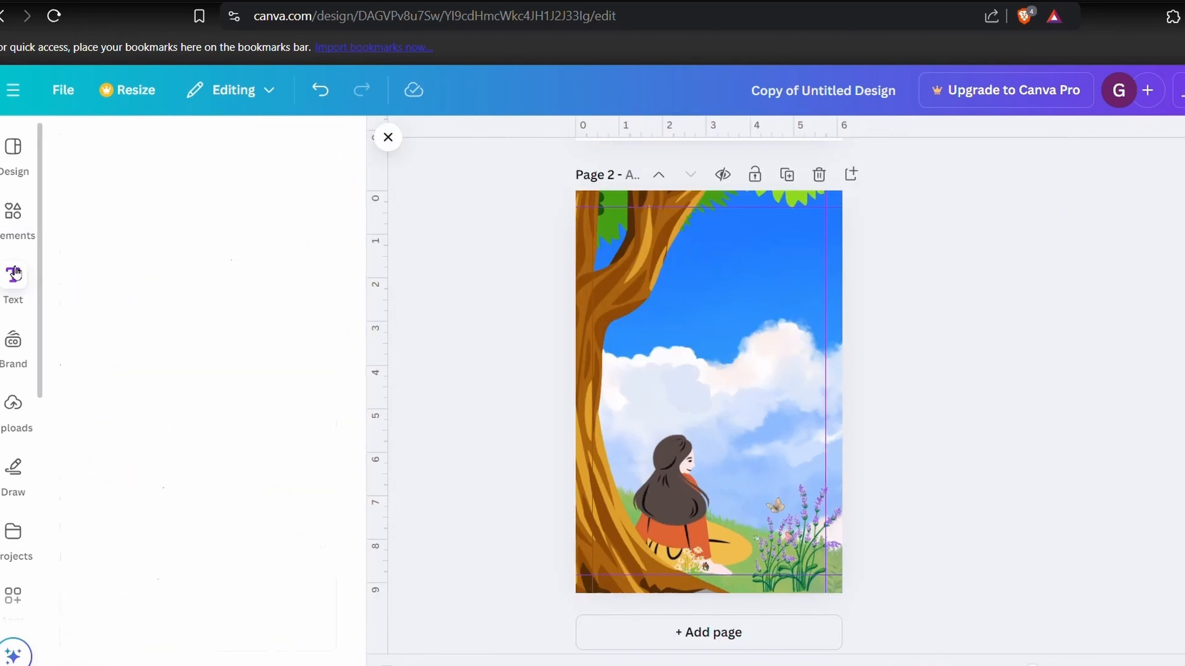
- Add the heading "Embrace the Peacefulness", move it into the sky area of page 2 and narrow its text box
click(219, 417)
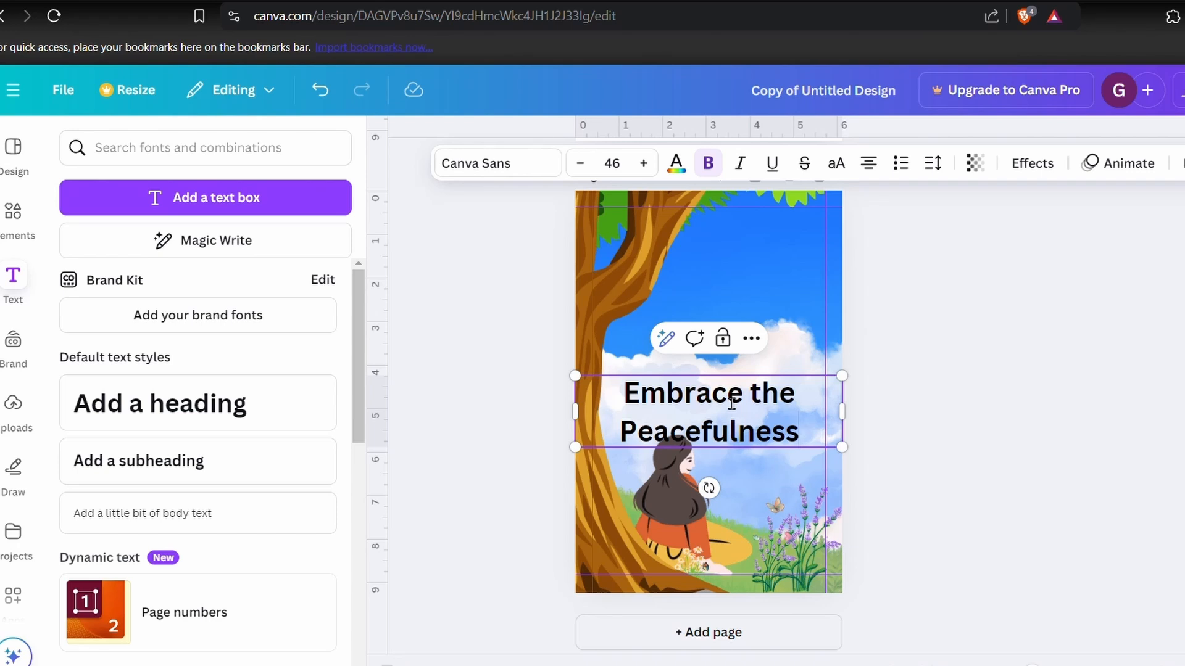
click(942, 516)
drag(730, 430, 760, 332)
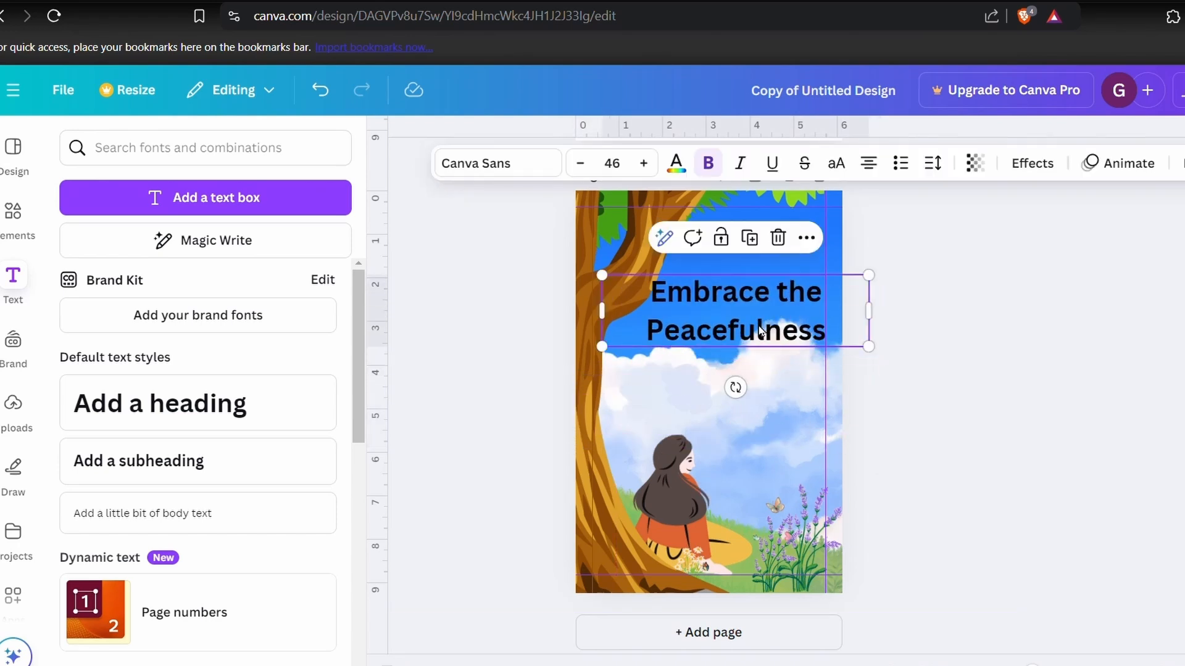
drag(878, 316, 786, 312)
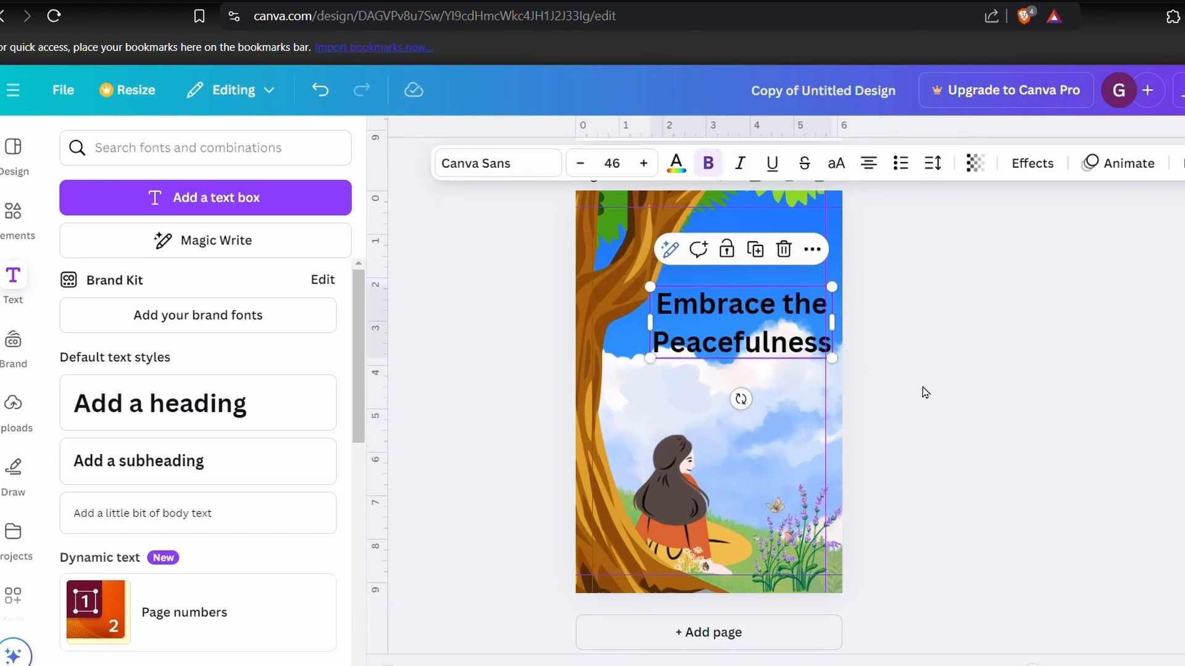
click(924, 393)
click(924, 392)
- Switch to the ChatGPT conversation and review its suggestions for the design
click(642, 266)
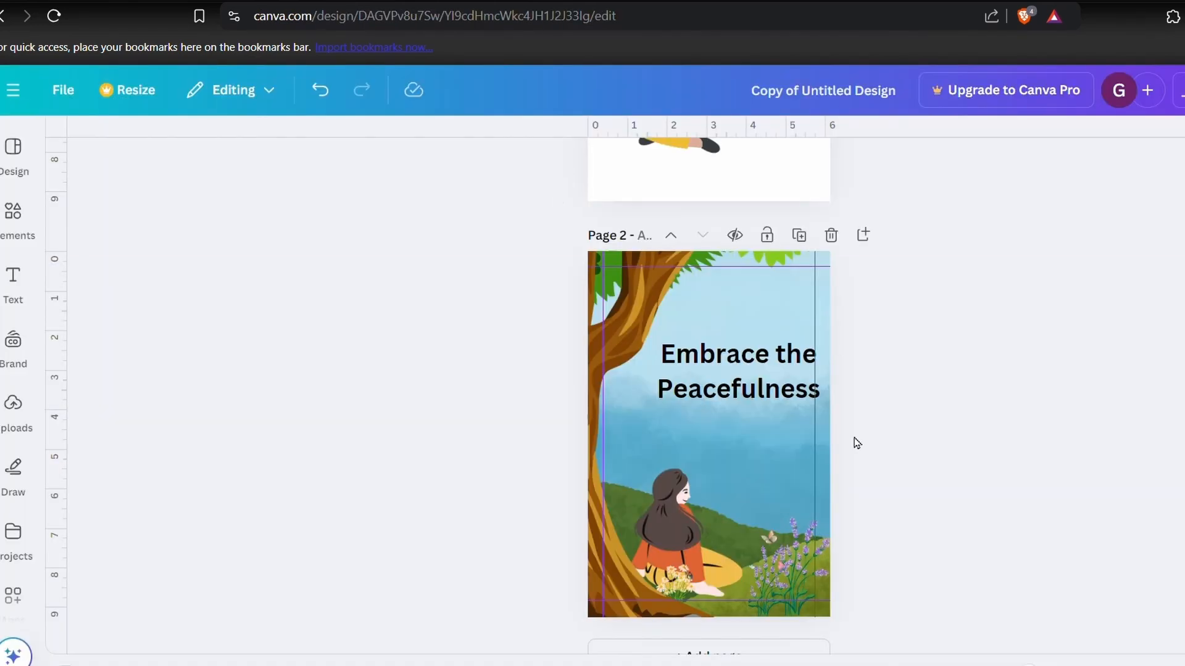
scroll(856, 442, down, 1)
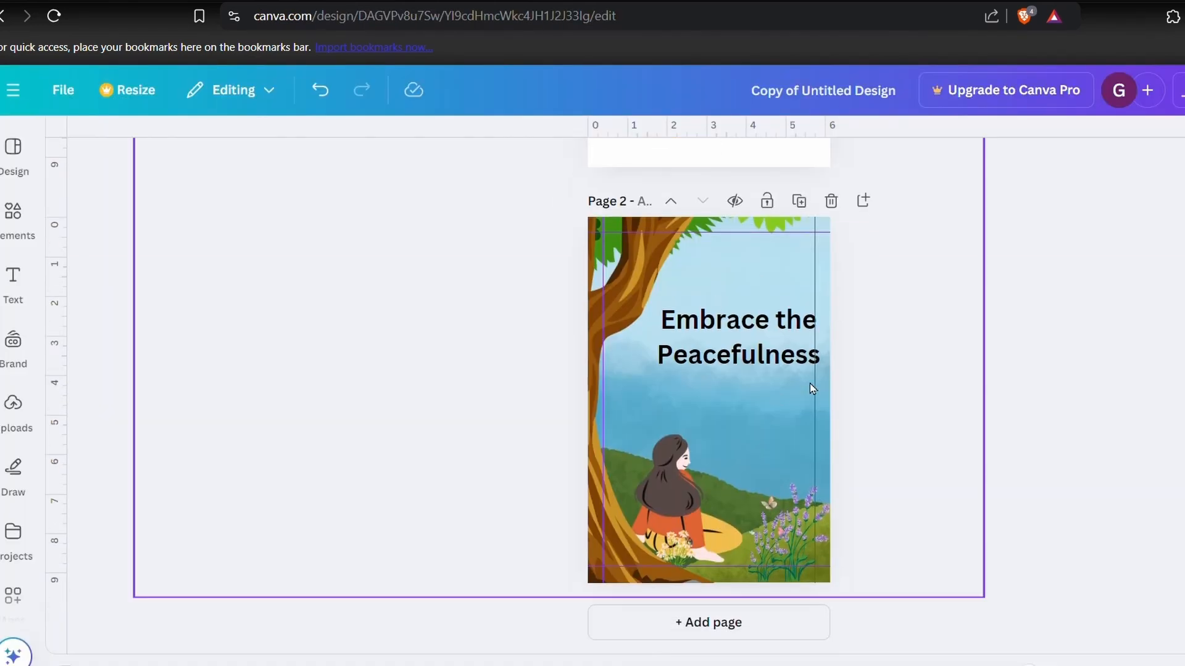
- Try adjusting the brightness of the tree image on page 2, down to -95
click(603, 493)
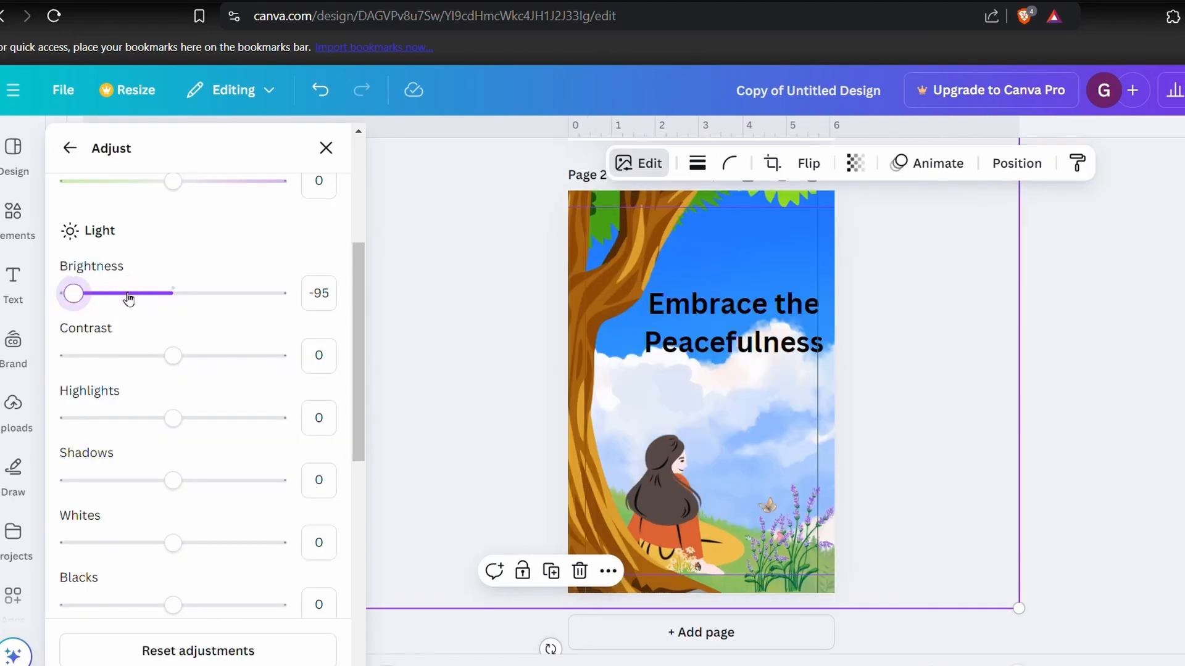
drag(247, 298, 172, 300)
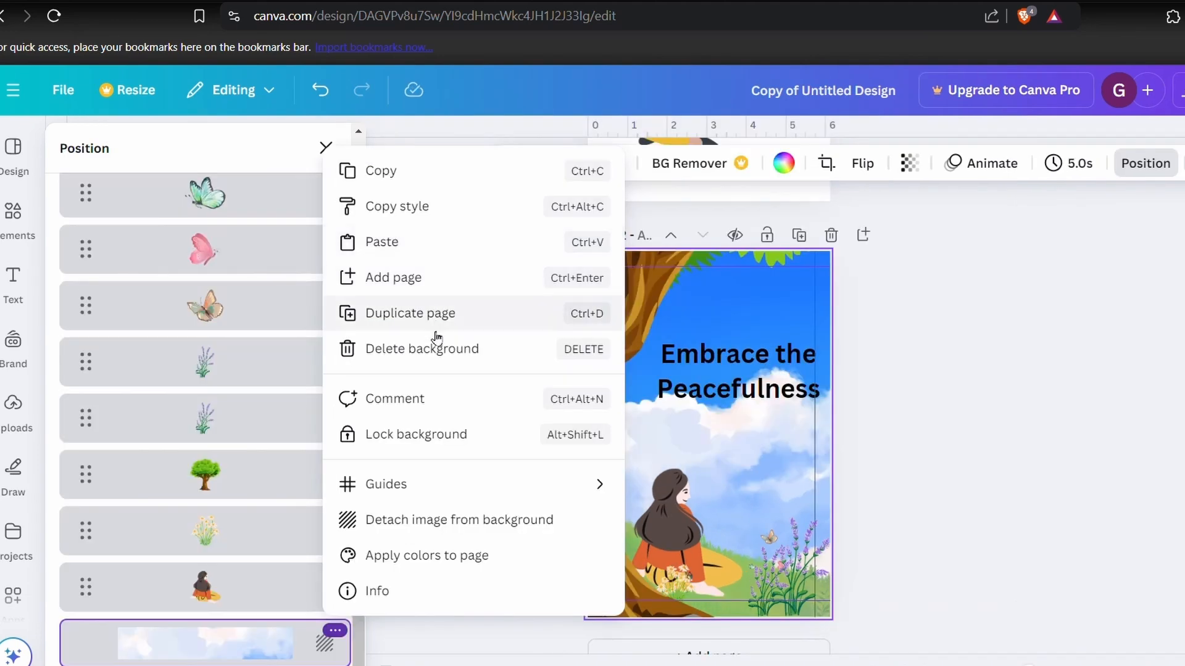
- Delete the bright blue sky background of page 2 and search the elements for "senere background"
click(436, 353)
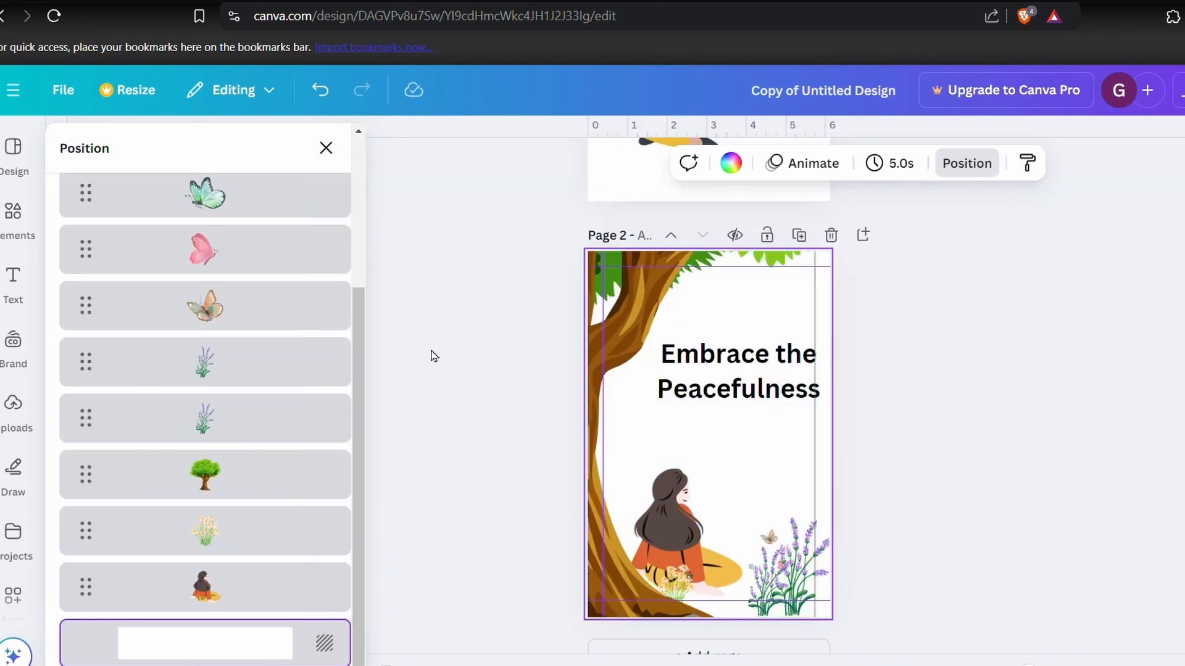
click(13, 211)
click(179, 148)
text(senere)
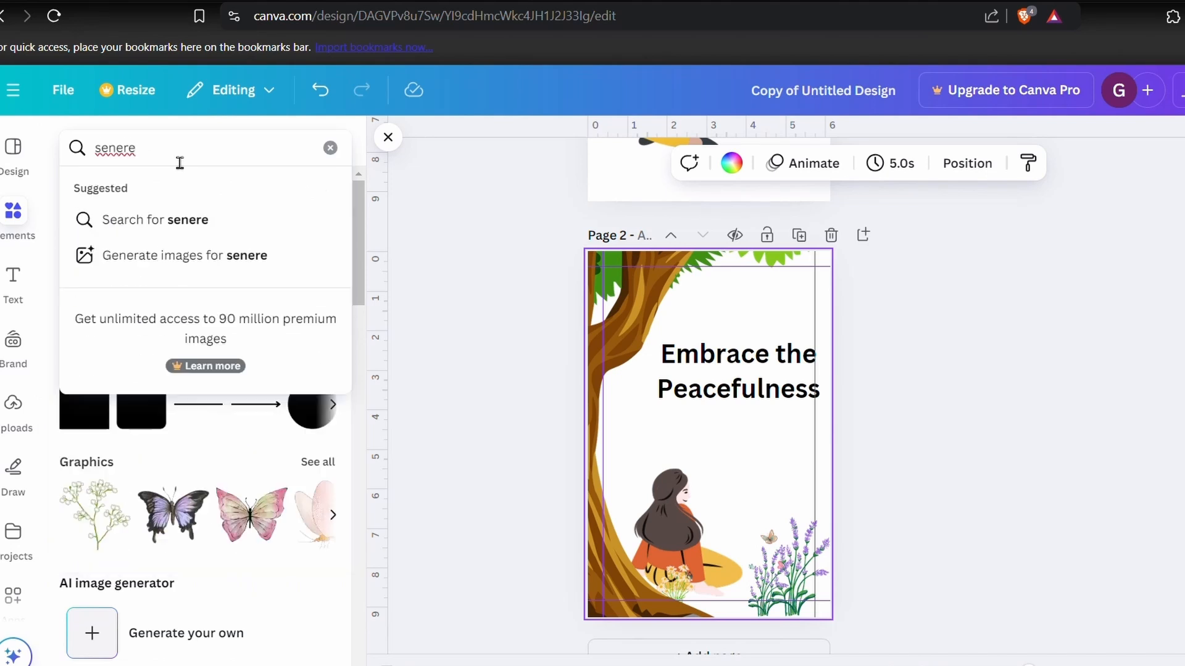
text( background)
key(Return)
- Change the element search to "greeny background" and browse the graphics
click(139, 149)
key(BackSpace)
key(BackSpace)
key(BackSpace)
key(BackSpace)
key(BackSpace)
key(BackSpace)
key(BackSpace)
key(Return)
click(97, 149)
text(greenery)
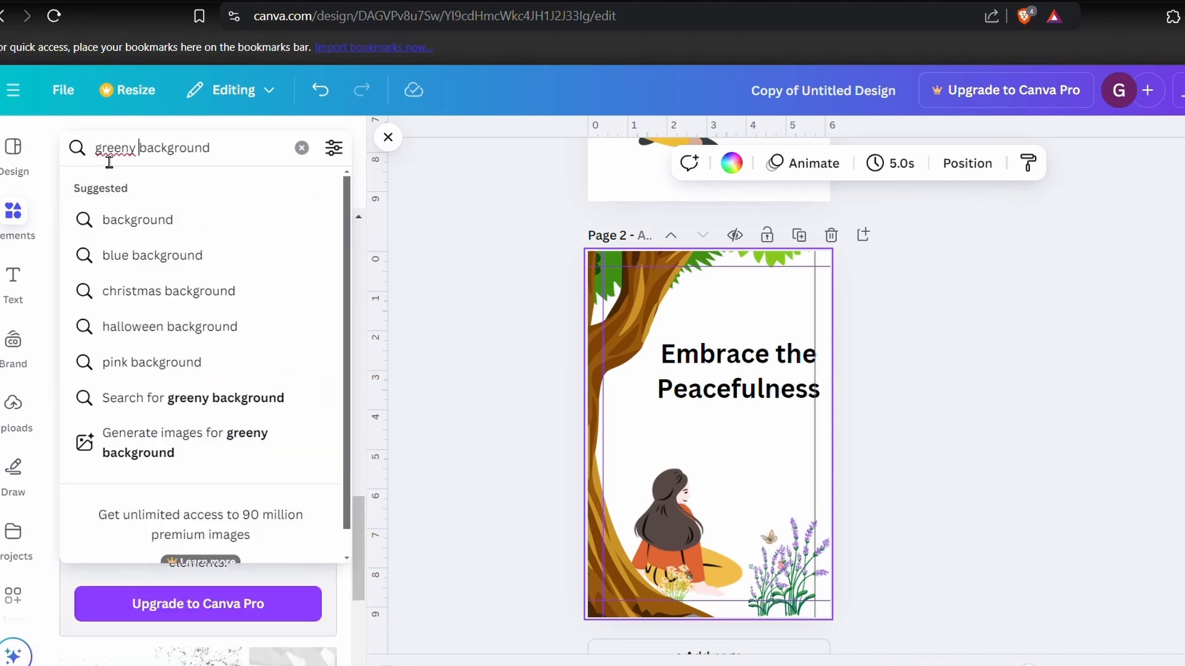
key(Return)
scroll(268, 451, down, 10)
- Search the element graphics for "Nature background" instead and browse the images
double_click(122, 148)
text(Nature)
key(Return)
scroll(190, 454, down, 3)
- Try the teal-green forest valley image as the backdrop of page 2 and delete it
click(206, 423)
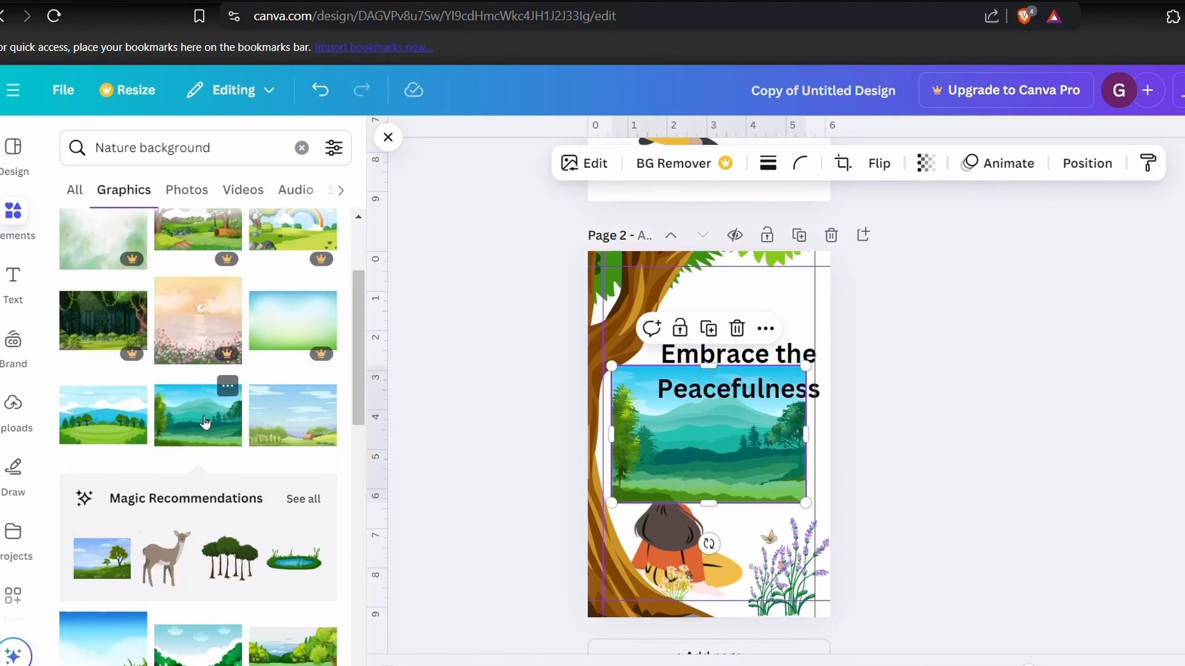
right_click(745, 431)
click(845, 555)
drag(760, 543, 849, 475)
key(Delete)
- Set the misty blue sky and green hills image as the background of page 2
scroll(212, 479, down, 8)
click(291, 254)
right_click(778, 432)
click(876, 600)
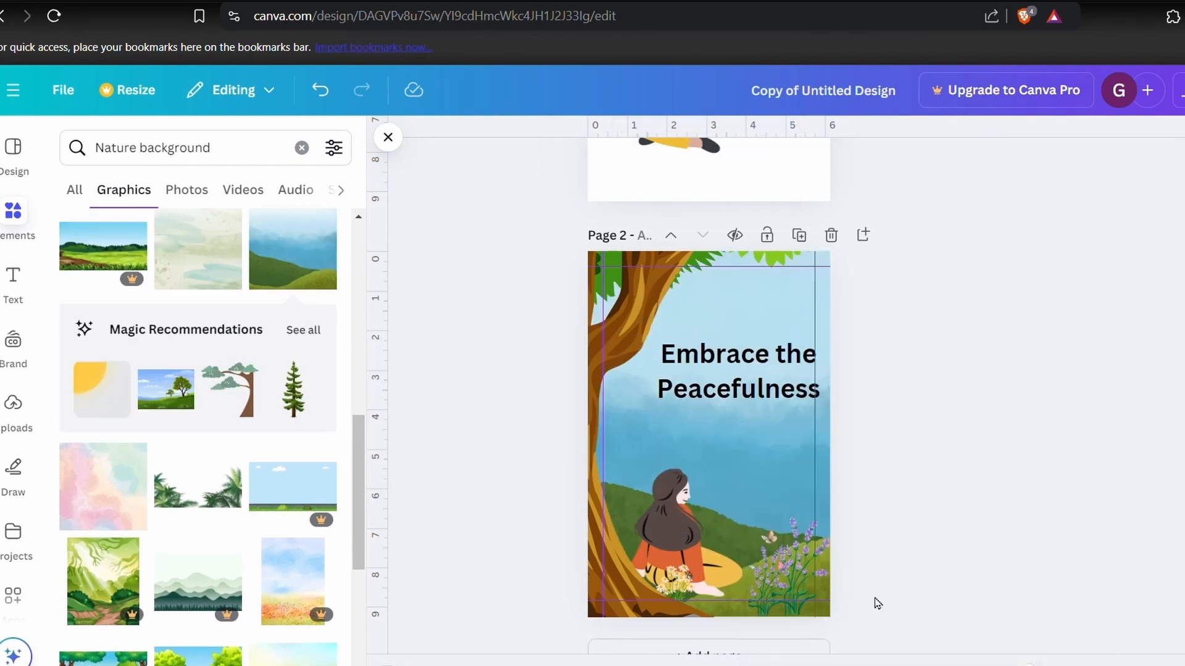
- Try placing the snowy lake image with the cabin and deer on page 2, and delete it
scroll(250, 562, down, 6)
scroll(219, 495, down, 15)
click(200, 314)
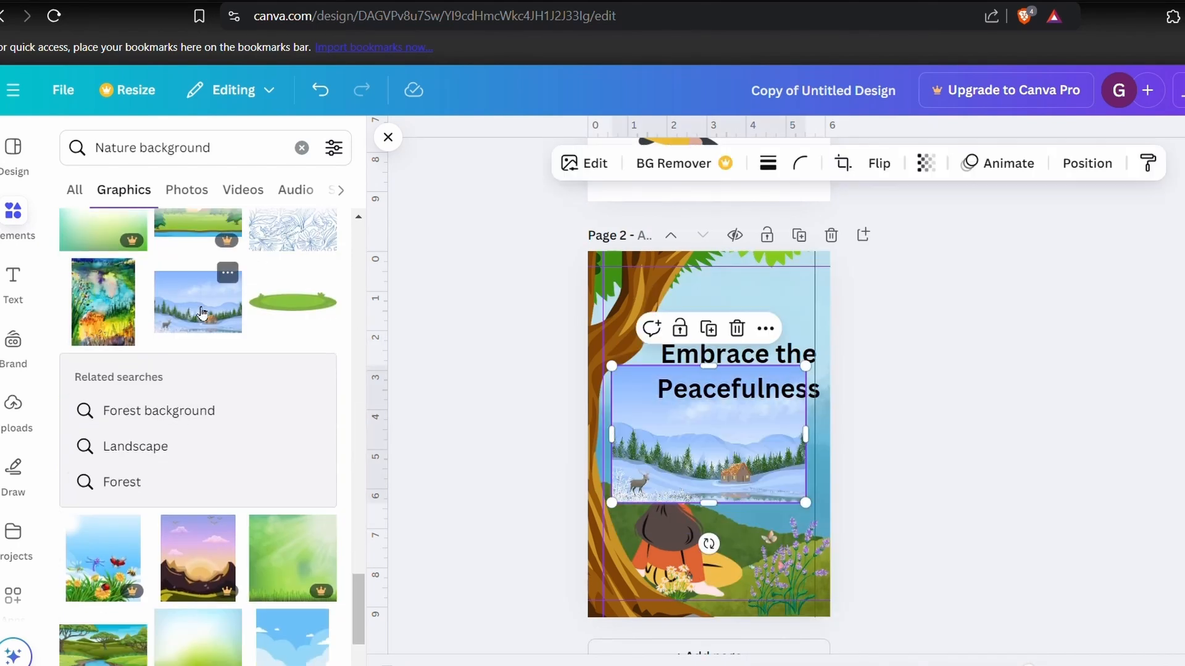
key(Delete)
- Search the element graphics for "hill background" and look through the images for an alternative backdrop
scroll(171, 484, down, 8)
scroll(171, 484, down, 15)
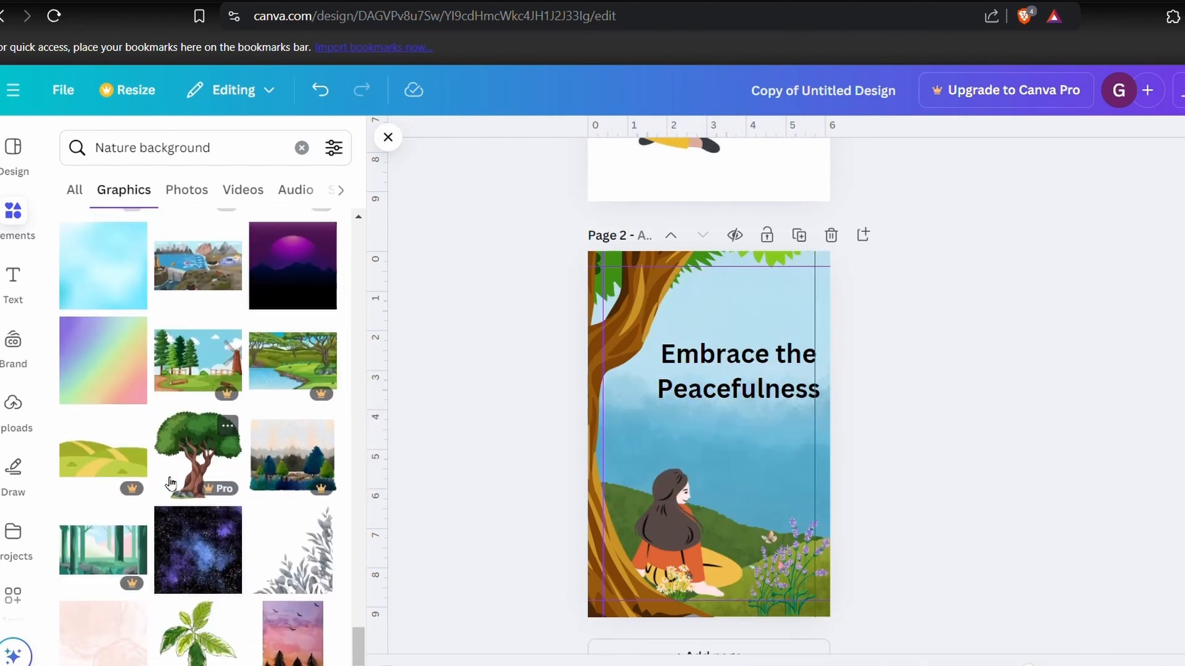
drag(117, 148, 135, 148)
key(BackSpace)
key(BackSpace)
key(BackSpace)
key(BackSpace)
text(hill)
key(Return)
scroll(220, 472, down, 20)
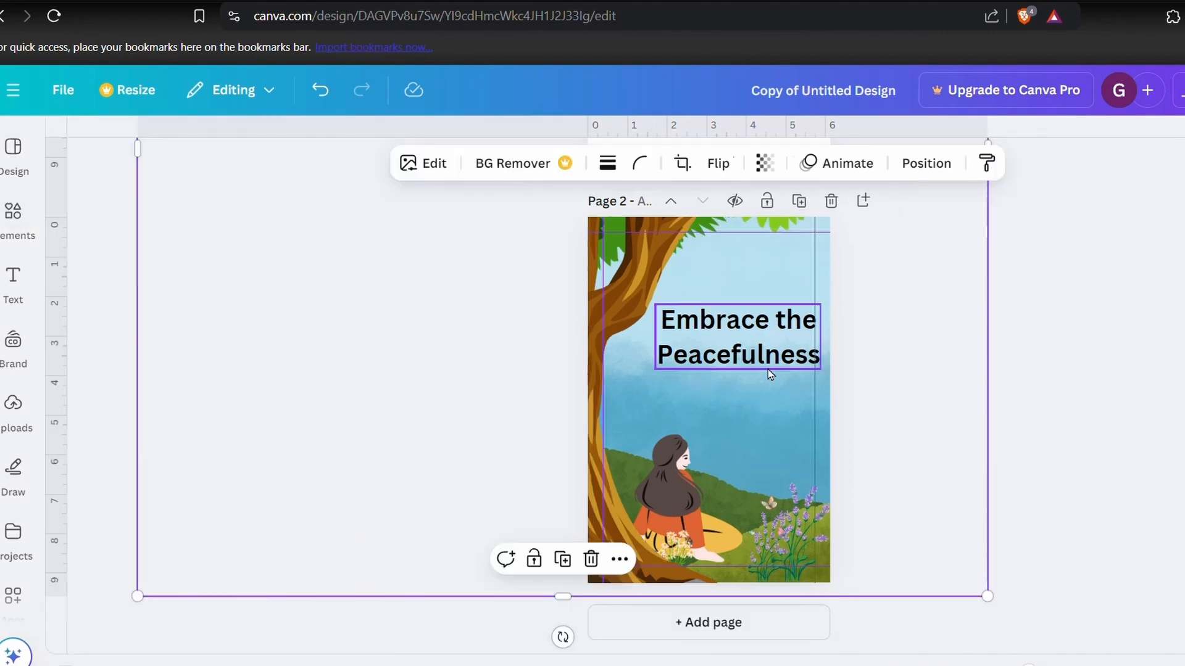
- Try the Playfair Display and Dancing Script fonts on the "Embrace the Peacefulness" heading
click(768, 369)
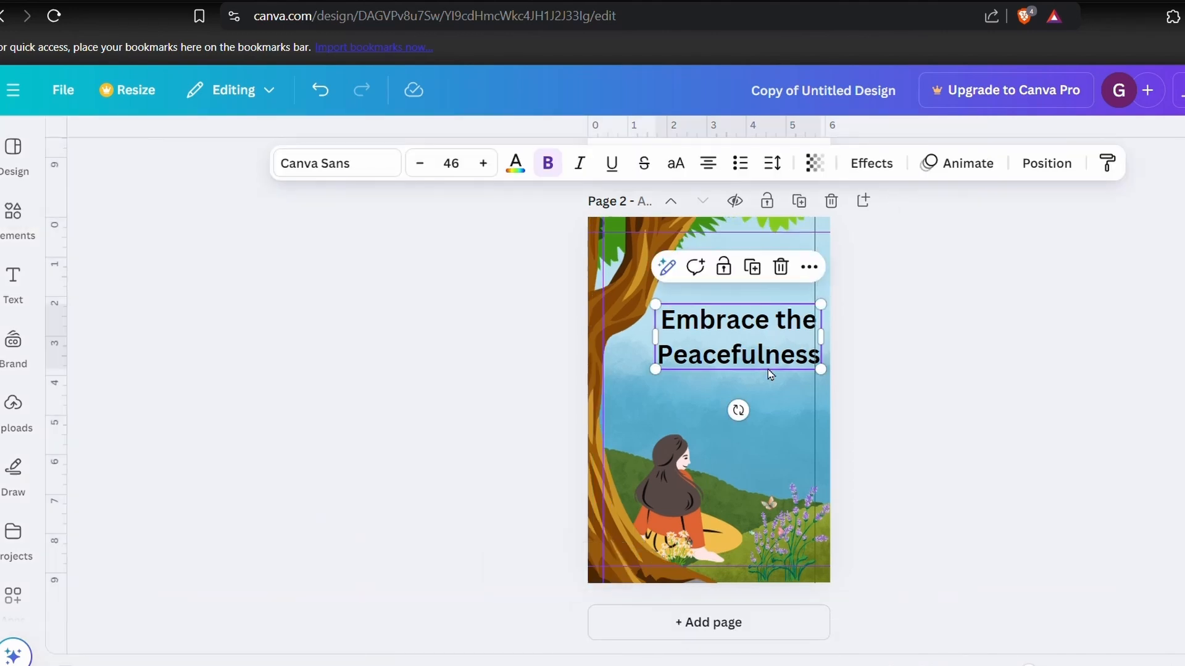
click(364, 166)
scroll(245, 498, down, 5)
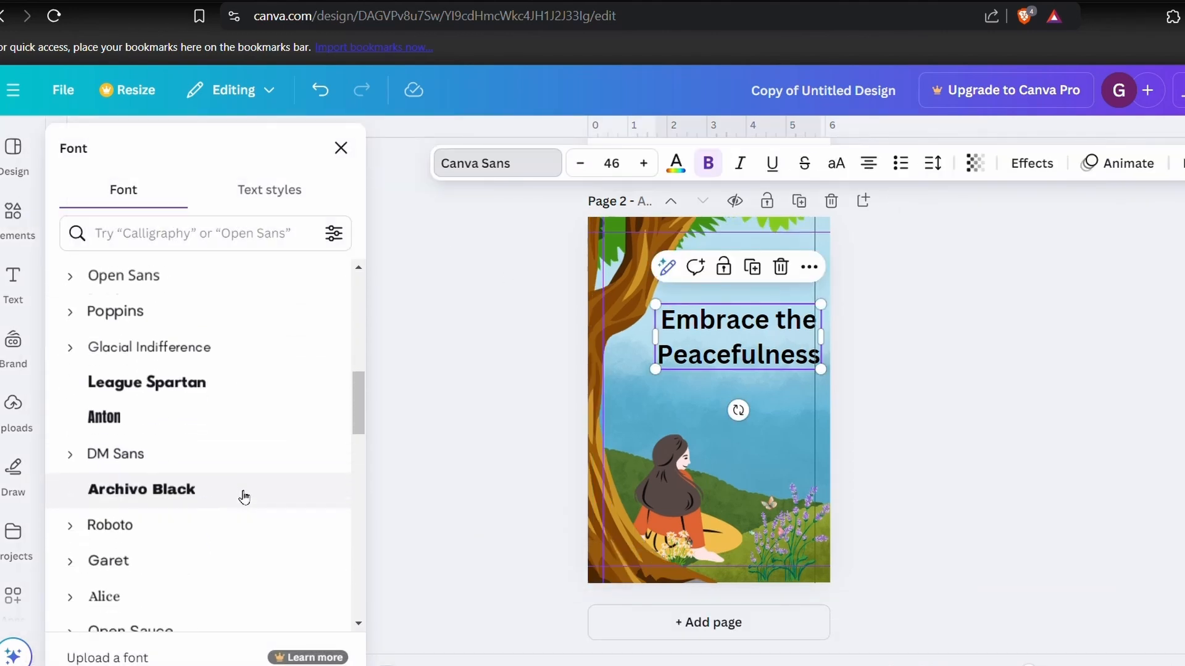
scroll(193, 497, down, 10)
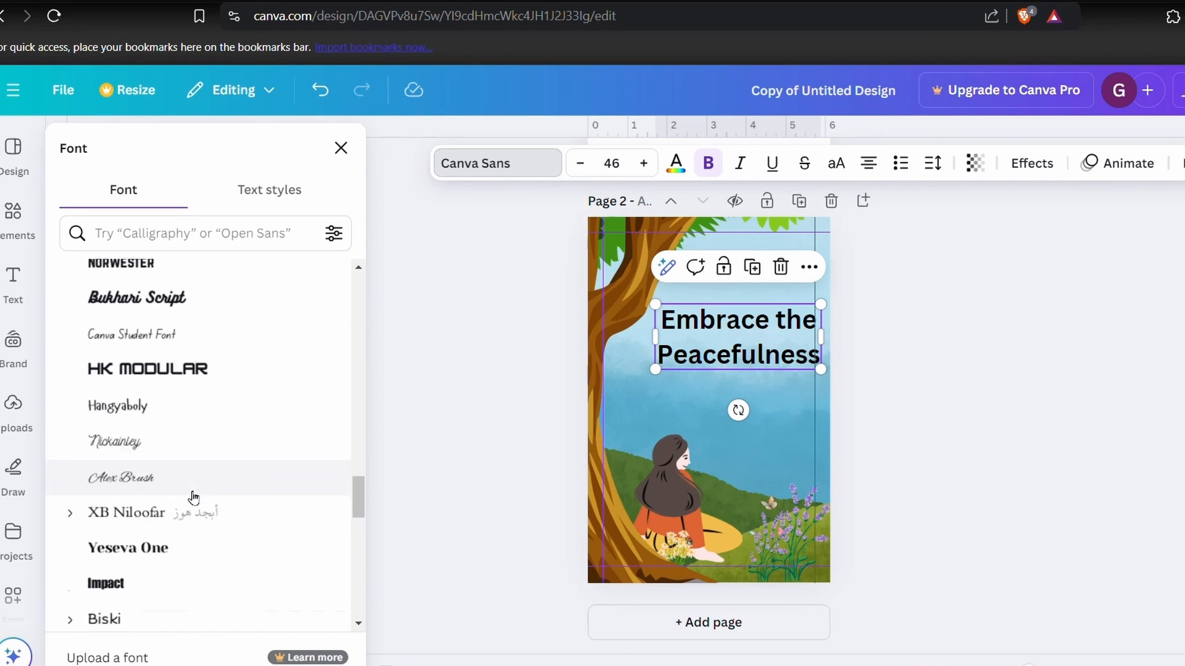
click(303, 234)
text(dancing)
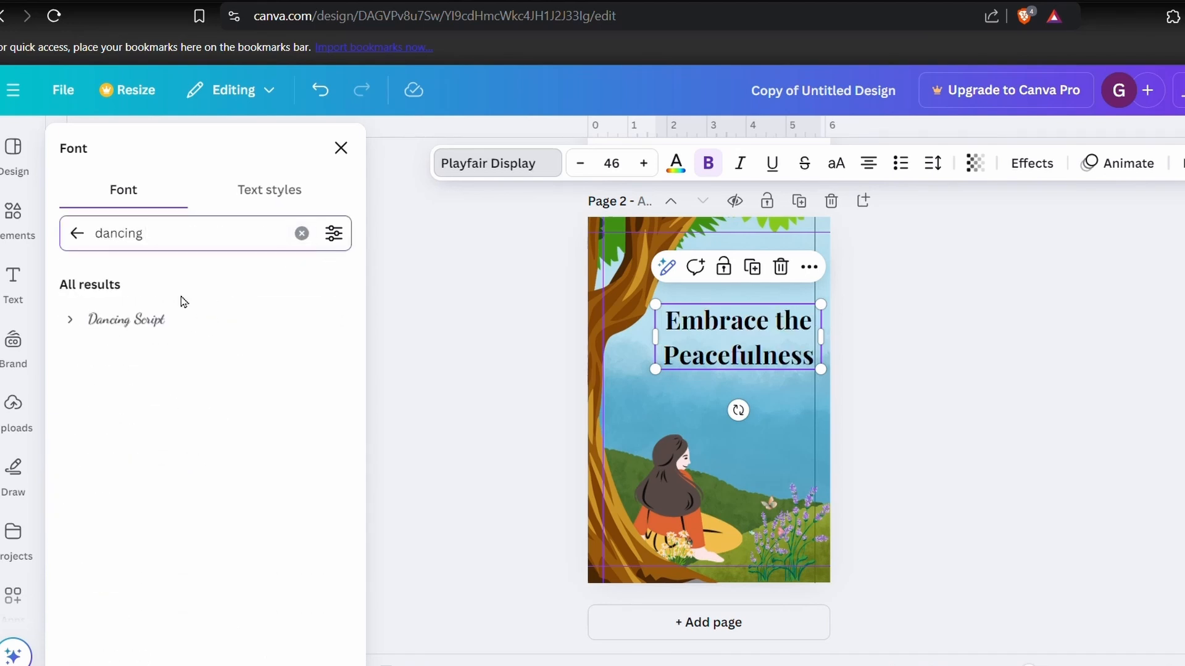
click(153, 316)
- Try the Aprila, Alice and The Seasons fonts on the heading
click(302, 235)
scroll(224, 405, down, 10)
click(134, 518)
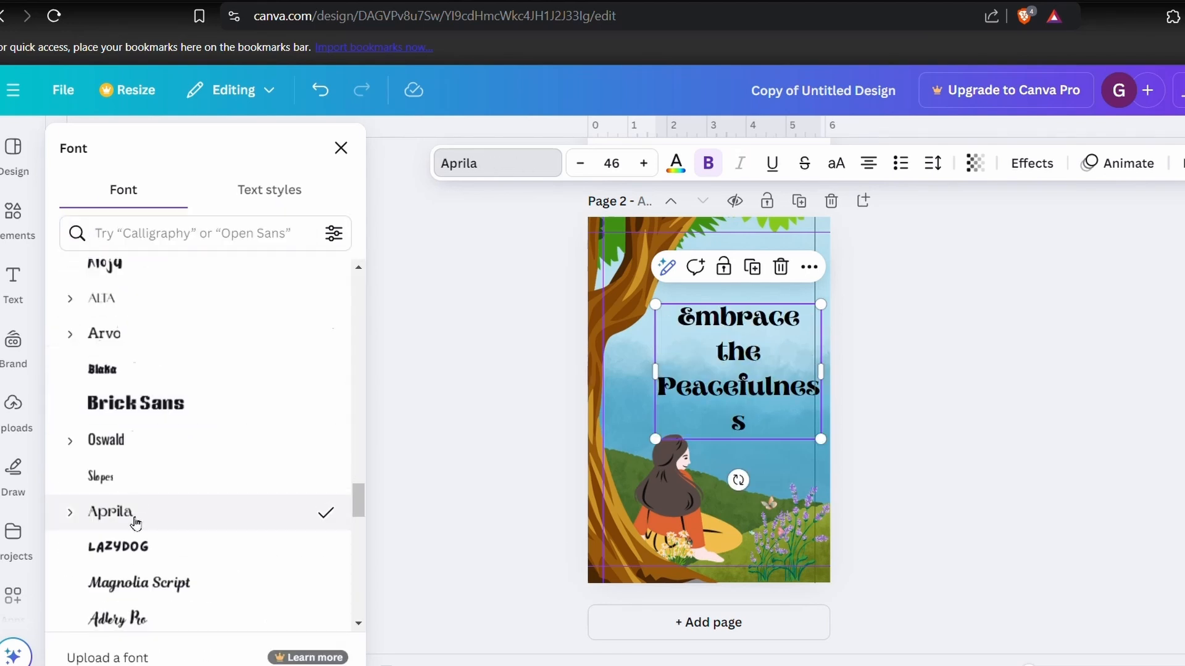
scroll(136, 512, down, 4)
click(138, 487)
scroll(160, 512, down, 15)
click(150, 377)
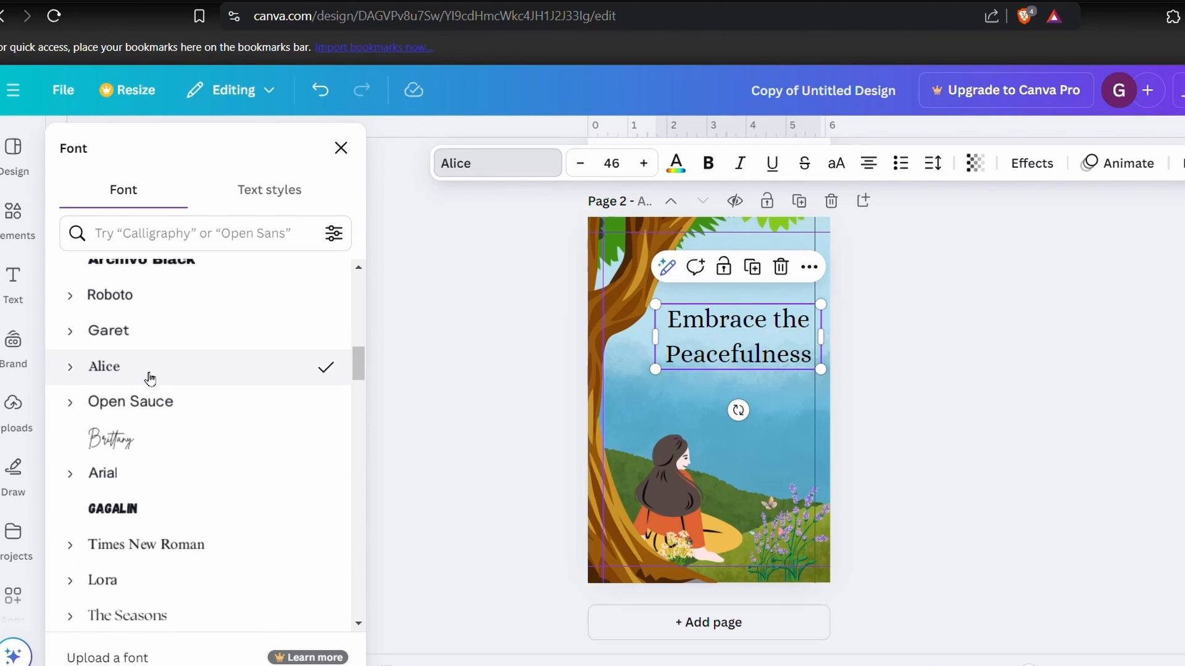
scroll(150, 377, down, 5)
click(127, 306)
- Set the heading's font to Playfair Display and move the heading slightly down and towards the tree
scroll(138, 348, down, 8)
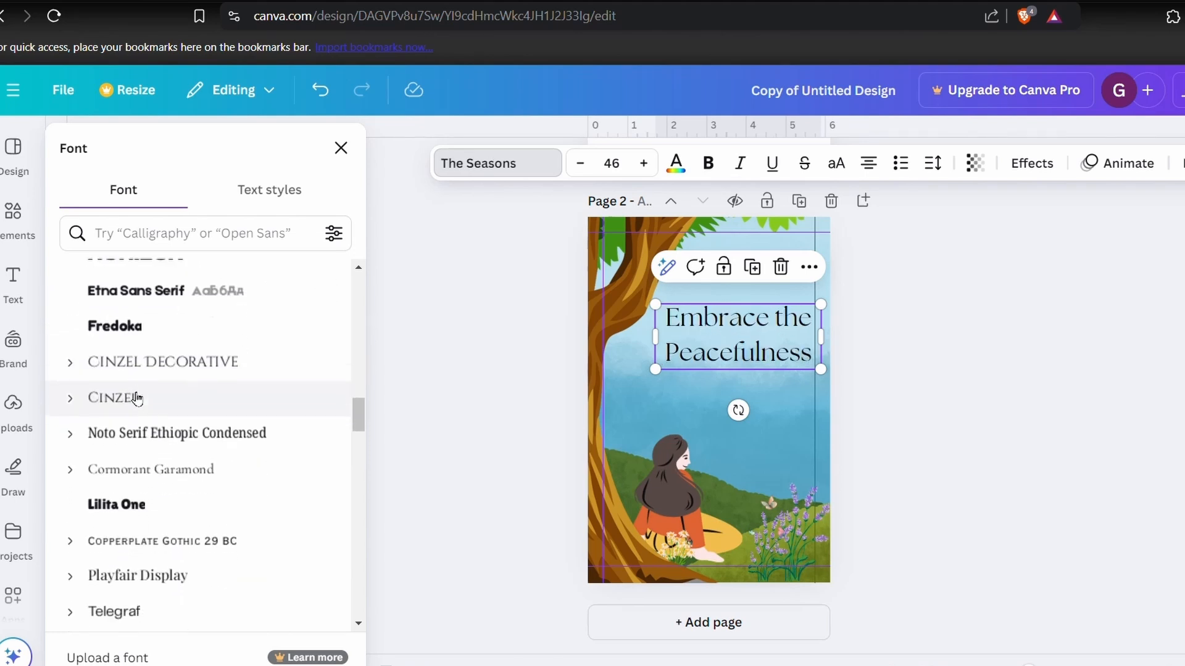
click(150, 385)
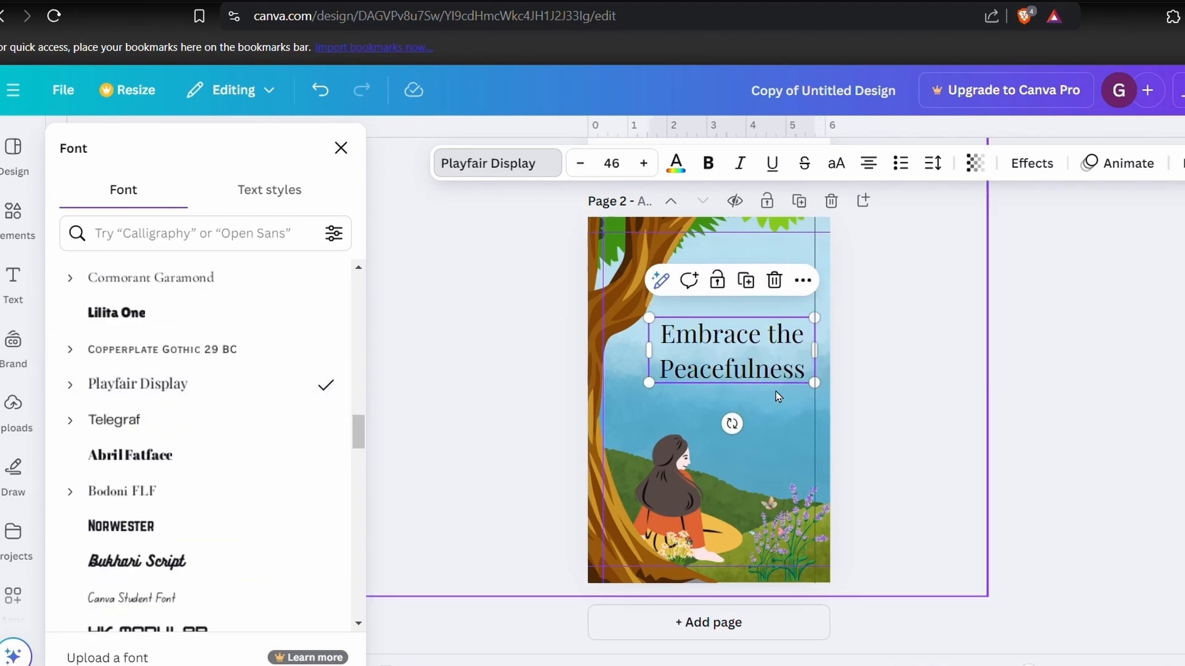
click(532, 402)
click(778, 416)
drag(742, 369, 733, 372)
click(264, 329)
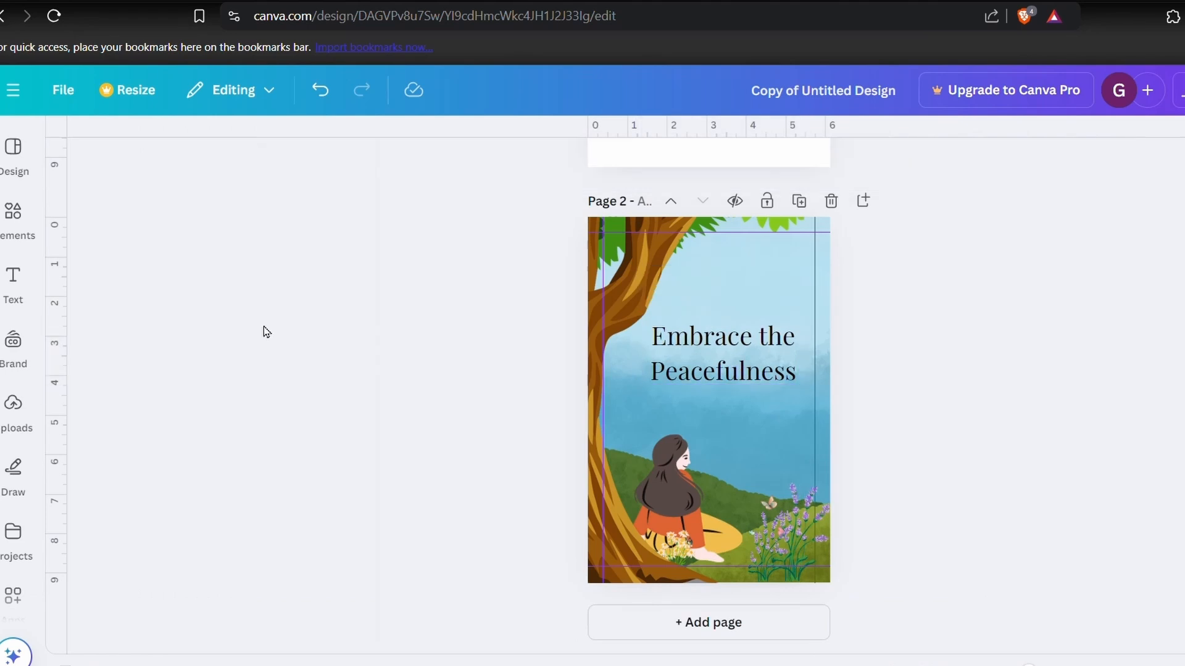
- Add the subtitle "A Mindful Journal for Inner Calm" in Cormorant Garamond and place it just below the heading
click(13, 280)
click(185, 514)
click(498, 163)
scroll(150, 431, down, 8)
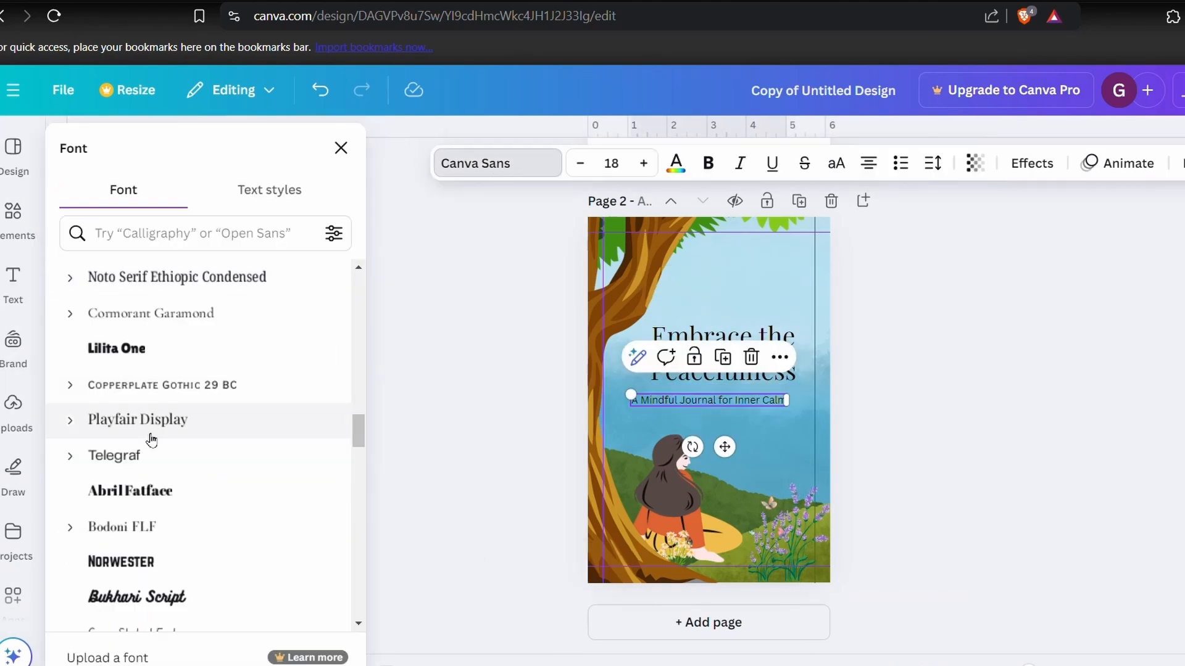
click(191, 316)
drag(731, 452, 750, 445)
click(341, 148)
click(493, 370)
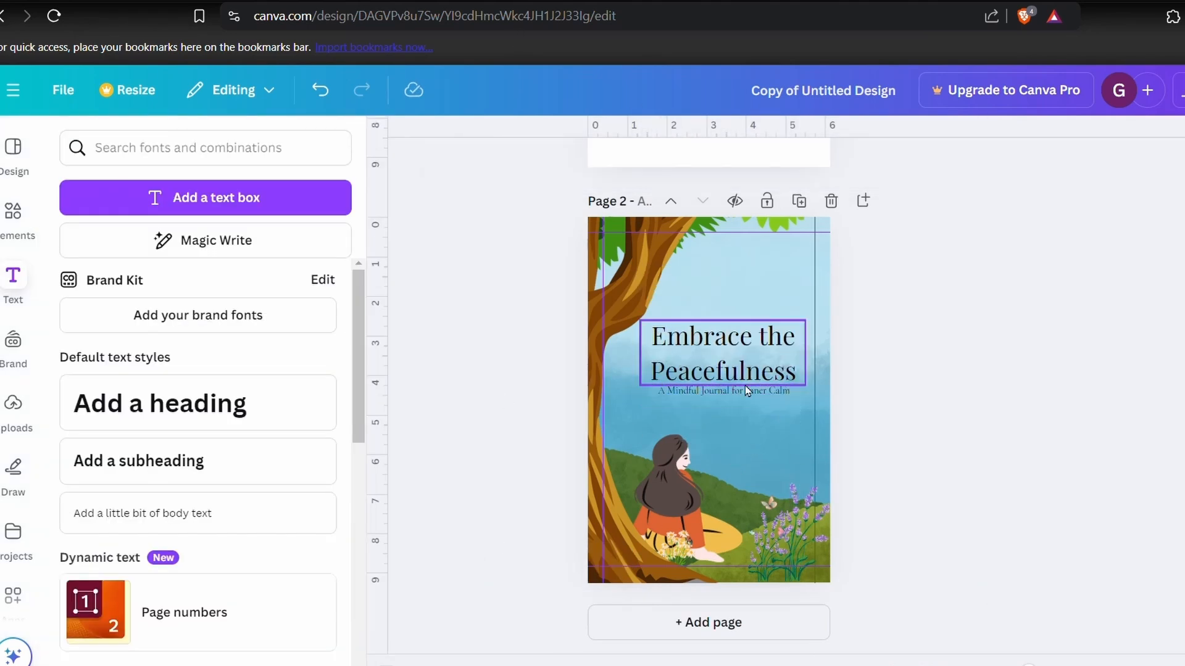
- Move the subtitle slightly closer to the heading and change the heading's wording to "Embrace The Peacefulness"
drag(745, 392, 745, 387)
click(973, 450)
drag(894, 518, 790, 457)
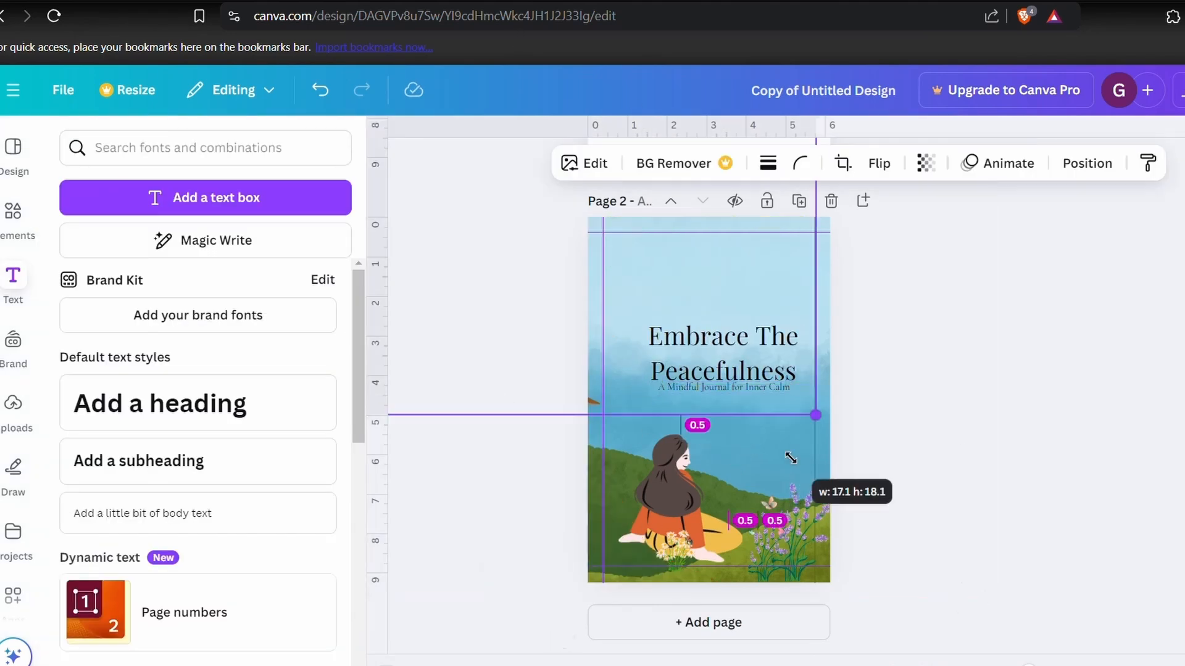
drag(630, 410, 976, 563)
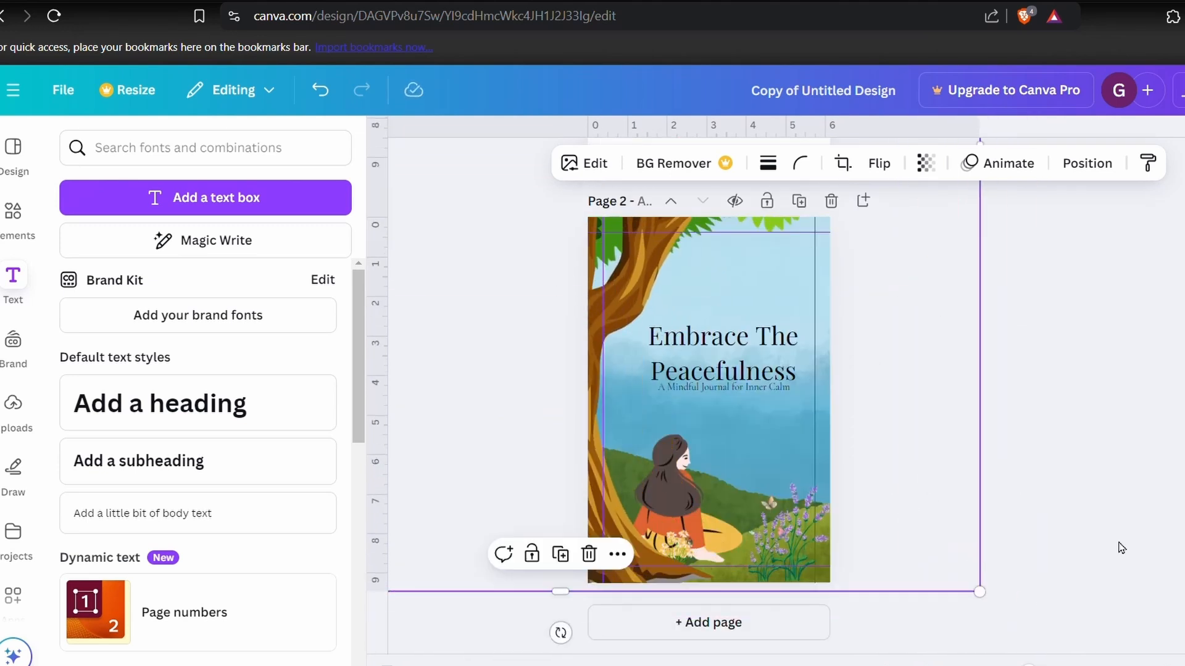
click(1121, 548)
- Select the girl and the white daisies from the layer list and nudge the girl down and the daisies to the right
click(748, 482)
click(1087, 163)
click(271, 586)
drag(685, 501, 685, 505)
click(272, 531)
drag(676, 547, 685, 547)
- Search the graphics for butterfly, add the orange butterfly at a small size and place it on the daisies by the girl
click(11, 222)
text(butter)
click(160, 230)
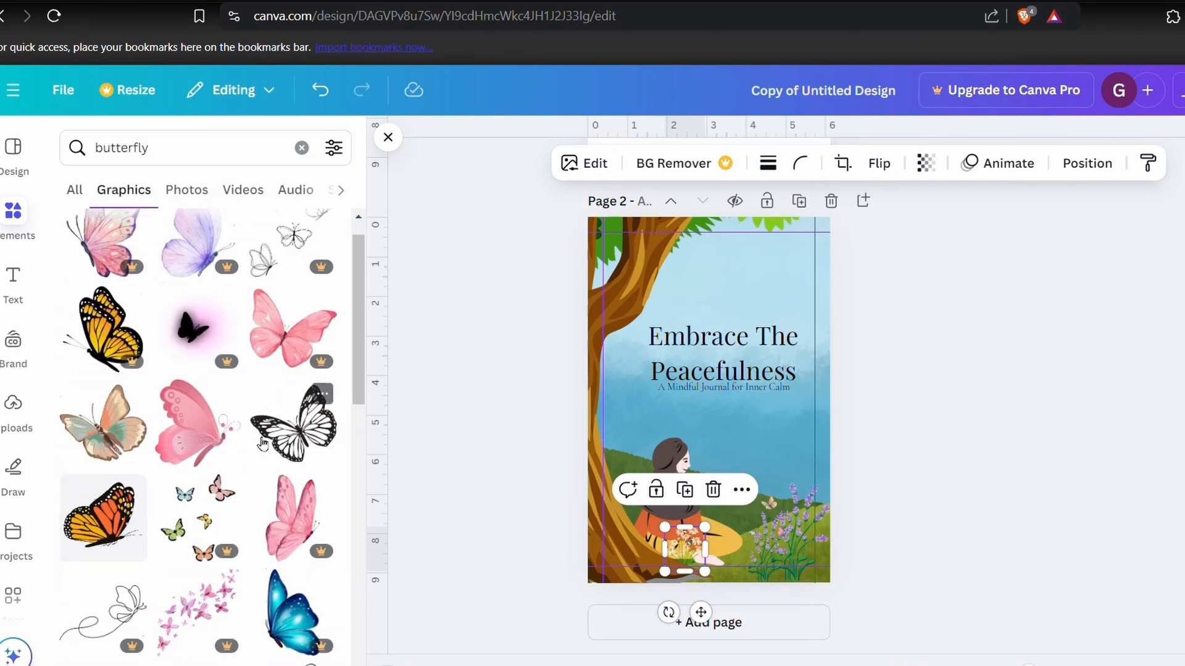
scroll(218, 273, down, 5)
click(217, 273)
drag(661, 369, 746, 424)
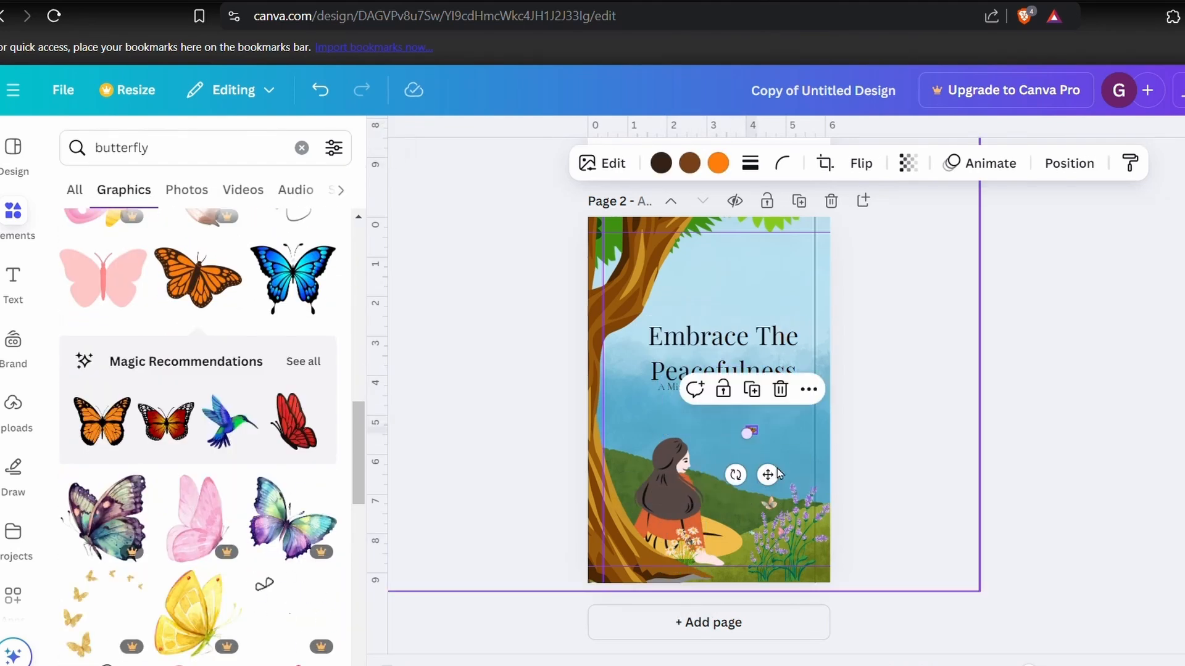
drag(769, 476, 753, 590)
- Add the red butterfly from the recommended graphics, shrink it and place it on the lavender
click(295, 422)
drag(807, 285, 625, 506)
drag(632, 559, 816, 561)
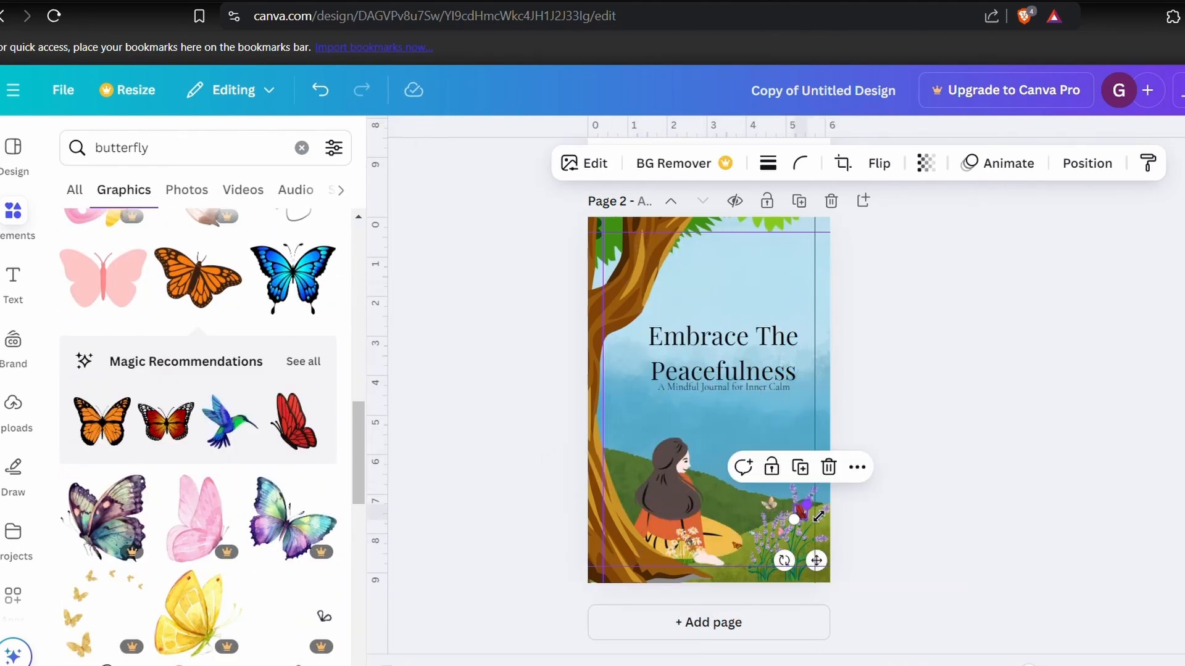
scroll(211, 548, down, 10)
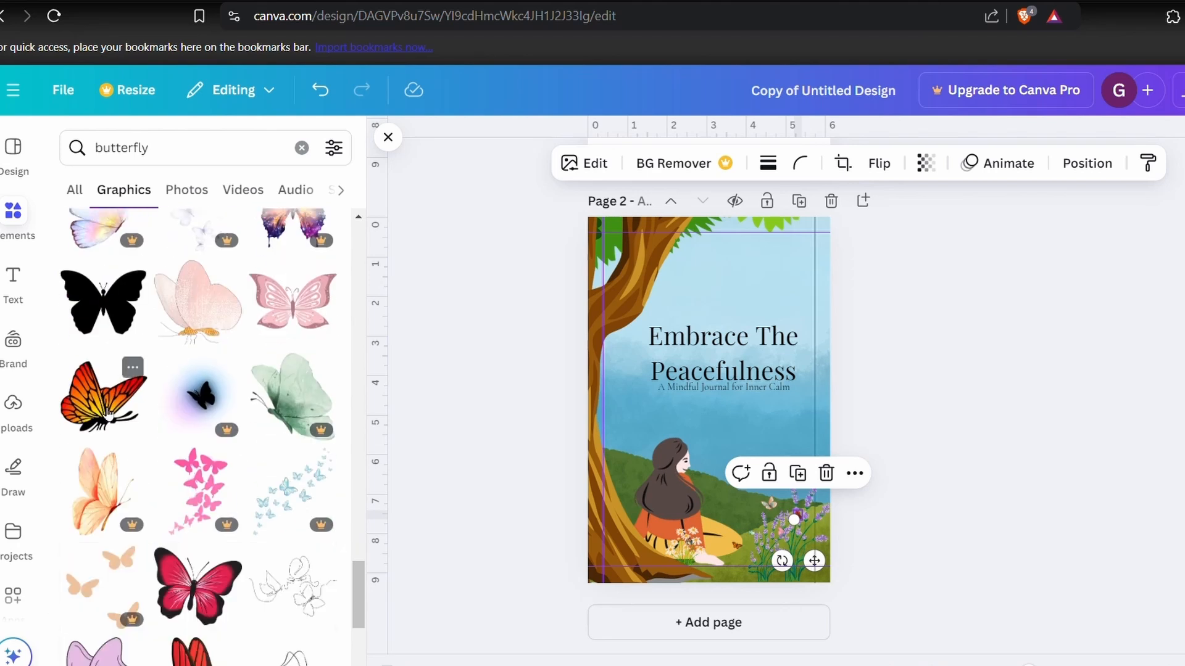
- Add a blue-green butterfly about 0.3 in wide beside the lavender and move the cream butterfly up and to the right
click(105, 395)
click(739, 324)
scroll(185, 432, down, 2)
click(165, 395)
drag(661, 350, 748, 440)
mouse_move(770, 490)
mouse_down()
mouse_move(799, 524)
mouse_move(771, 470)
mouse_up()
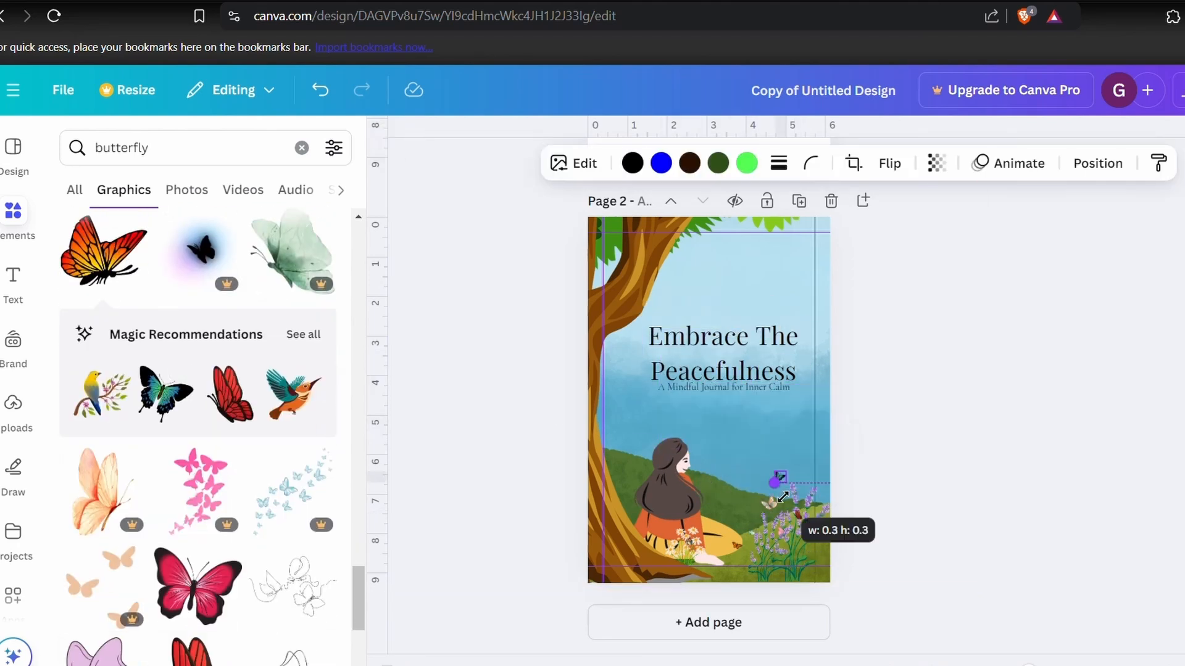
drag(1028, 665, 1057, 665)
click(1018, 464)
drag(827, 426, 872, 382)
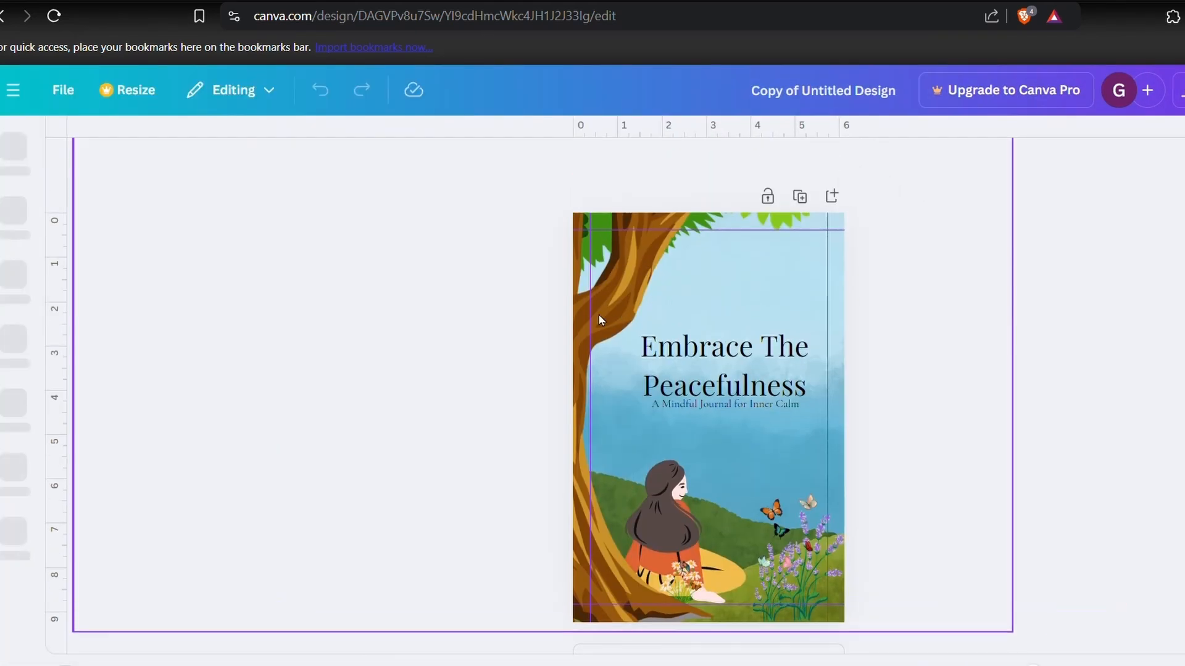
- Remove the brown-trunked tree from the cover and search the graphics for tree
drag(598, 316, 290, 439)
click(14, 216)
text(tree)
key(Return)
click(125, 190)
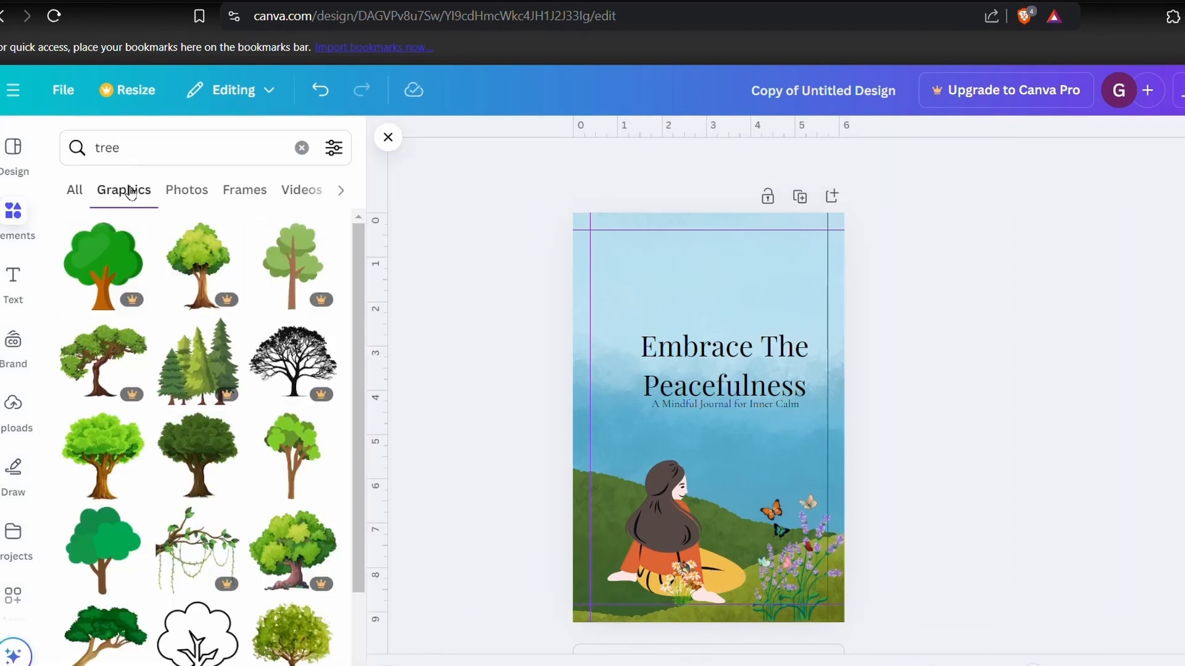
- Add the dark green tree graphic, enlarge it and position it along the cover's left edge behind the girl
click(115, 487)
click(738, 321)
click(179, 477)
drag(709, 423, 574, 282)
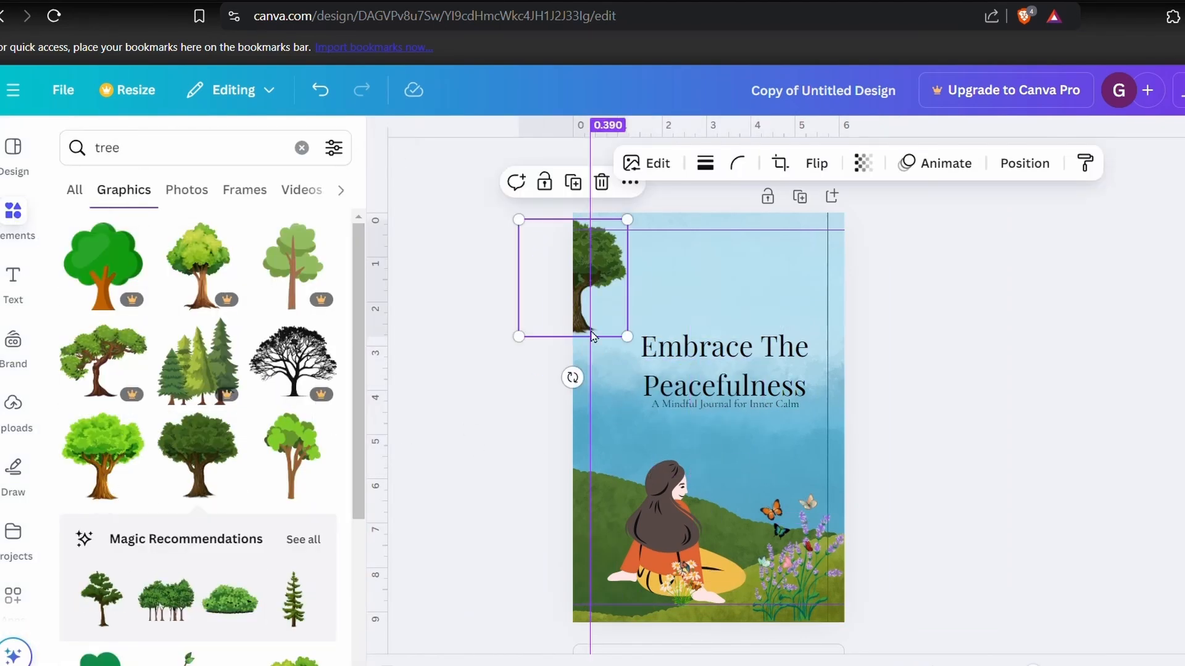
drag(629, 336, 856, 583)
drag(646, 577, 534, 515)
click(975, 529)
drag(645, 284, 644, 283)
- Move the heading and subtitle together slightly down and send them to the back of the layer order
click(1029, 385)
drag(791, 370, 792, 398)
click(807, 319)
mouse_move(878, 556)
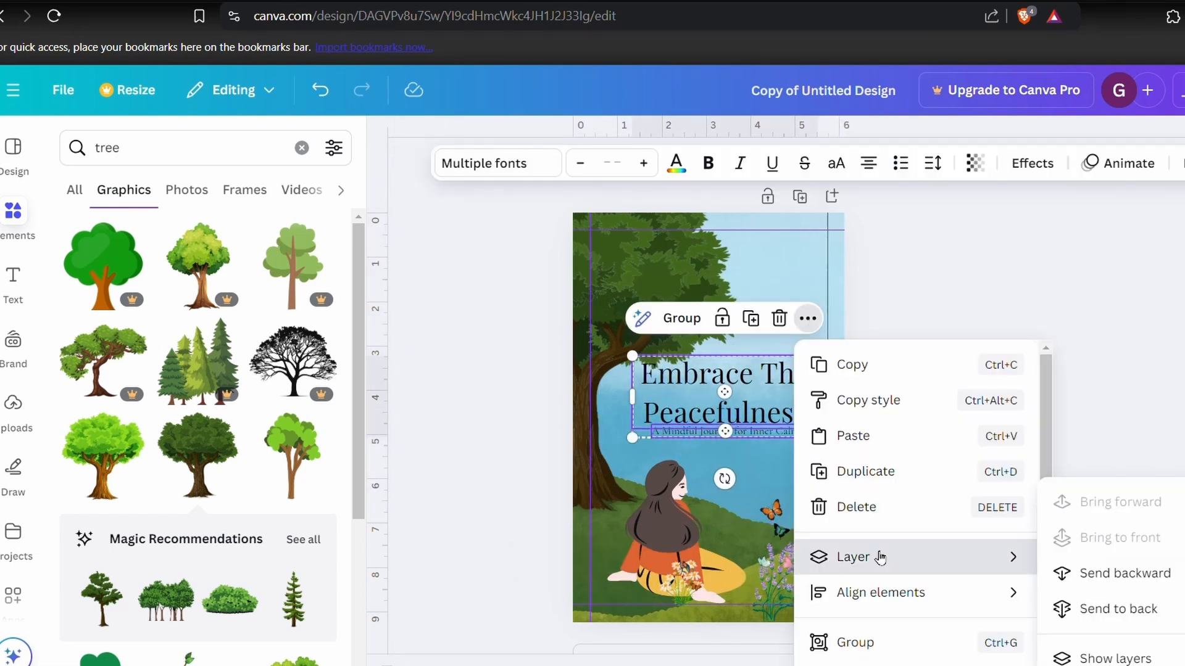
click(1091, 618)
click(1156, 363)
- Shrink the multicoloured butterfly on the daisies to about 0.3 by 0.2 in
drag(1033, 664, 1043, 651)
scroll(989, 513, down, 3)
scroll(989, 513, down, 1)
scroll(989, 514, up, 1)
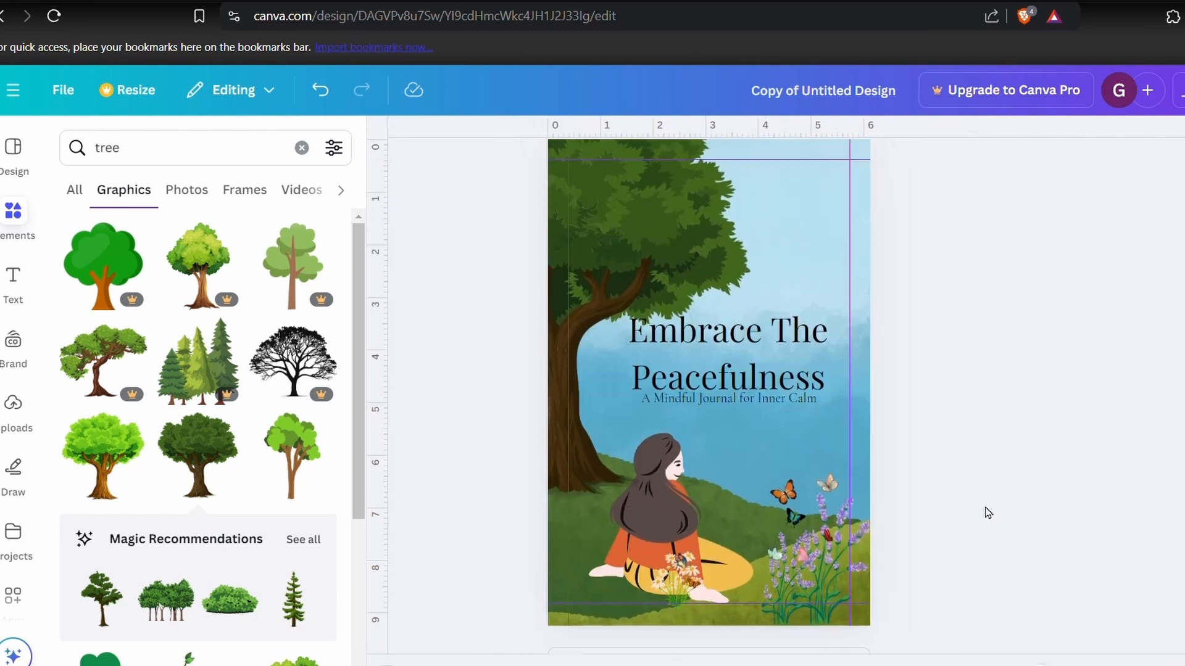
scroll(1117, 491, up, 3)
scroll(1118, 491, down, 3)
click(656, 510)
click(656, 424)
drag(661, 517, 600, 521)
click(683, 513)
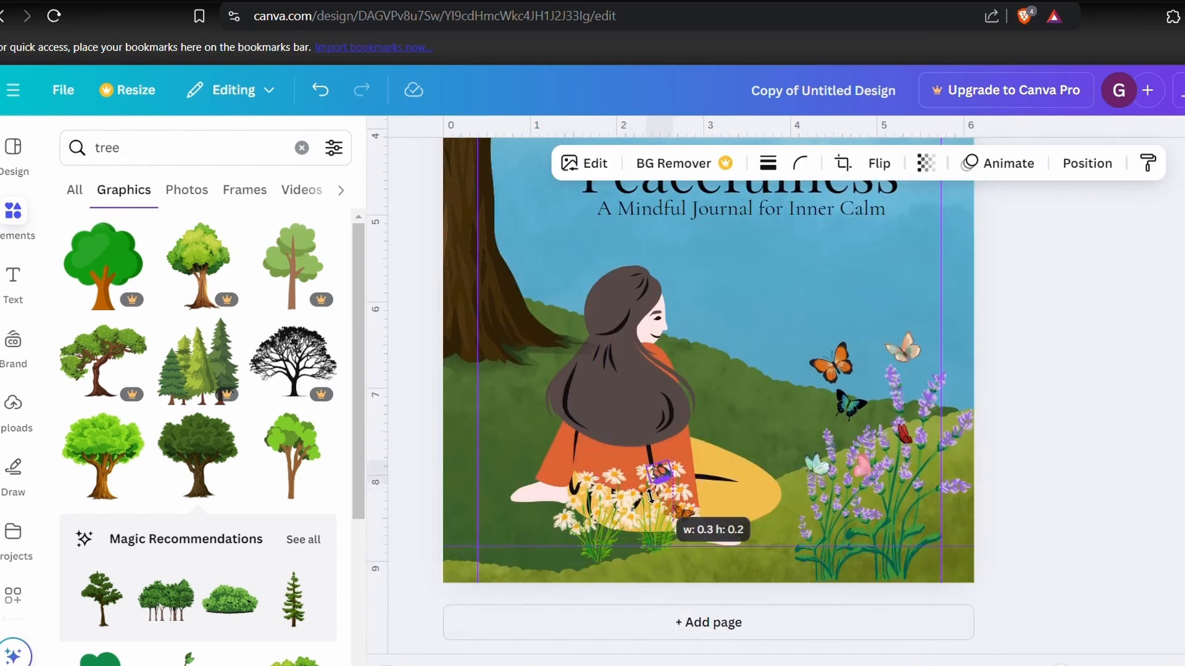
click(661, 475)
drag(697, 534, 670, 505)
- Move the multicoloured butterfly to the left edge of the daisies beside the girl
scroll(669, 505, up, 3)
drag(826, 576, 809, 574)
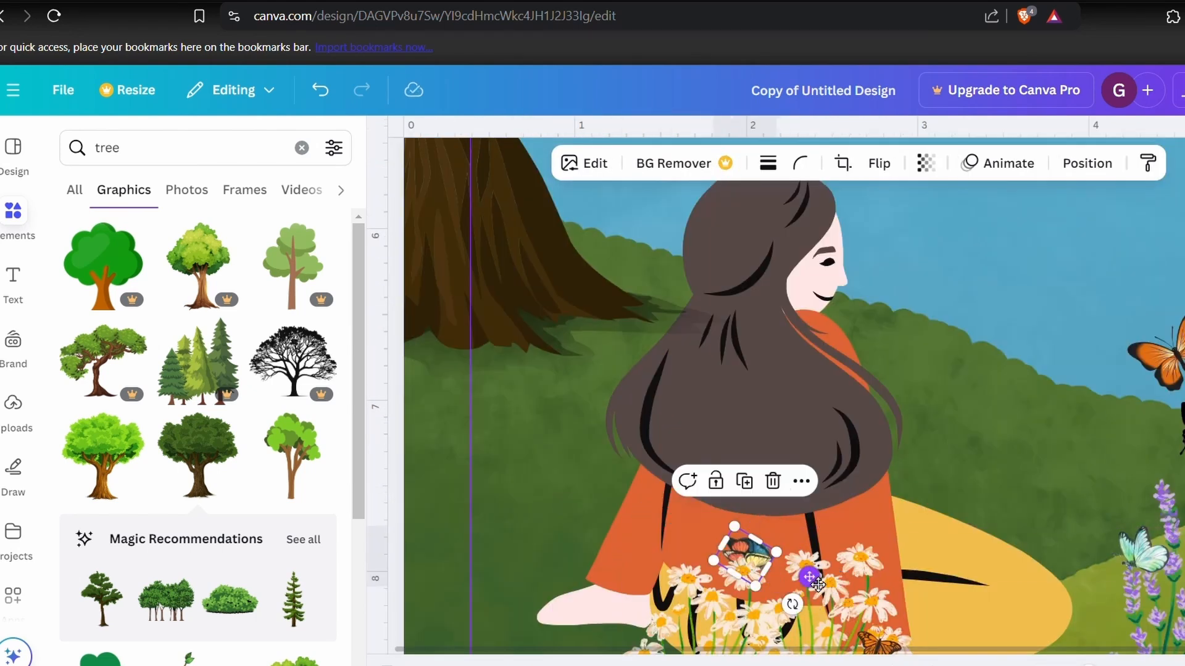
click(1119, 443)
scroll(1119, 443, down, 1)
scroll(1119, 444, down, 2)
drag(746, 360, 649, 441)
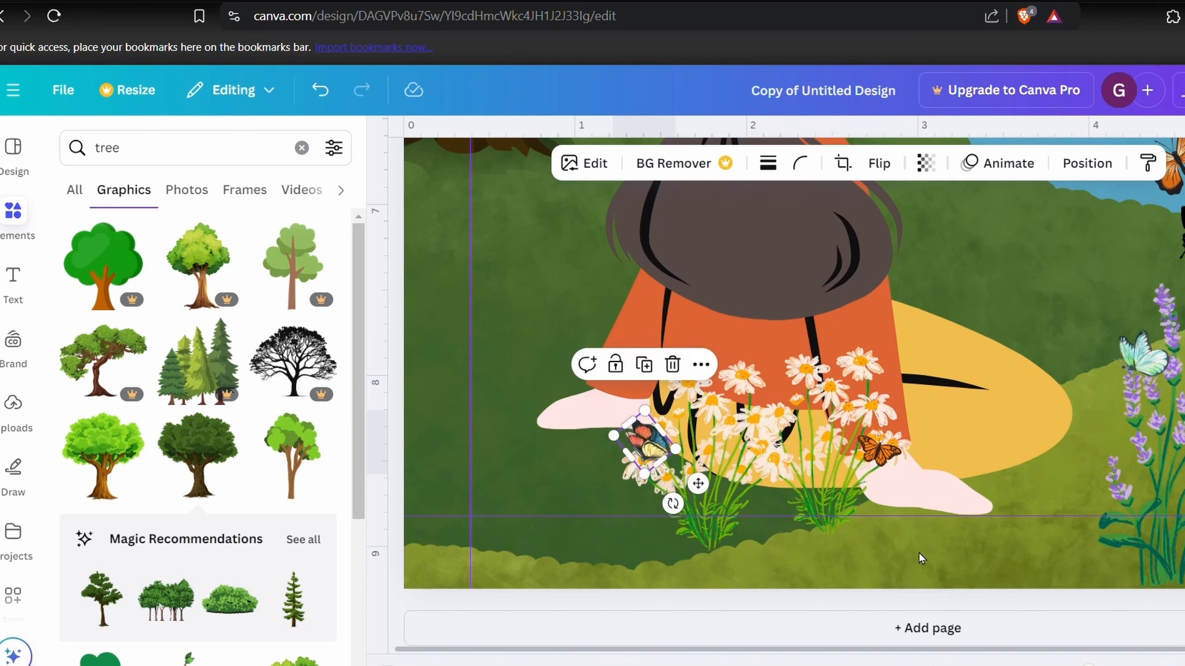
scroll(919, 552, down, 5)
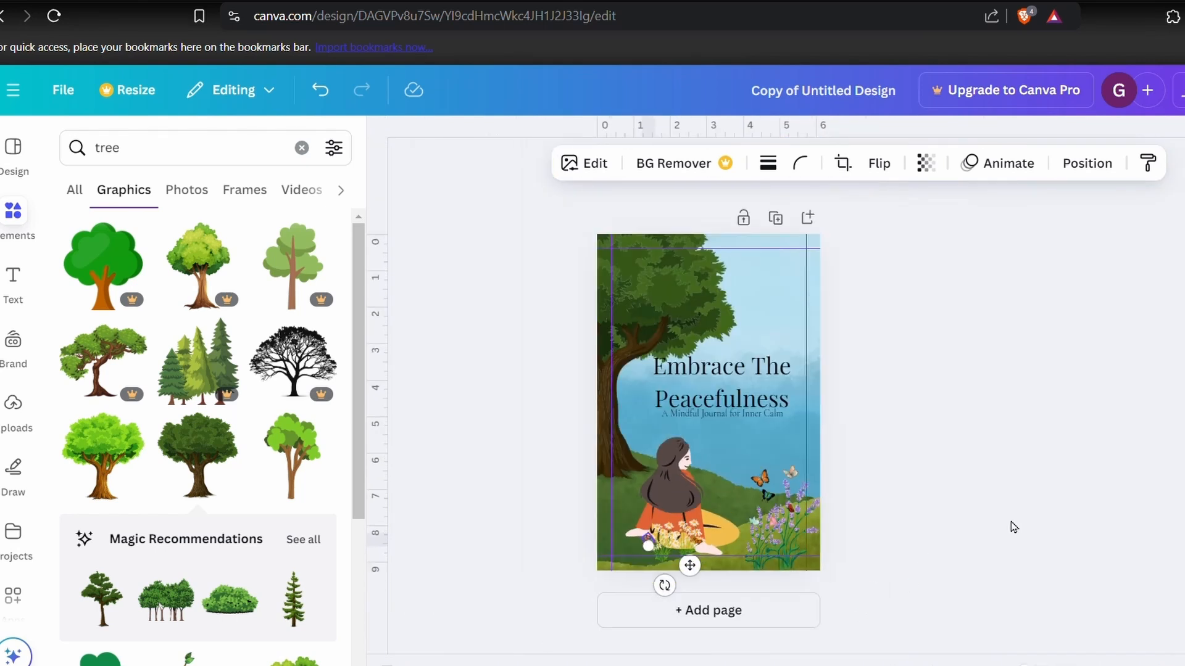
click(1014, 526)
- Move the subtitle slightly down and reduce the font size of both the heading and the subtitle by one step
click(759, 415)
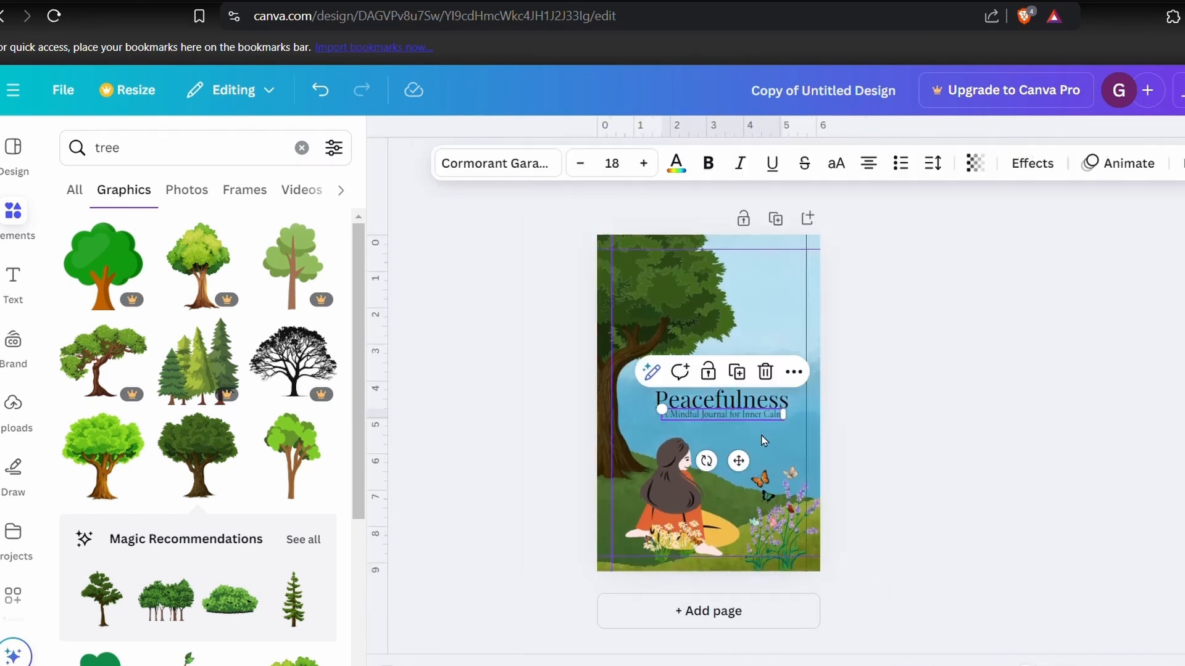
shift+click(786, 396)
drag(786, 397, 787, 405)
click(899, 398)
click(759, 377)
click(576, 163)
click(899, 398)
click(740, 422)
click(576, 164)
click(1046, 562)
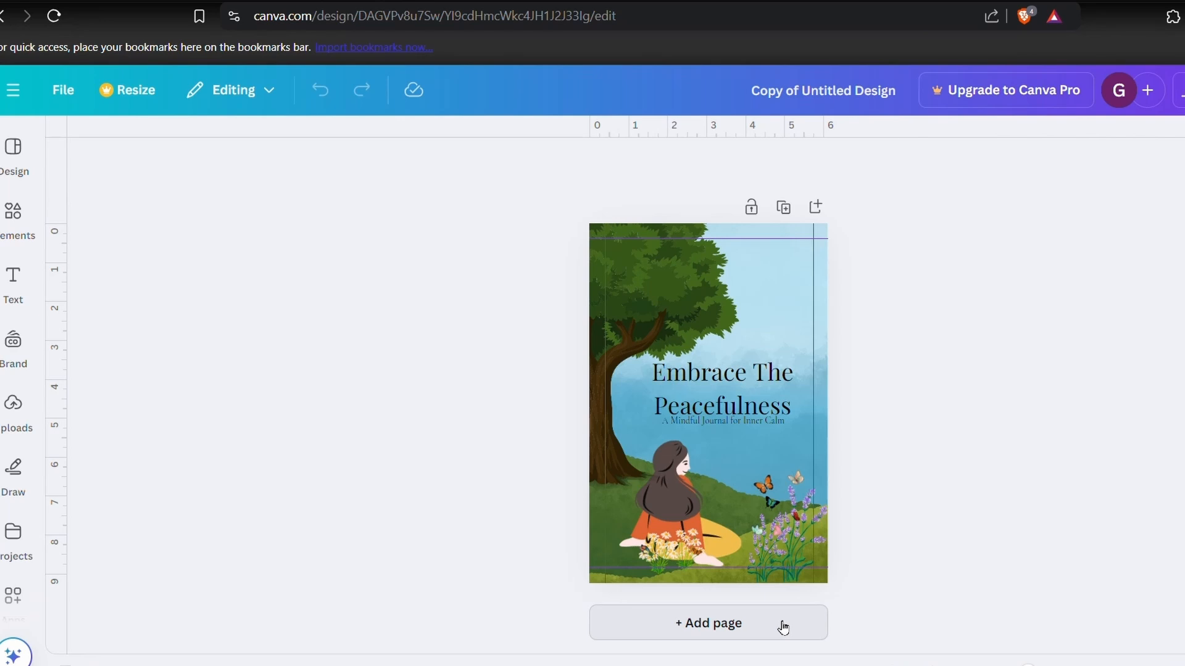
- Add a second page and fill its background with the last light blue swatch from the landscape image's photo colors
click(782, 627)
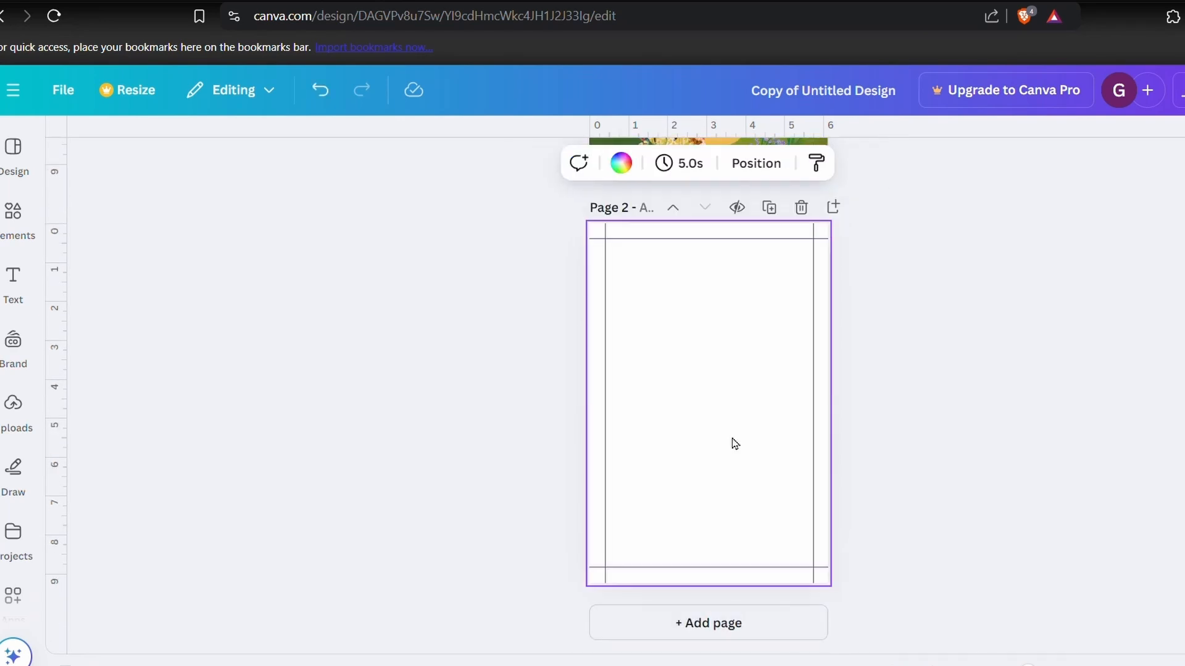
click(621, 163)
click(318, 278)
click(315, 550)
click(176, 211)
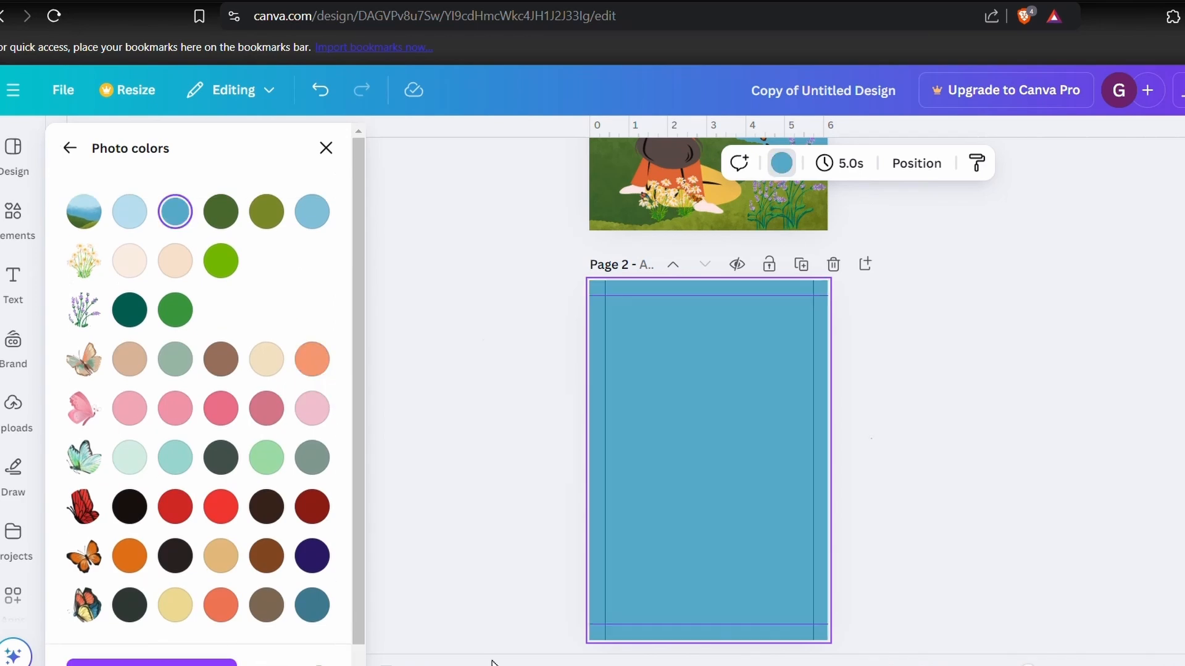
click(312, 211)
click(266, 211)
click(312, 216)
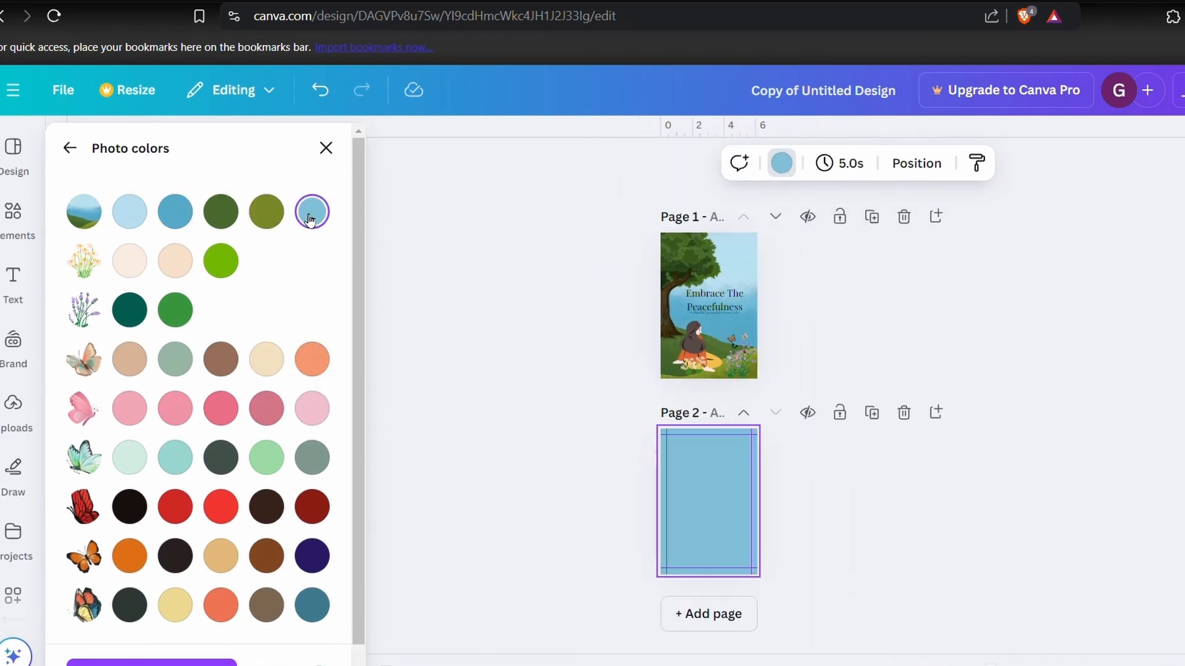
- Try covering the second page with the recently used landscape image, enlarged beyond the page edges
click(69, 148)
scroll(785, 503, up, 5)
click(13, 213)
click(95, 294)
drag(709, 333, 709, 244)
drag(708, 534, 708, 665)
drag(809, 469, 872, 472)
drag(608, 469, 561, 469)
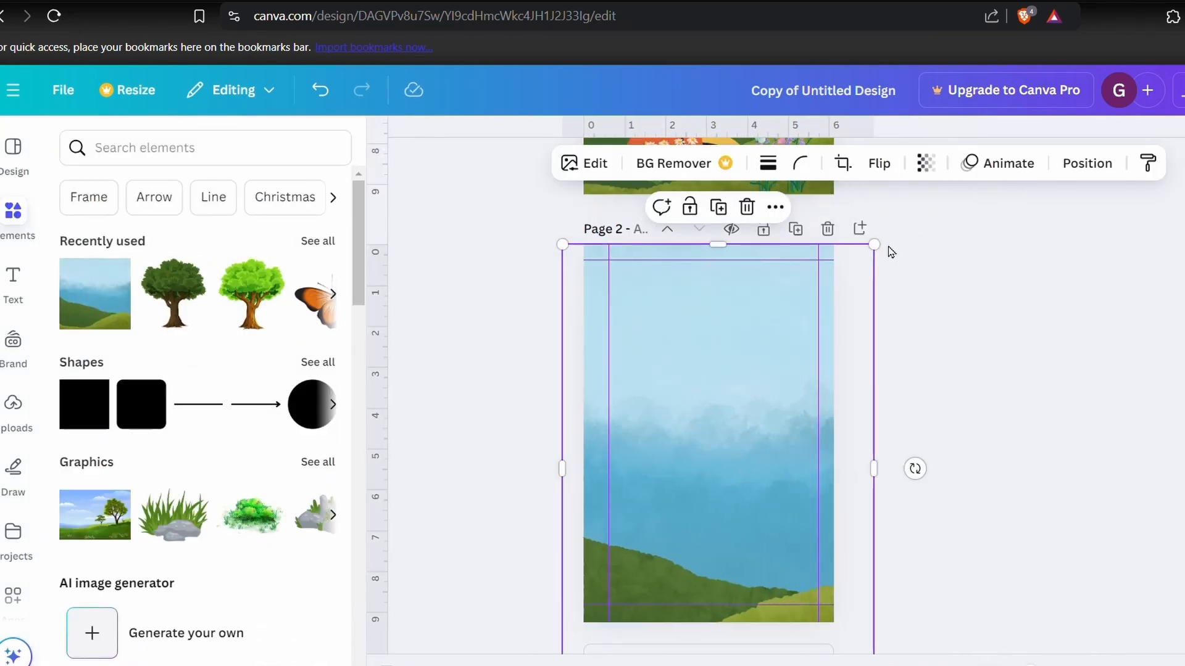
drag(873, 245, 944, 149)
drag(796, 272, 748, 378)
- Delete the landscape image from the second page
click(1092, 414)
scroll(1092, 413, down, 5)
scroll(719, 457, up, 2)
click(719, 456)
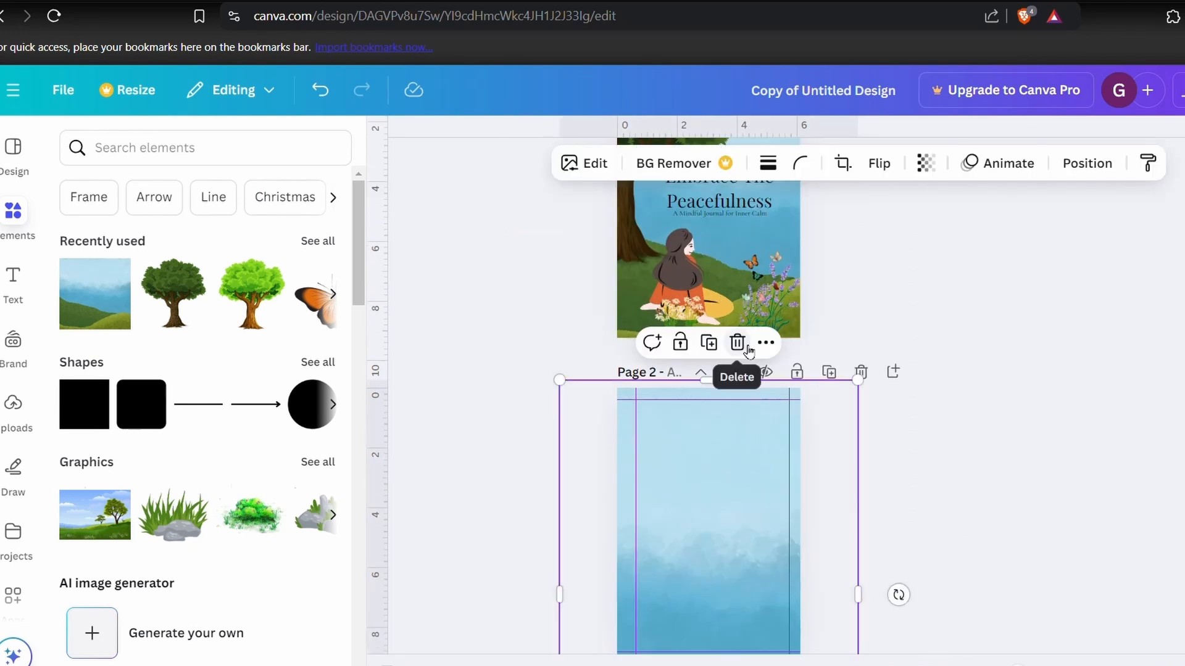
click(742, 344)
- Add the recently used blue-green butterfly and the lavender to the second page and scale them down
click(318, 242)
click(198, 317)
drag(724, 492, 726, 371)
scroll(726, 382, up, 3)
drag(788, 318, 743, 551)
scroll(746, 549, down, 2)
drag(766, 379, 734, 436)
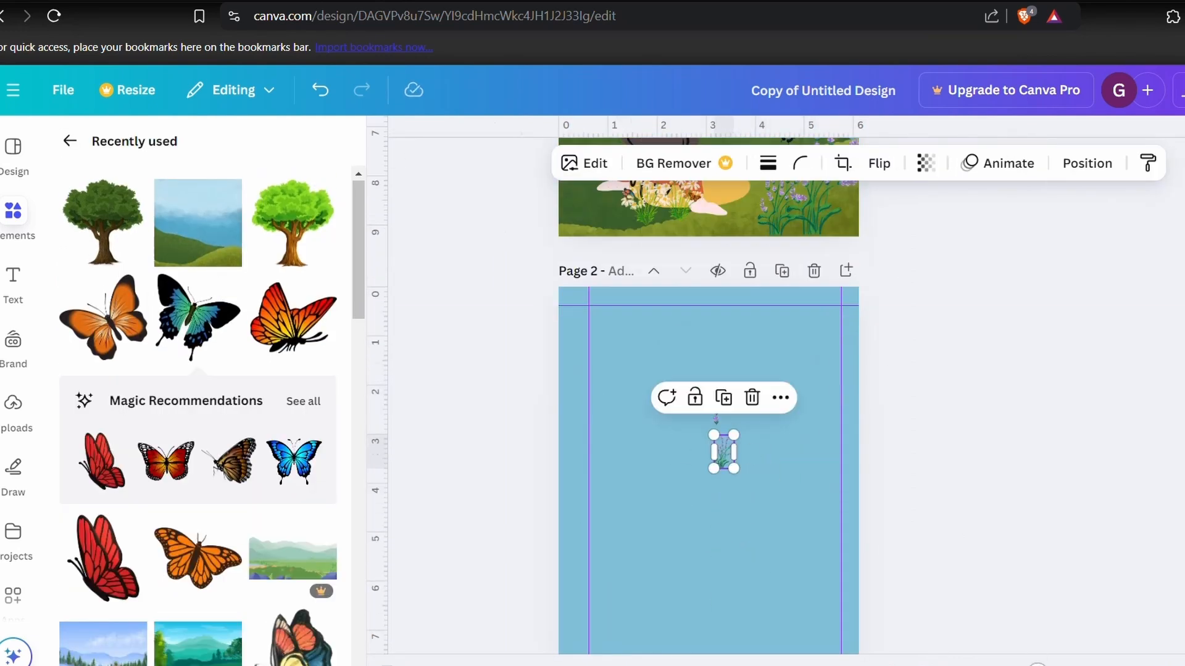
- Position the blue-green butterfly on the upper blossoms of the lavender on the second page
scroll(734, 444, up, 5)
click(825, 266)
key(Delete)
drag(815, 317, 765, 331)
drag(856, 473, 764, 331)
click(766, 335)
drag(766, 375, 812, 359)
click(850, 258)
- Select the lavender and butterfly together and adjust their size on the second page
click(1179, 534)
click(862, 418)
scroll(862, 417, down, 5)
scroll(858, 418, up, 5)
drag(736, 342, 867, 313)
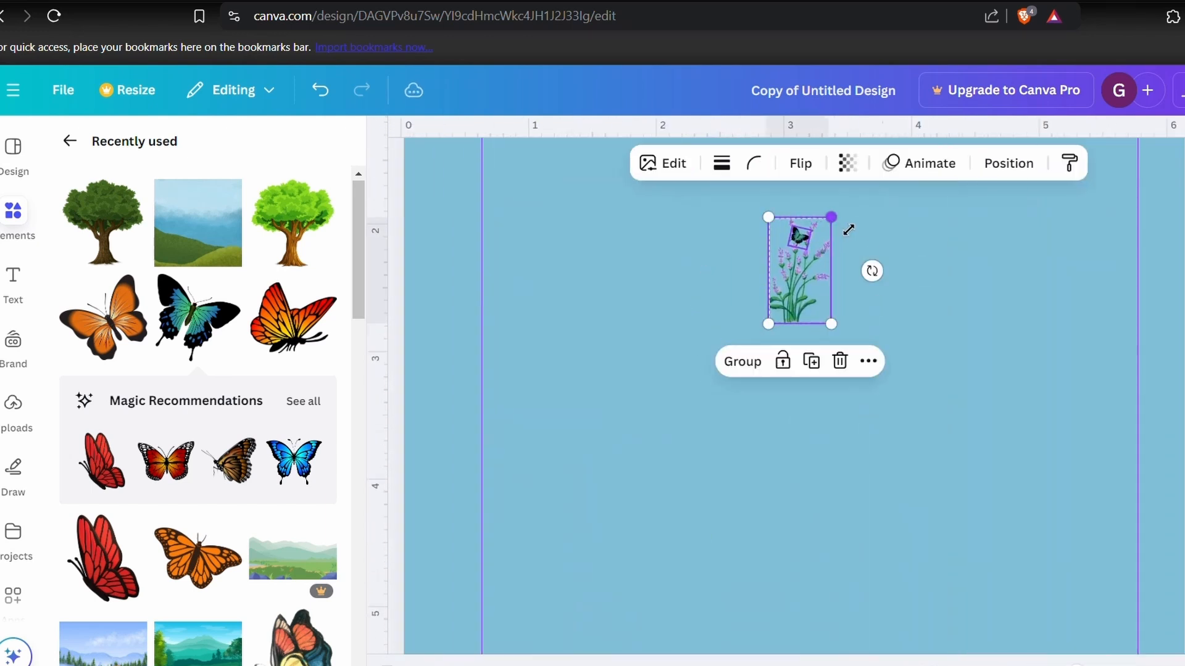
scroll(986, 483, down, 5)
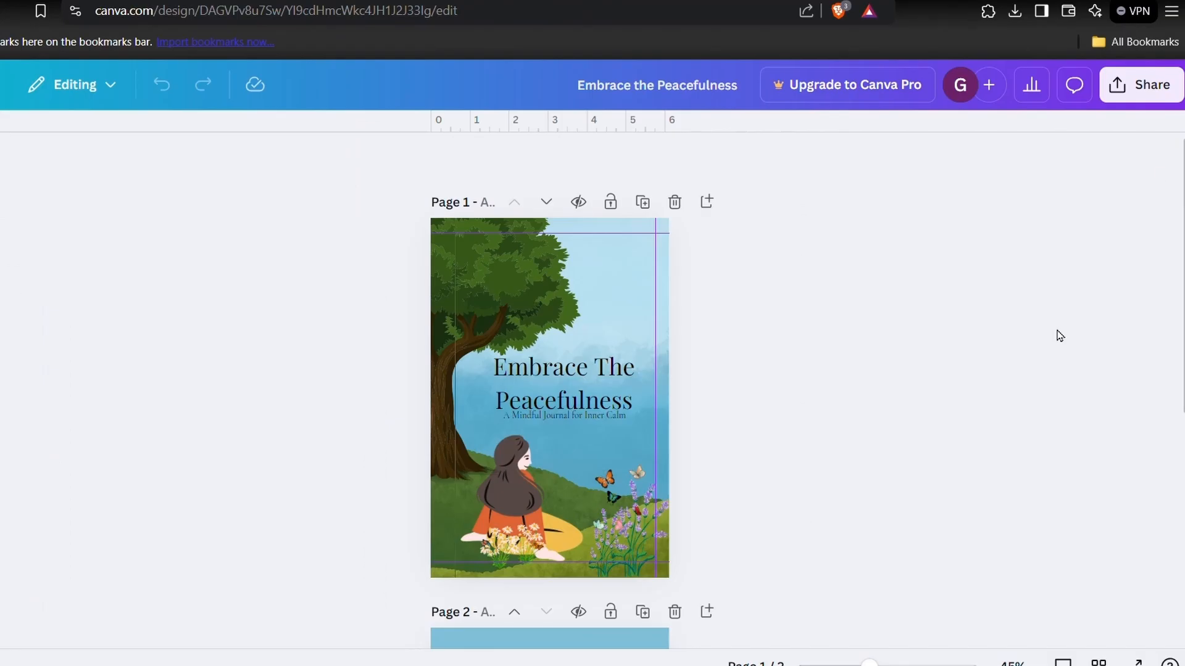
- Download only page 1 of the design as a PNG
click(1140, 85)
click(865, 446)
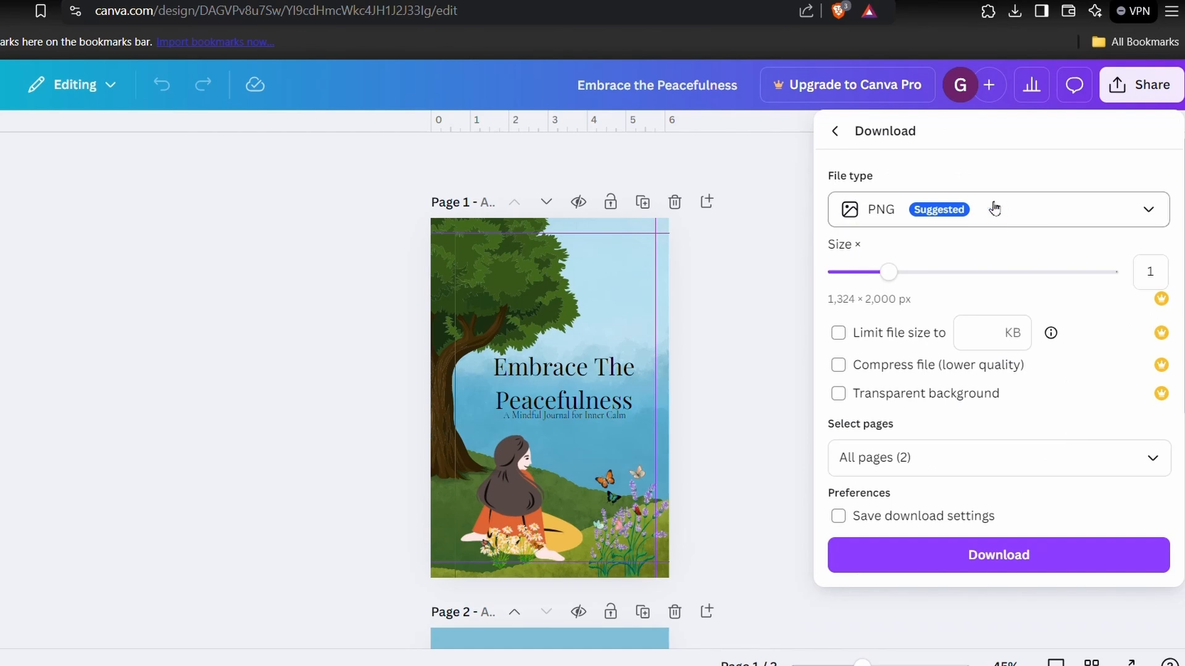
click(1153, 457)
click(1153, 236)
click(1153, 286)
click(994, 400)
click(993, 568)
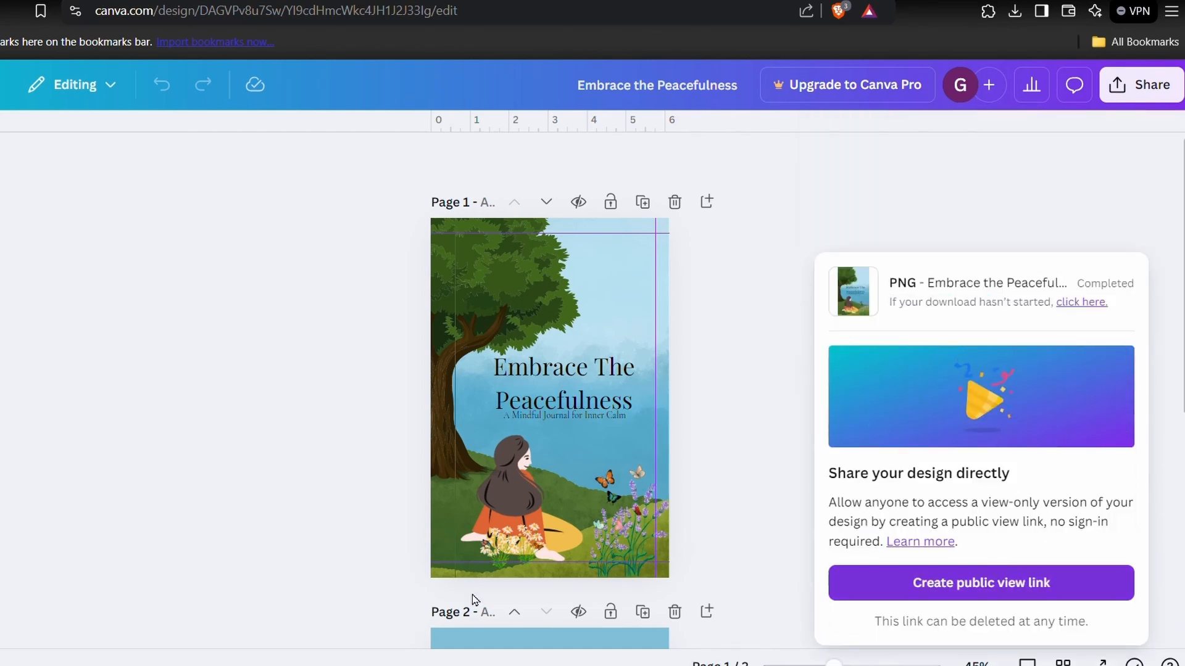
- Download only page 2 of the design as a PNG
click(1141, 84)
click(866, 451)
click(845, 458)
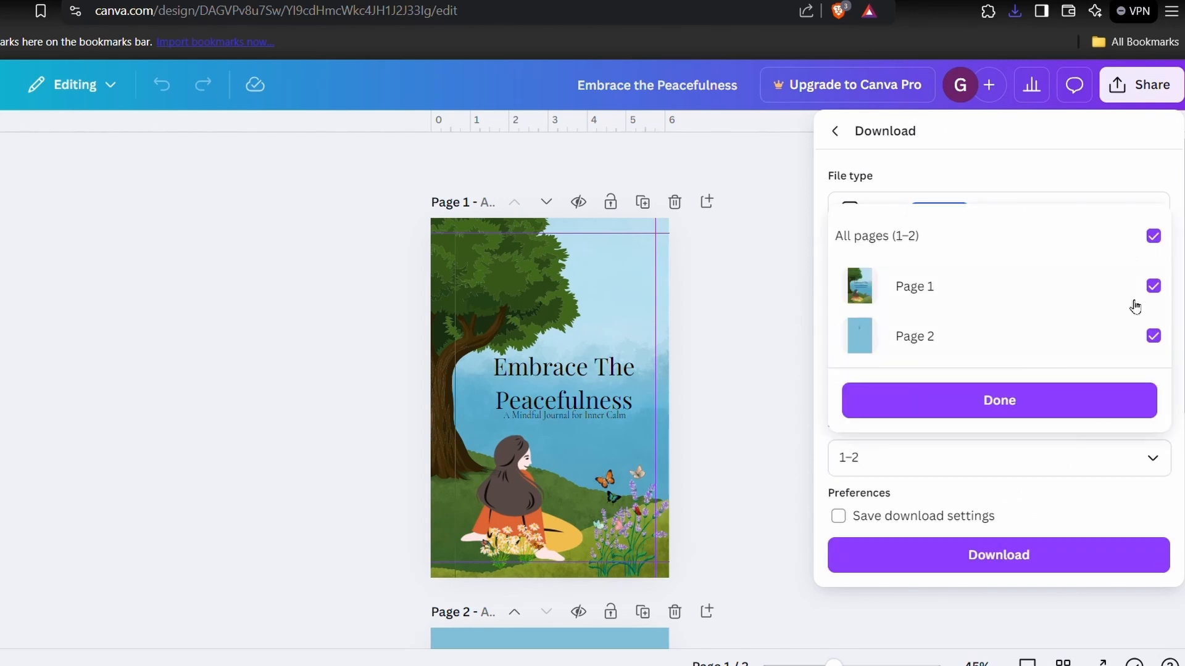
click(1152, 236)
click(1152, 336)
click(1042, 401)
click(997, 555)
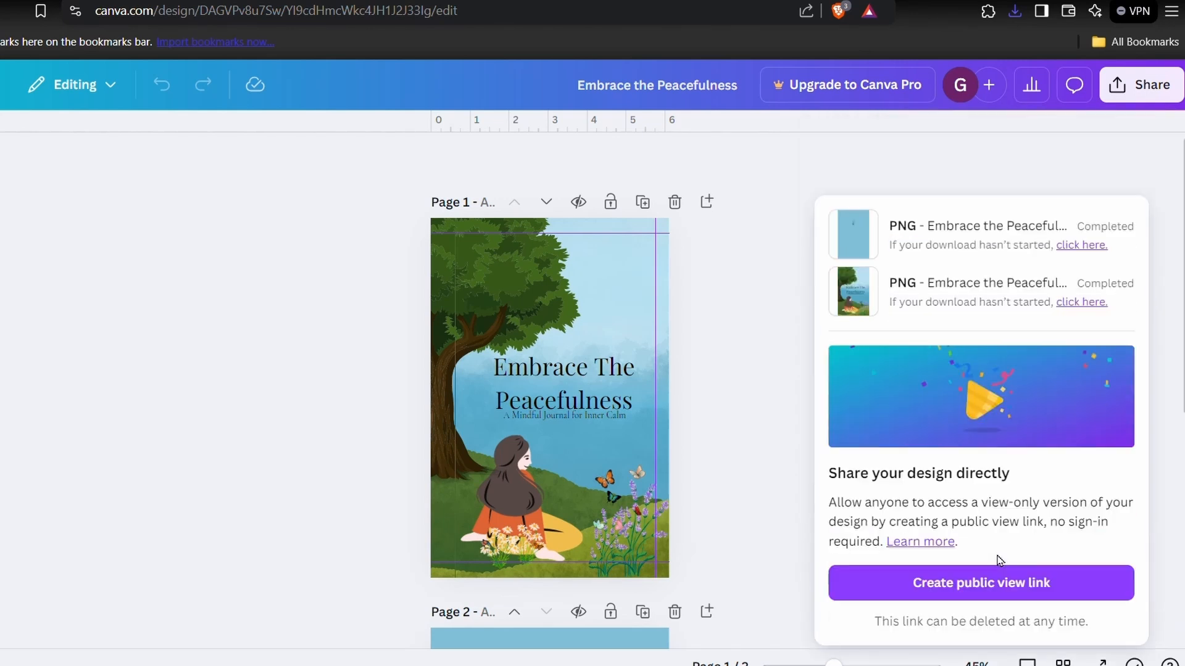
- Open a new browser tab, search for "amazon cover calculator" and open the KDP cover calculator page
key(ctrl+t)
text(amaz)
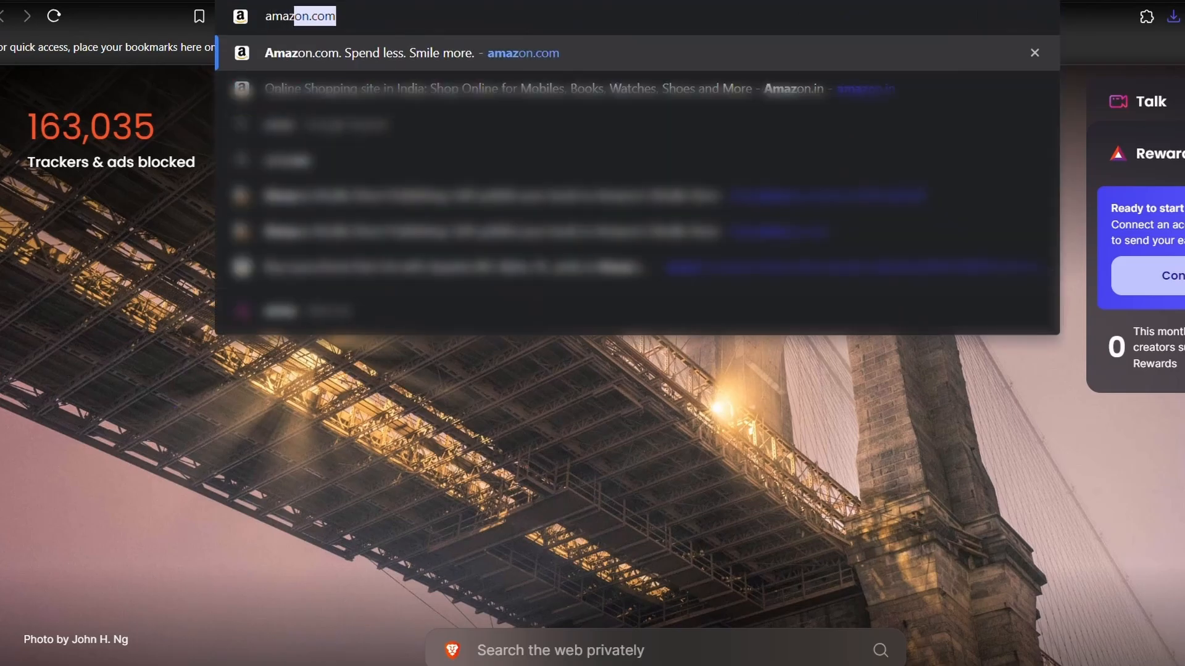
text(on cover c)
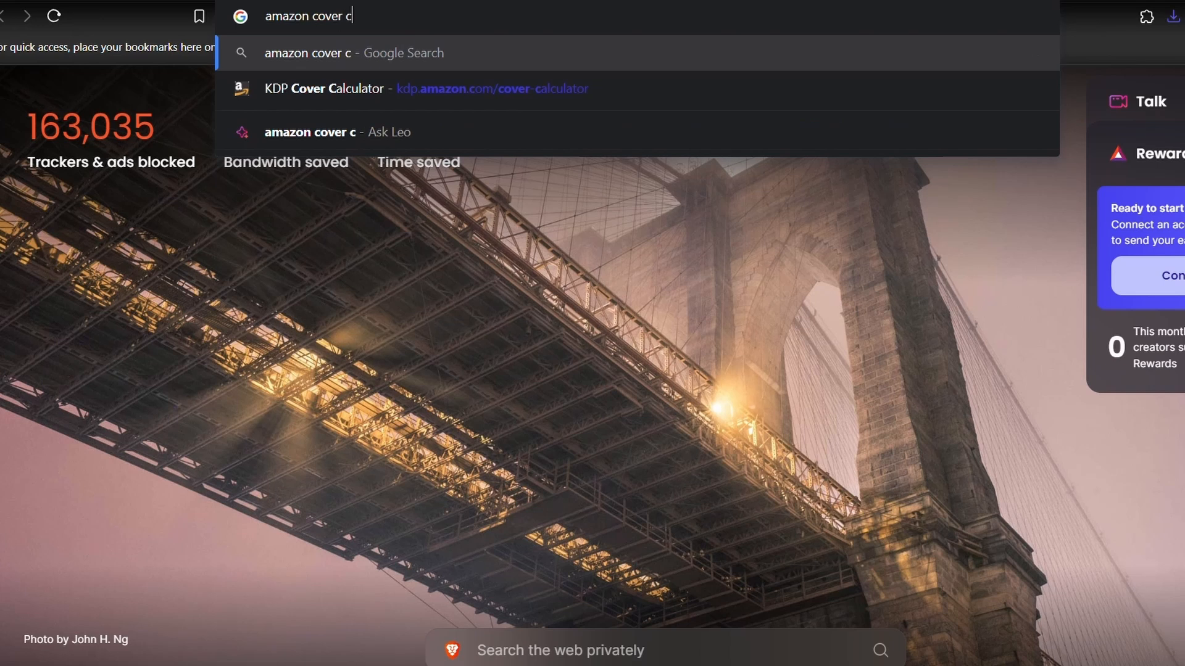
text(alculator)
key(Return)
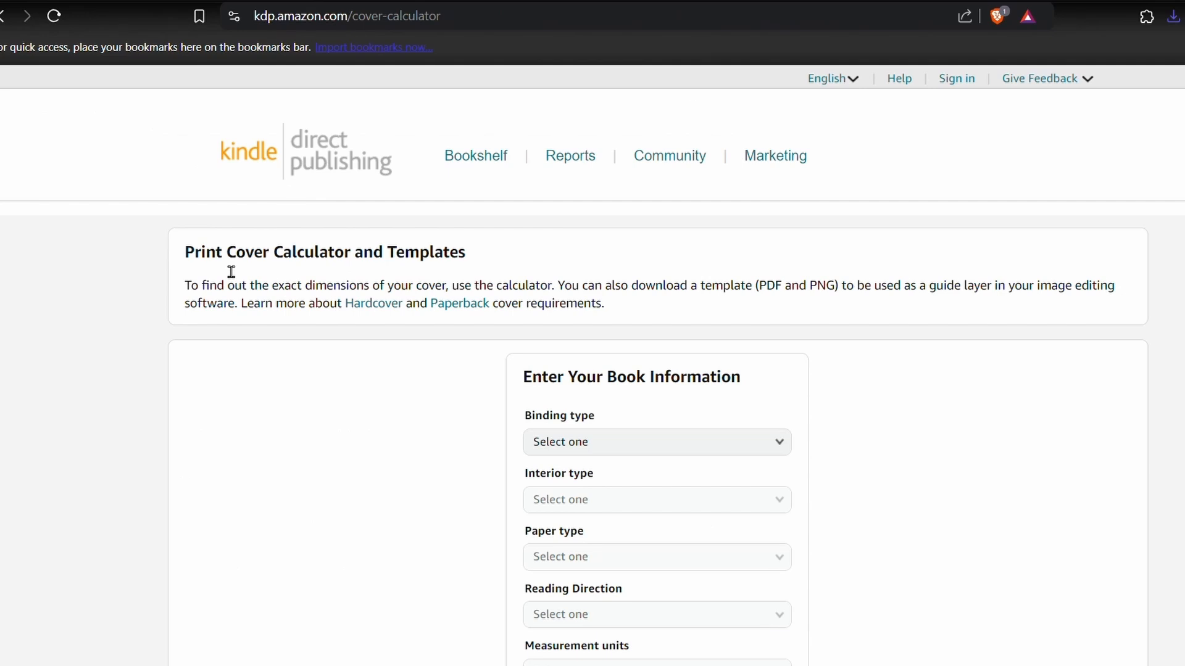
- Set the book's binding type to Paperback, interior type to Black & white and paper type to White paper
scroll(637, 492, down, 3)
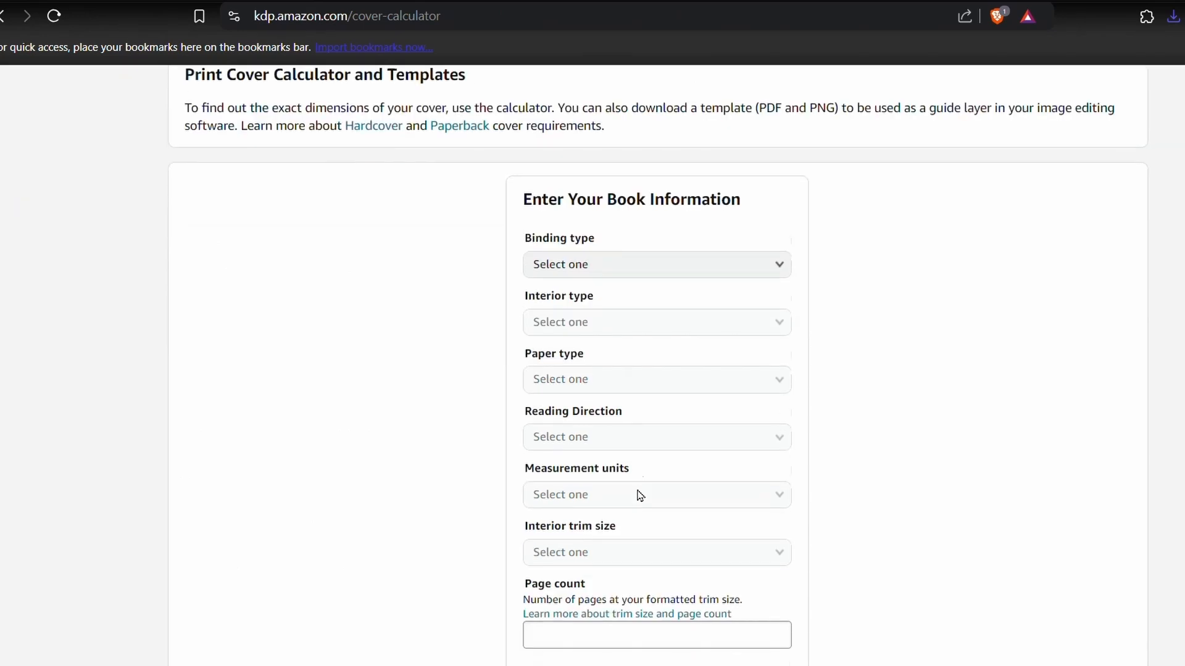
click(733, 241)
click(679, 253)
click(642, 293)
click(642, 295)
click(612, 352)
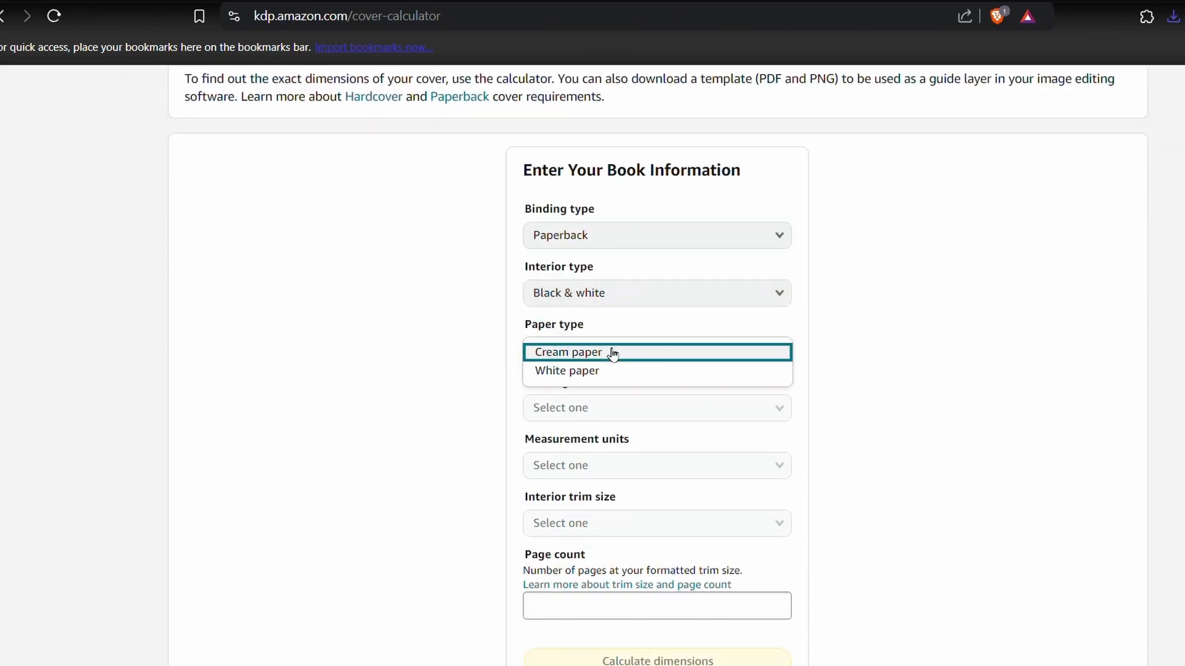
click(620, 371)
- Set the reading direction to Left to Right, the measurement units to Inches and the interior trim size to 6 x 9 in
scroll(654, 277, down, 3)
scroll(666, 142, up, 1)
click(698, 241)
click(697, 239)
click(692, 237)
click(692, 268)
click(704, 301)
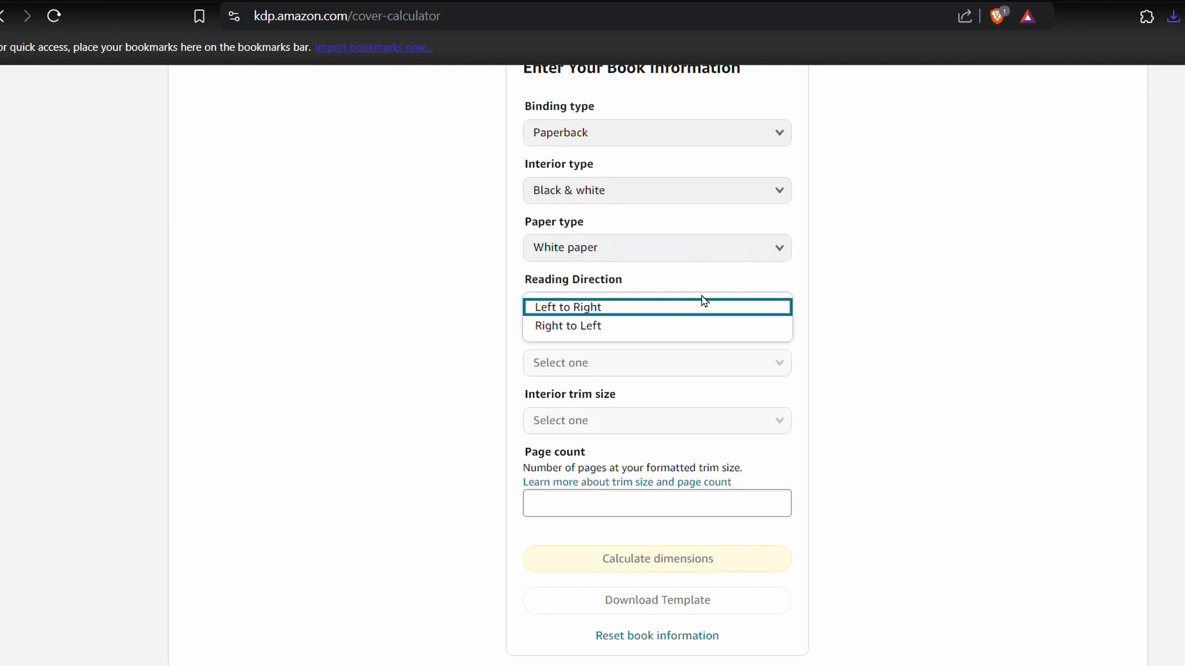
click(678, 307)
click(640, 364)
click(611, 366)
scroll(598, 370, down, 1)
click(598, 370)
click(579, 423)
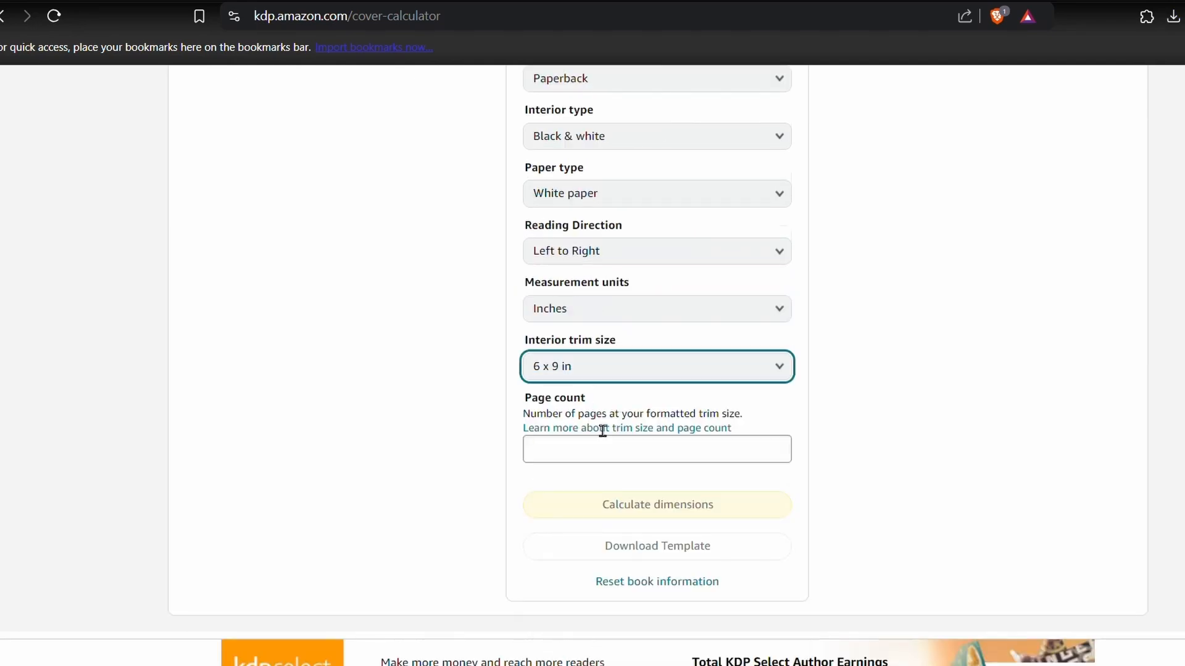
- Set the page count to 120 and calculate the cover dimensions
scroll(601, 426, down, 1)
click(580, 394)
text(120)
click(520, 456)
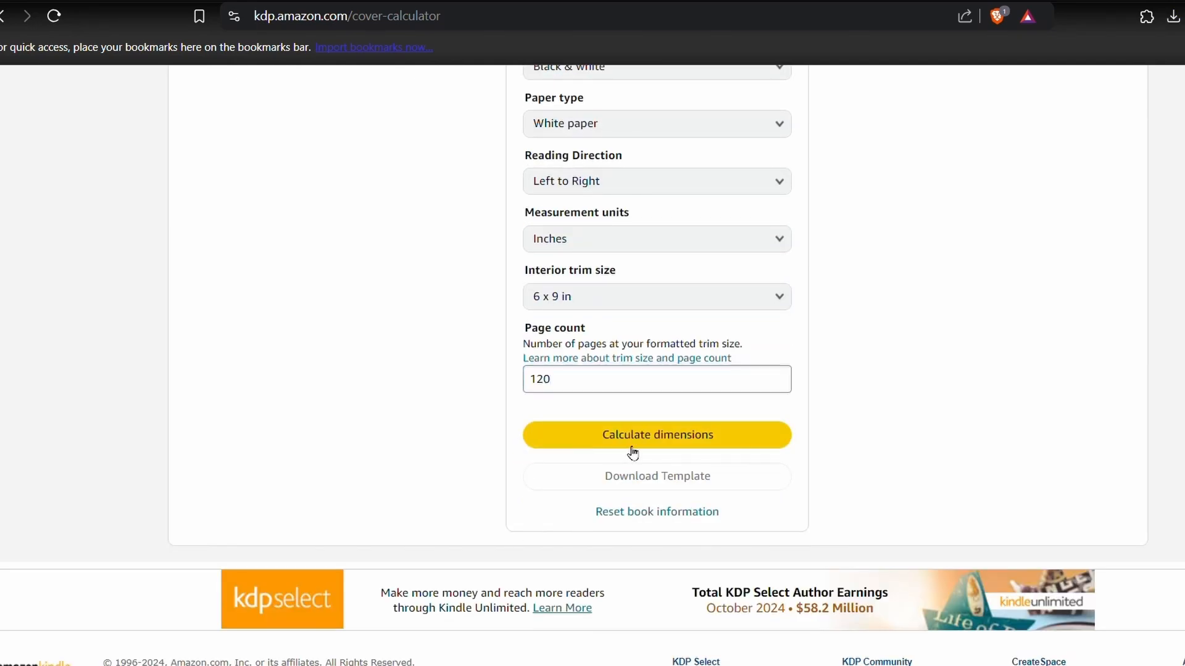
click(684, 449)
scroll(682, 449, up, 5)
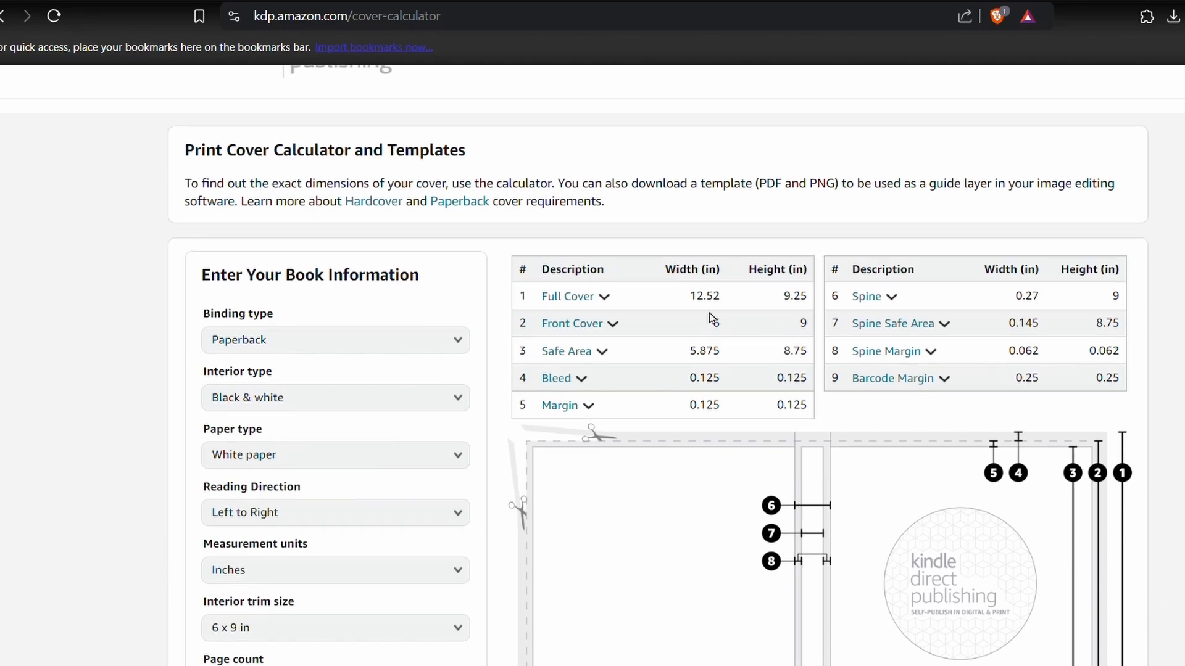
- Check the full cover width and height, and download the cover template
drag(721, 299, 816, 301)
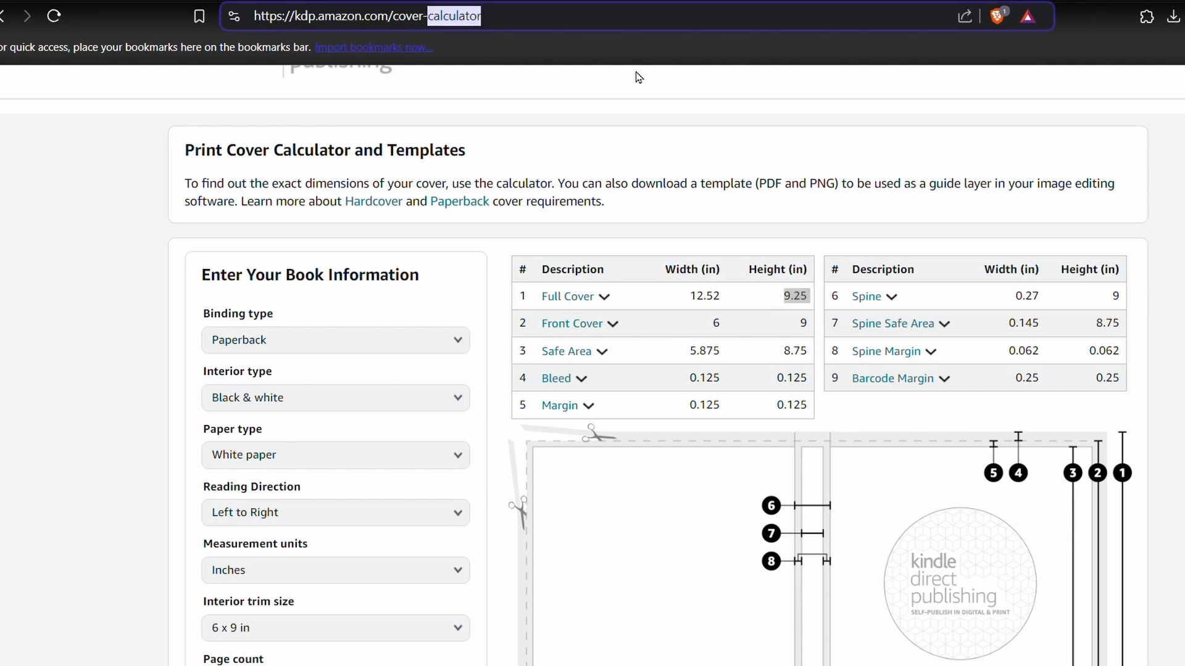
scroll(810, 403, down, 6)
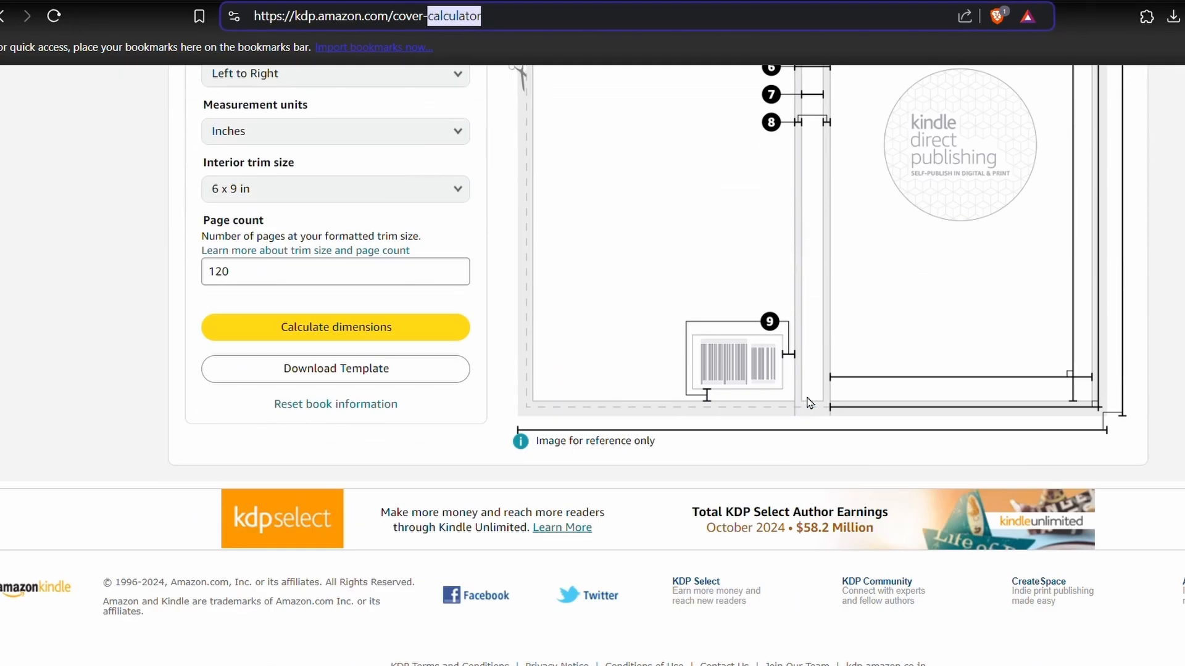
click(342, 382)
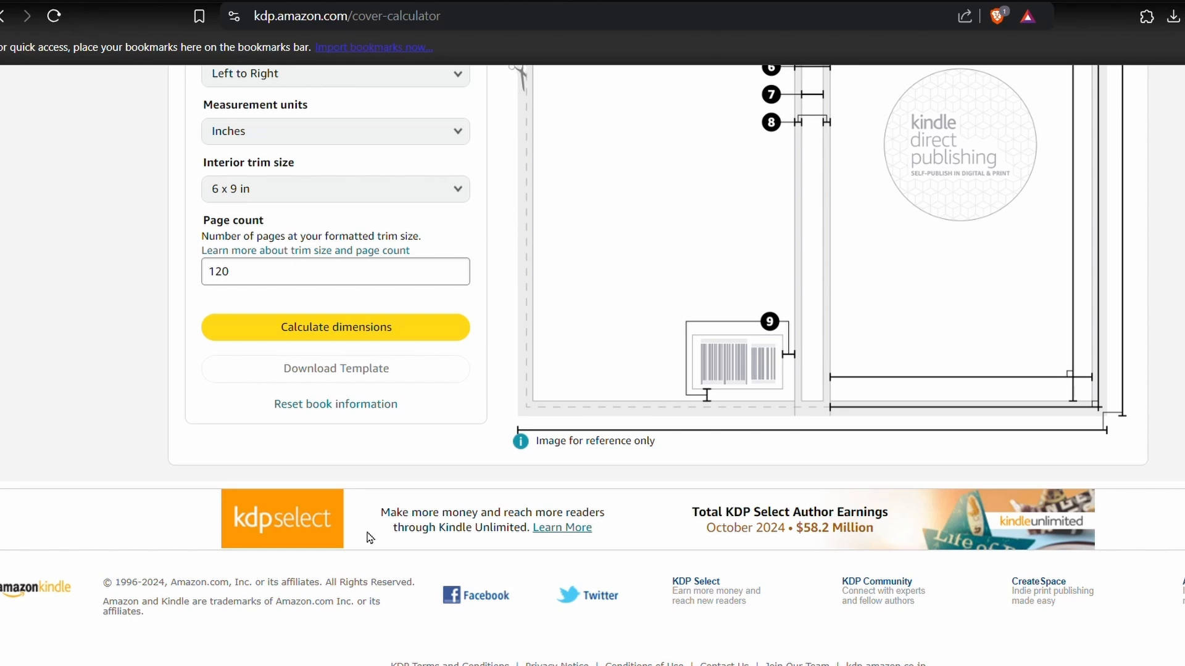
- Open canva.com in a new browser tab
click(649, 0)
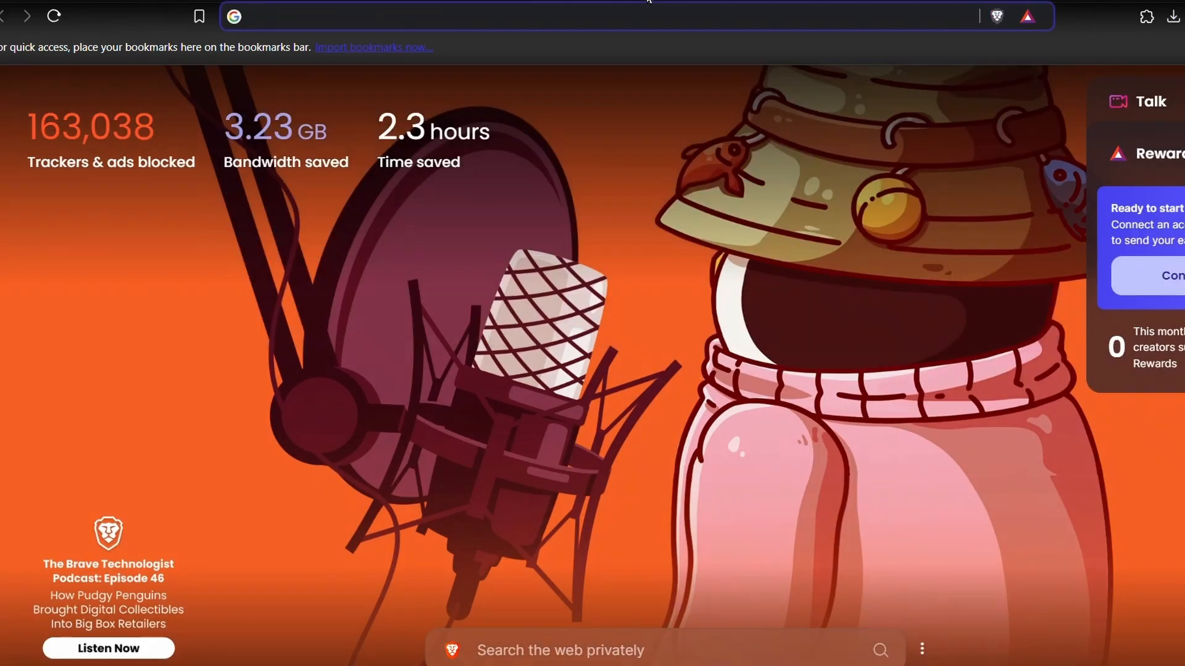
text(canva.com)
key(Return)
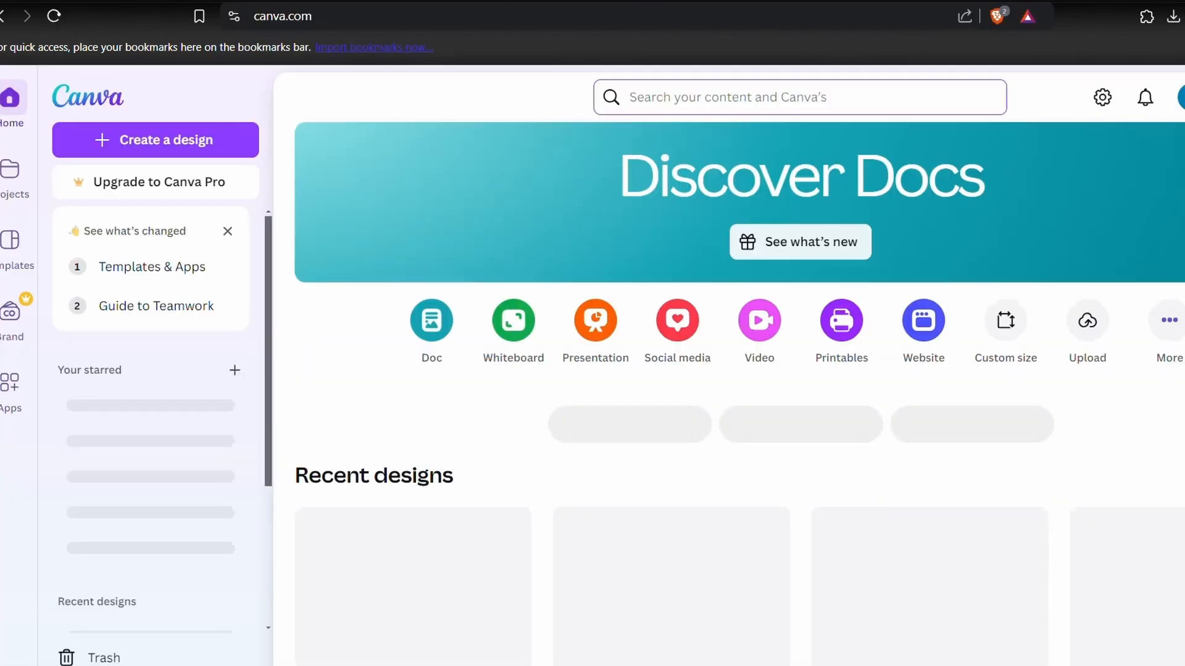
- Create a new custom-size design 12.52 in wide and 9.25 in high
click(225, 131)
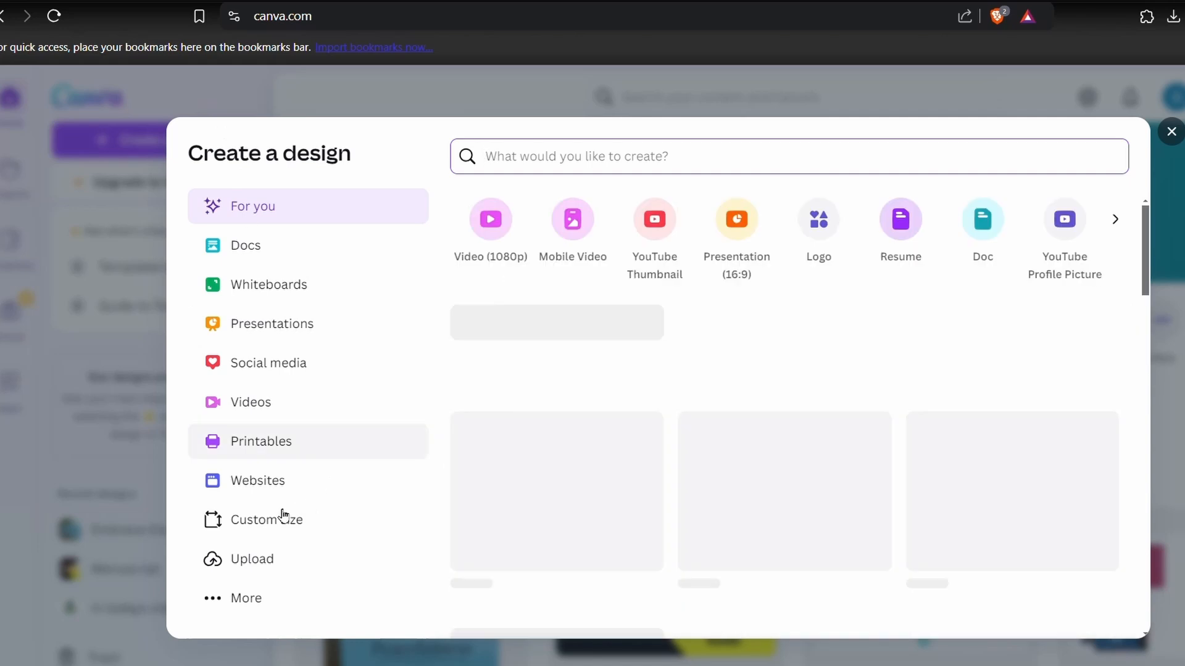
click(266, 519)
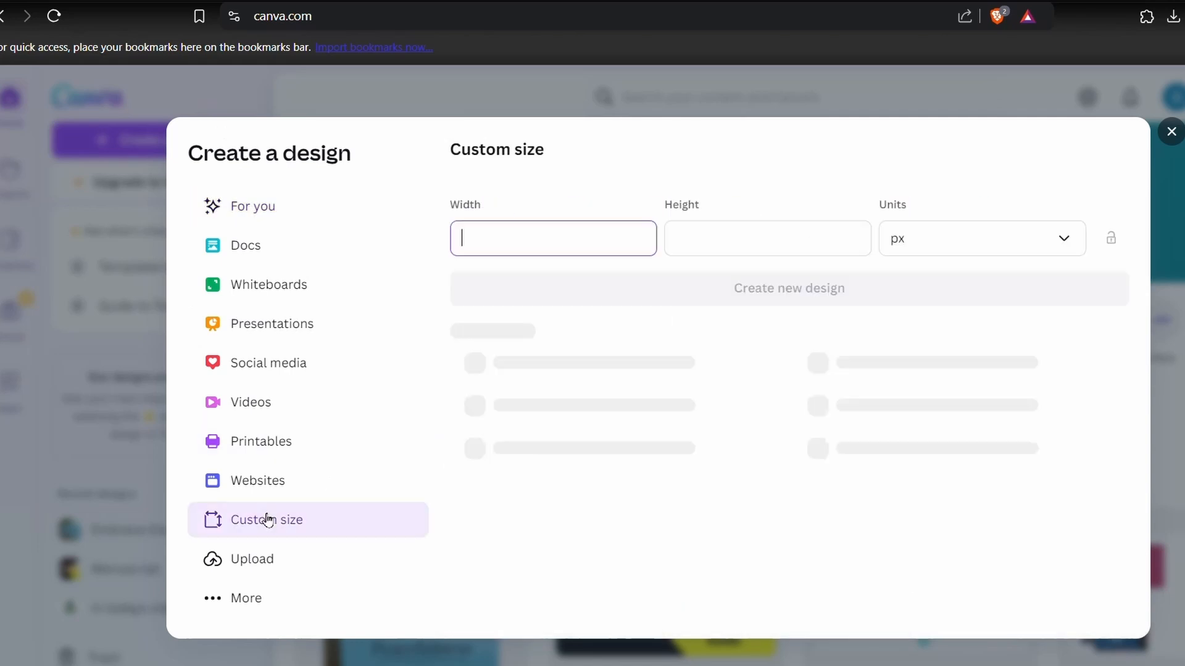
click(1035, 231)
click(952, 326)
click(633, 241)
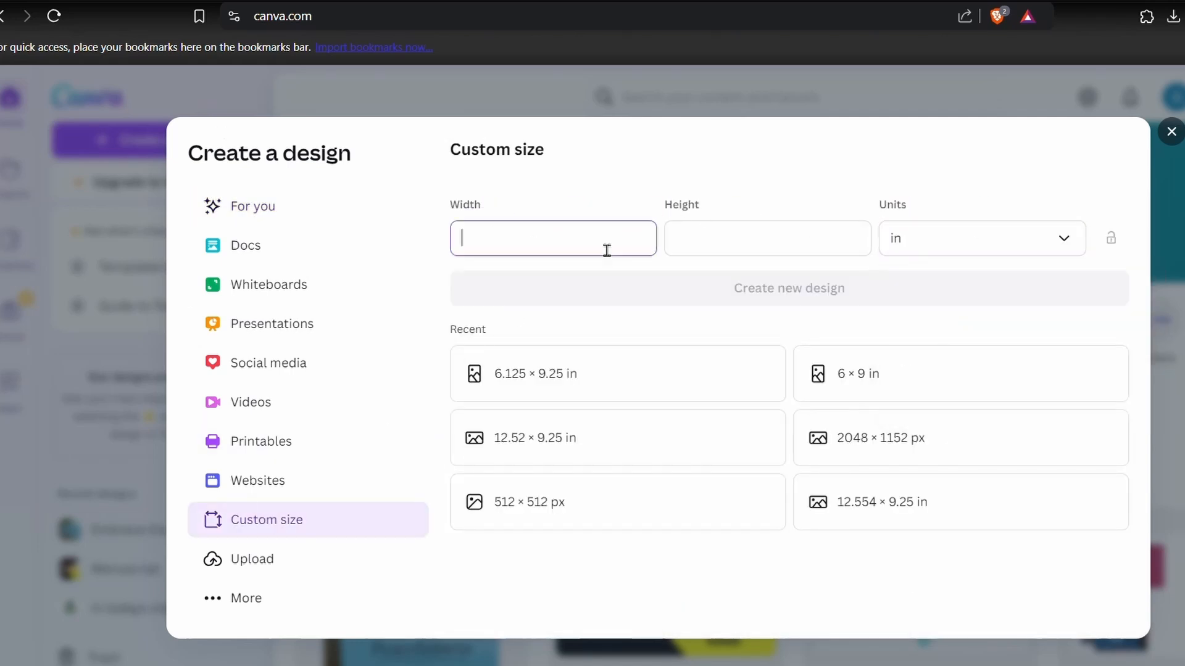
click(722, 253)
text(9.25)
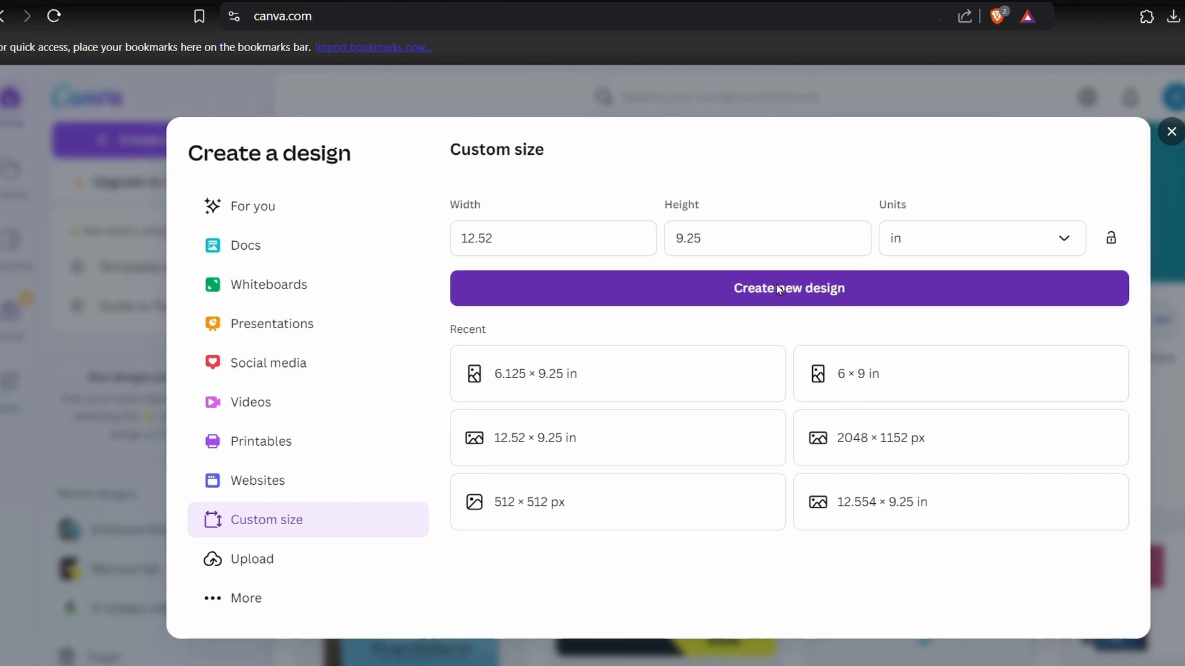
click(778, 289)
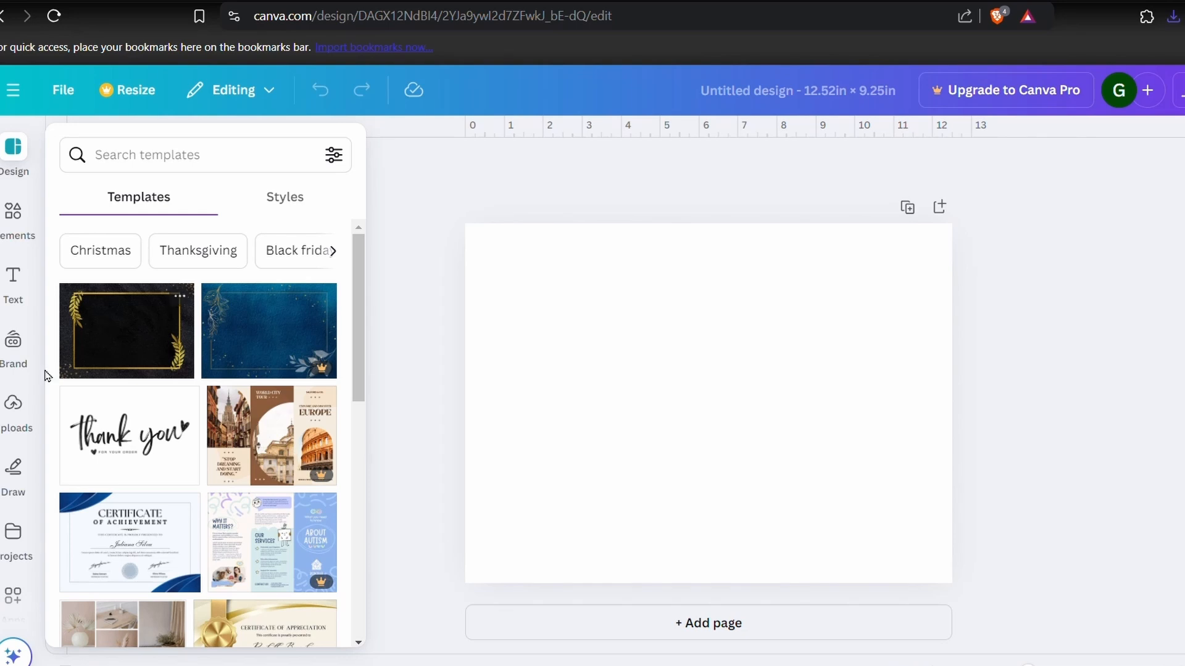
- Place the uploaded KDP cover template image on the page and enlarge it to fill the whole page
click(14, 407)
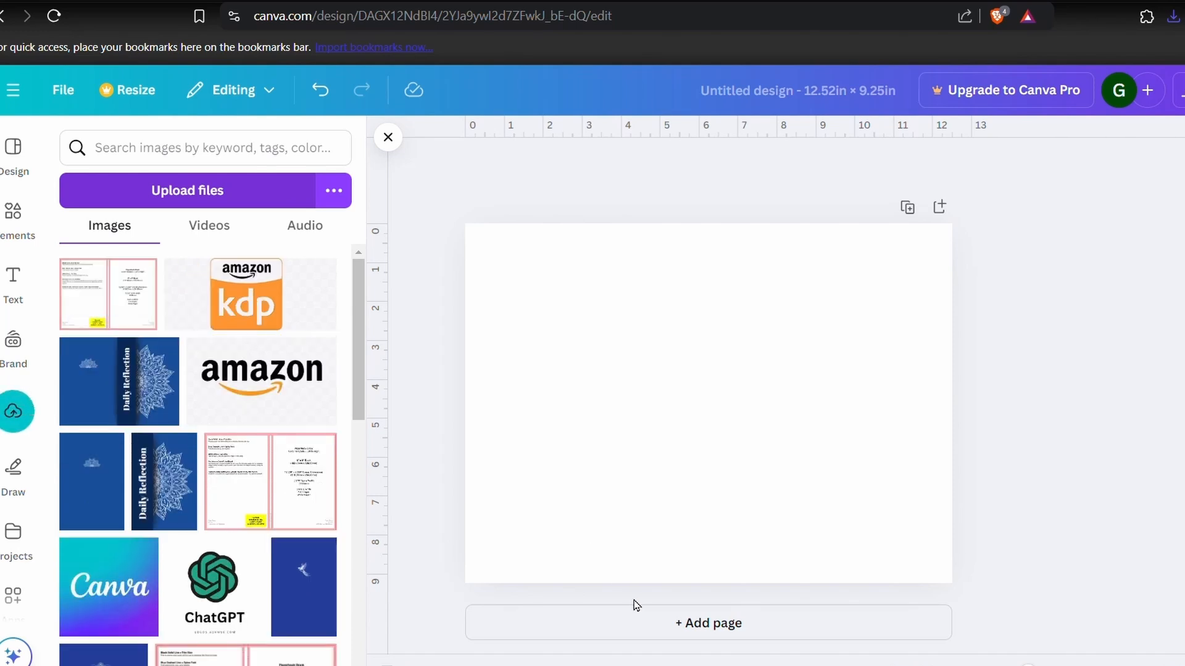
click(106, 272)
drag(886, 272, 954, 226)
drag(534, 546, 465, 584)
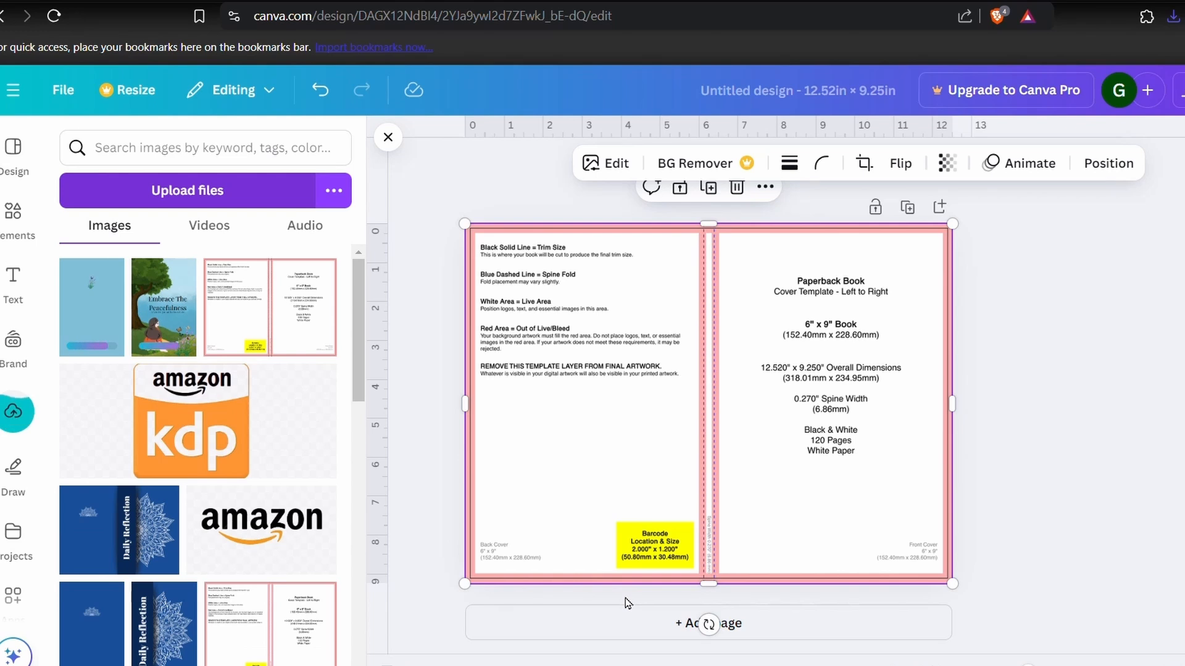
- Add the uploaded front and back cover images, placing the back cover on the template's left half and the front cover on its right
click(172, 320)
click(90, 323)
drag(733, 397, 578, 397)
drag(680, 405, 786, 405)
- Lower the opacity of the front and back cover images so the template shows through them
click(702, 291)
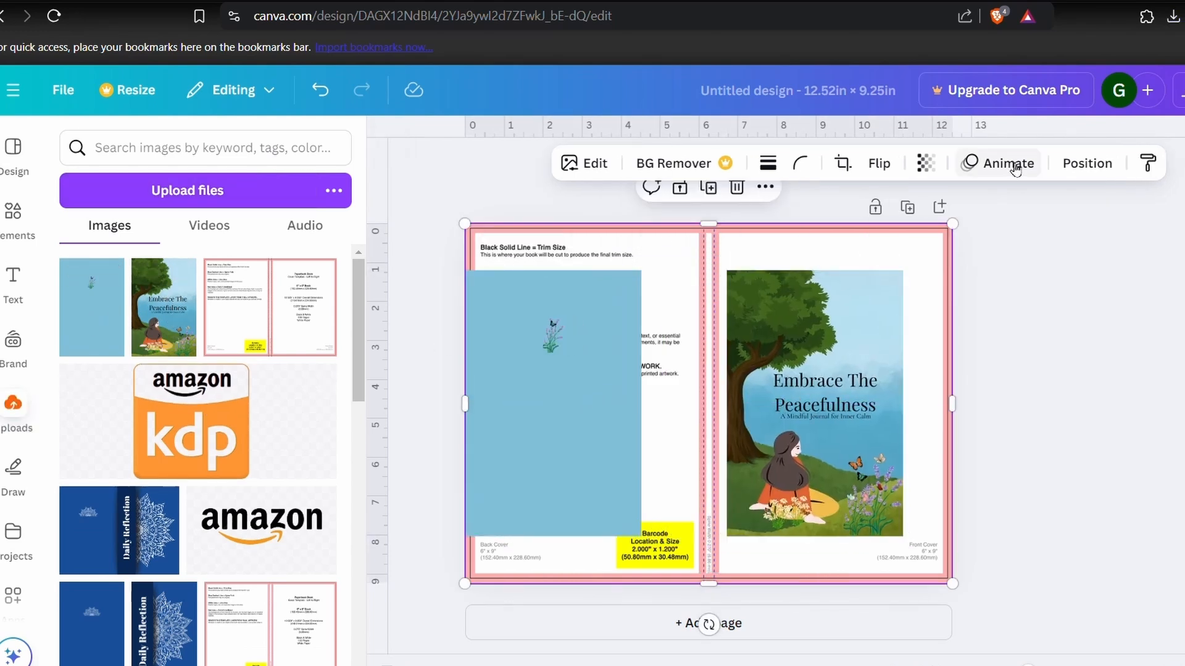
click(857, 284)
click(925, 163)
drag(967, 236, 914, 238)
click(605, 327)
click(925, 163)
- Align the front cover with the page's right edge and the back cover with its left, enlarging each to full page height beside the spine
drag(823, 370, 873, 323)
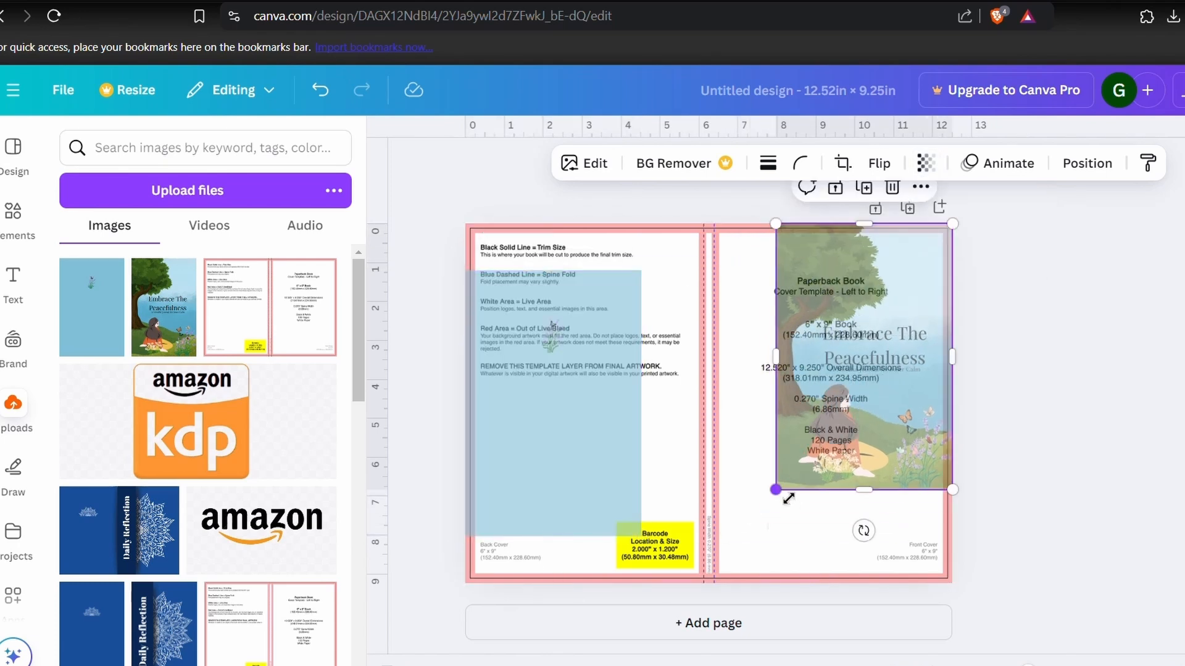
drag(787, 498, 729, 590)
drag(551, 469, 551, 422)
drag(651, 497, 730, 569)
click(1050, 453)
- Restore the front and back cover images to full opacity
click(913, 388)
click(925, 162)
drag(913, 236, 976, 236)
click(586, 432)
click(926, 162)
click(1029, 483)
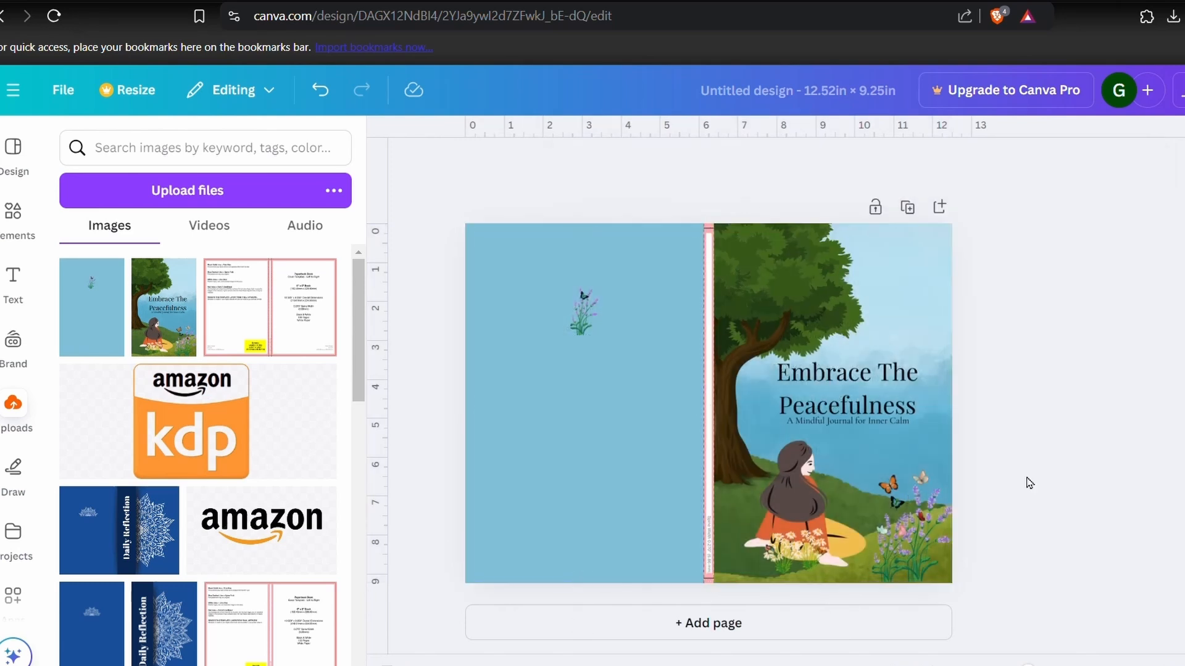
- Add a square shape and reshape it into a narrow full-height strip covering the spine between the two covers
click(15, 216)
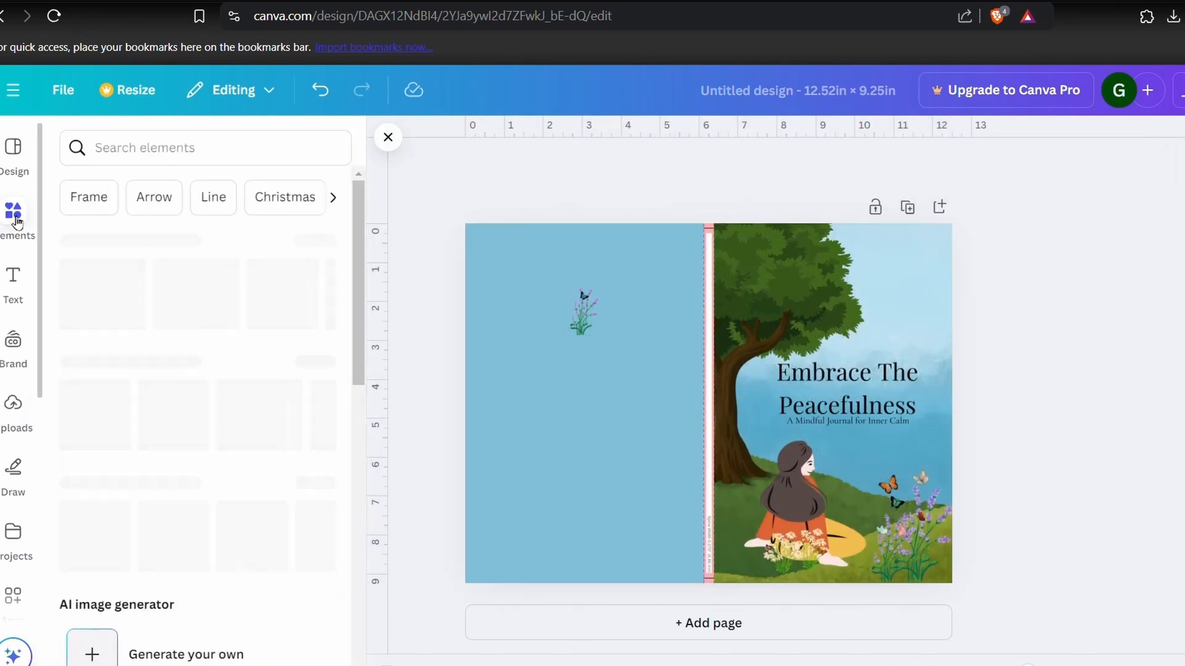
click(92, 398)
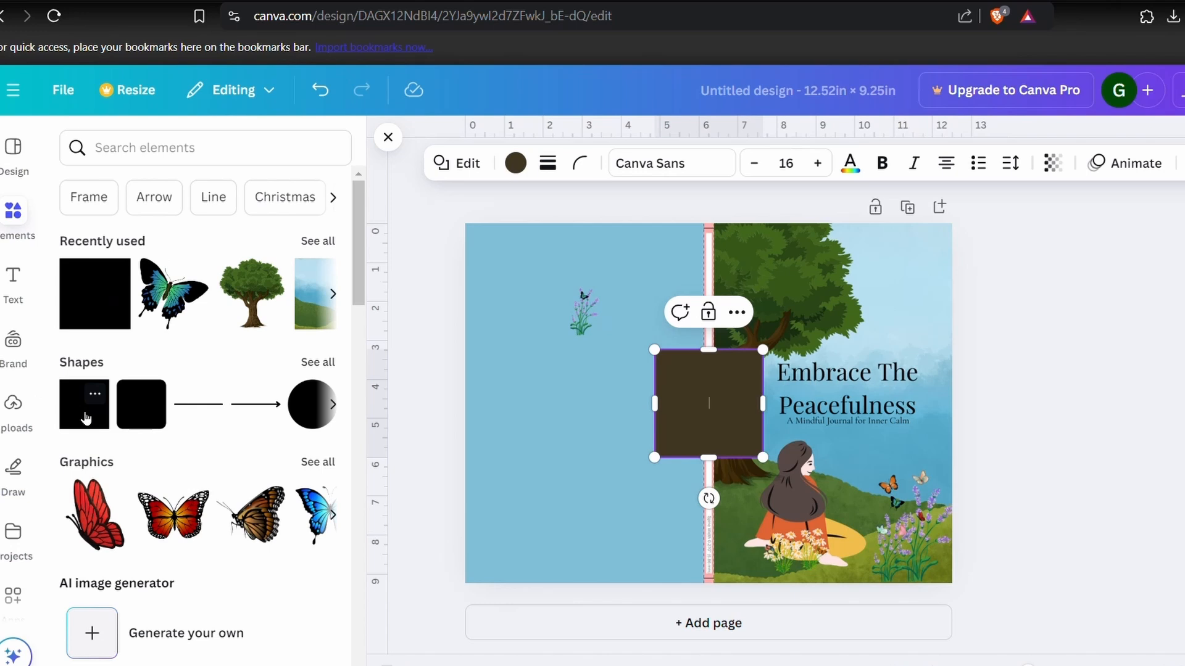
click(543, 494)
click(724, 420)
drag(763, 404, 703, 407)
drag(710, 475, 703, 585)
drag(726, 353, 727, 233)
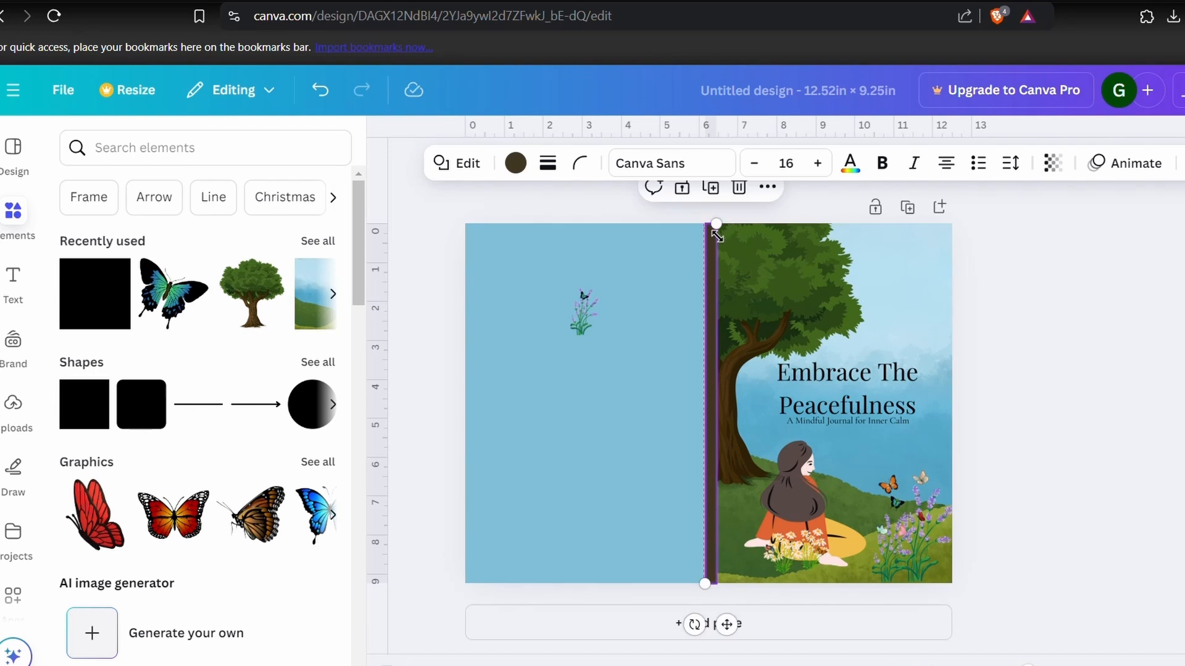
drag(714, 596, 704, 596)
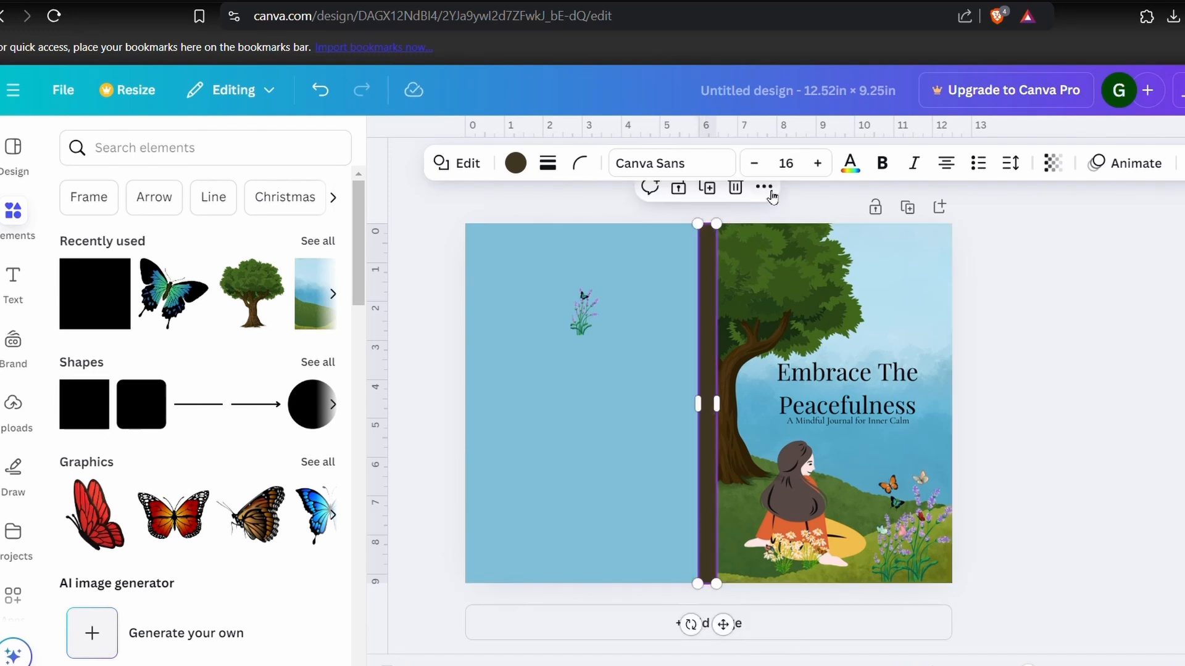
- Send the spine strip one layer backward
click(765, 188)
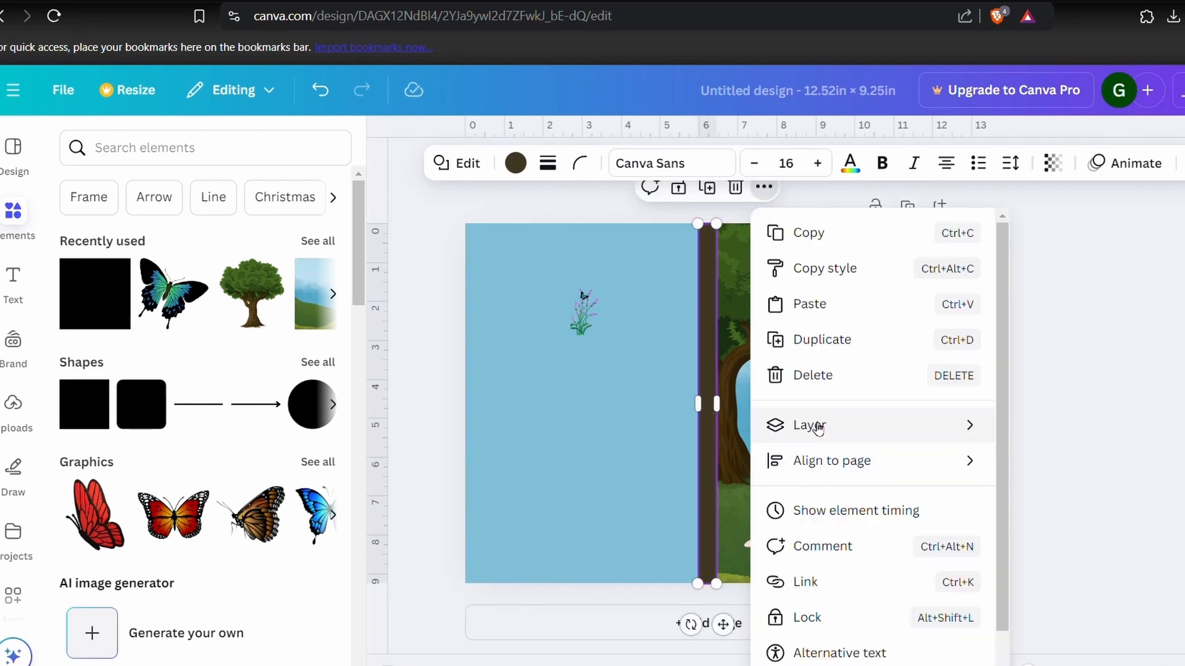
mouse_move(818, 429)
click(1051, 497)
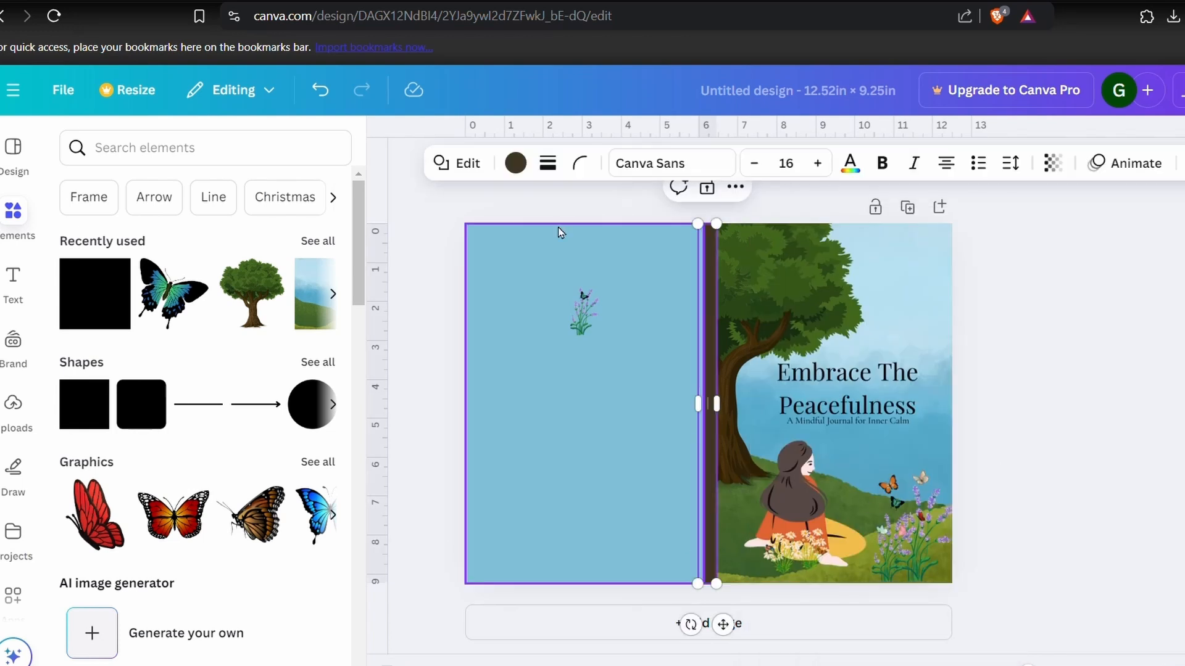
- Recolor the spine strip dark green from the front cover's photo colors
click(515, 163)
scroll(173, 402, down, 3)
click(172, 401)
click(547, 450)
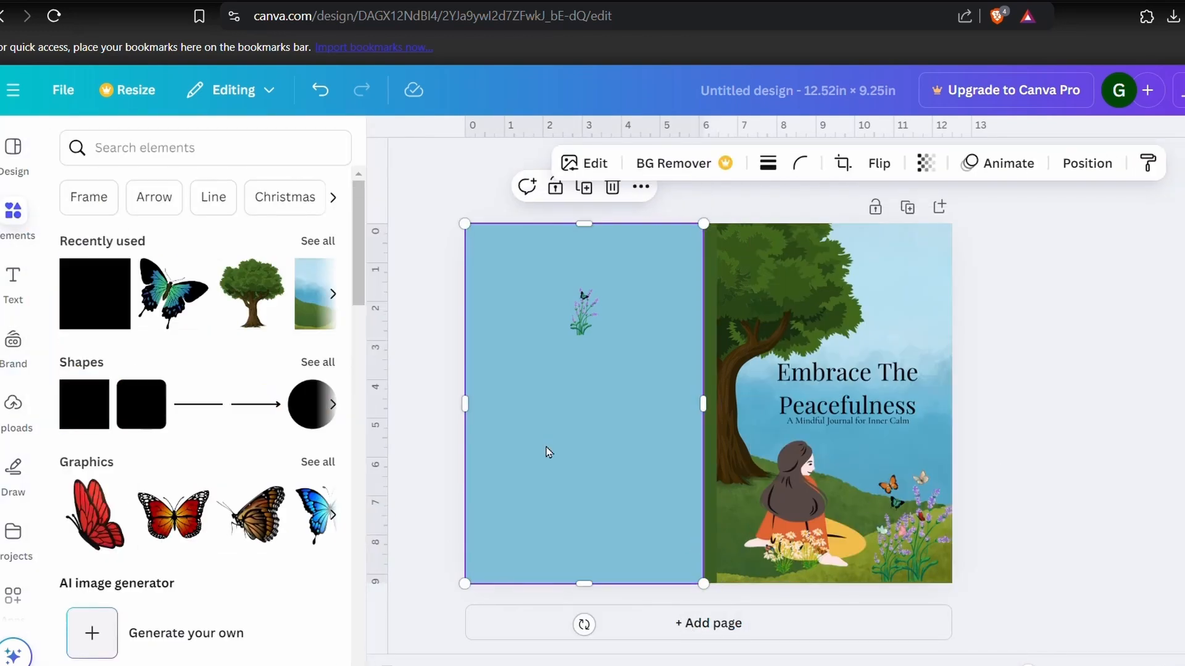
- Try the front cover's photo colors on the spine strip, and finish with the blue from the back cover's photo colors
click(706, 370)
click(515, 163)
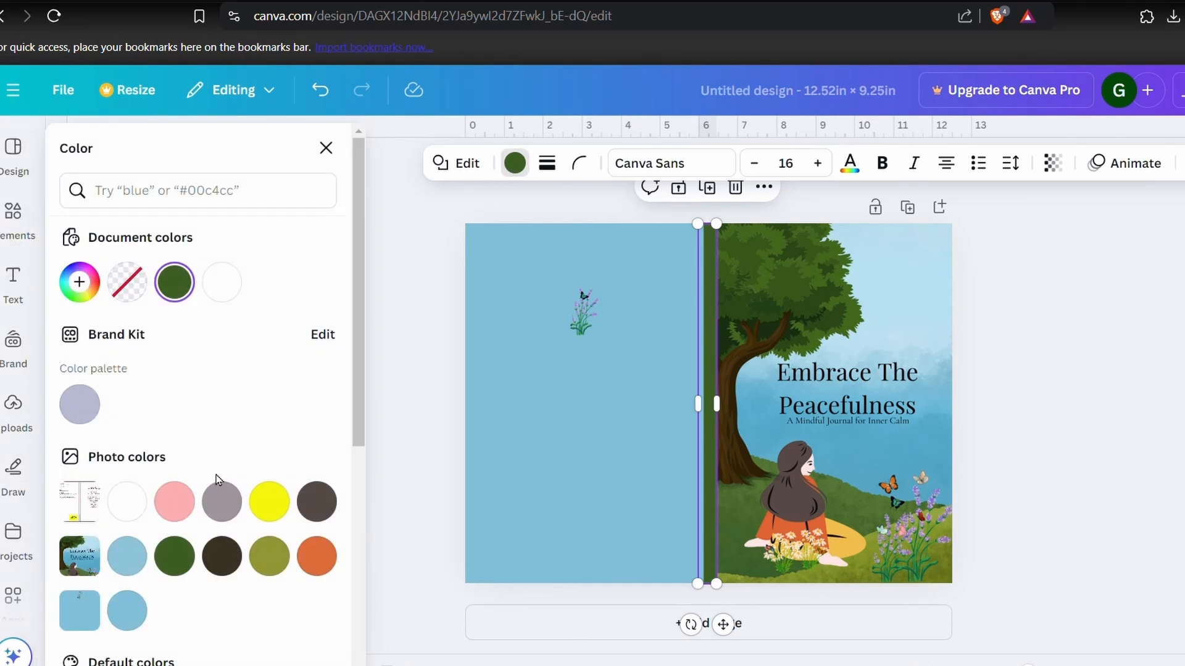
scroll(127, 401, down, 3)
click(128, 414)
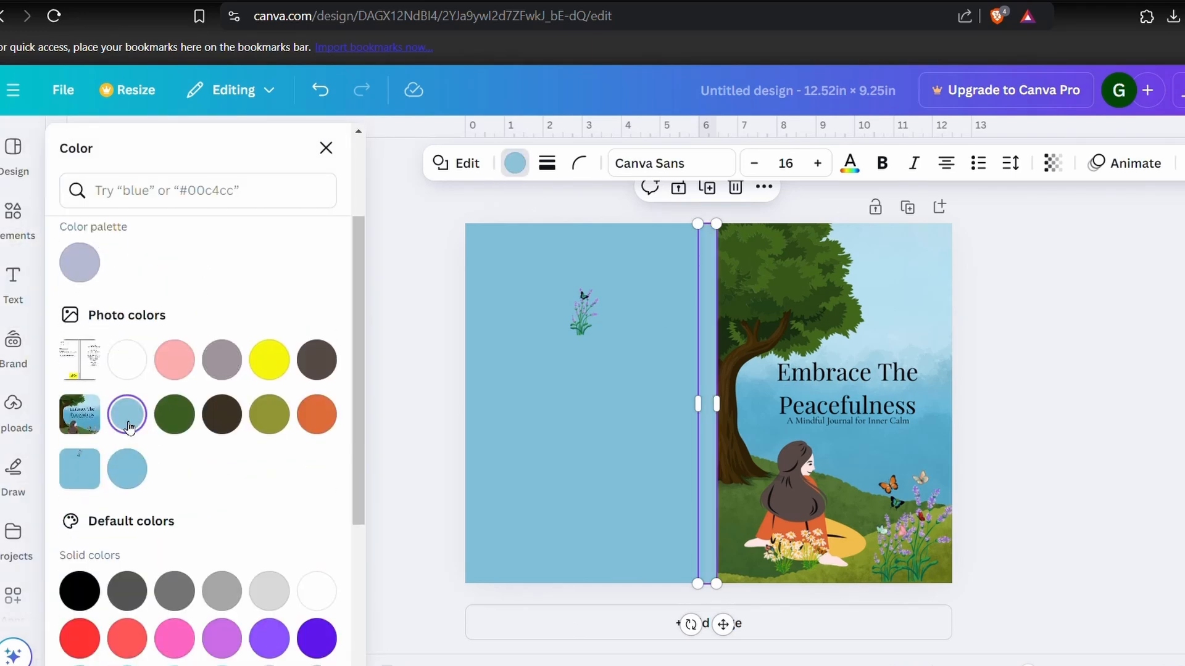
click(175, 416)
click(222, 416)
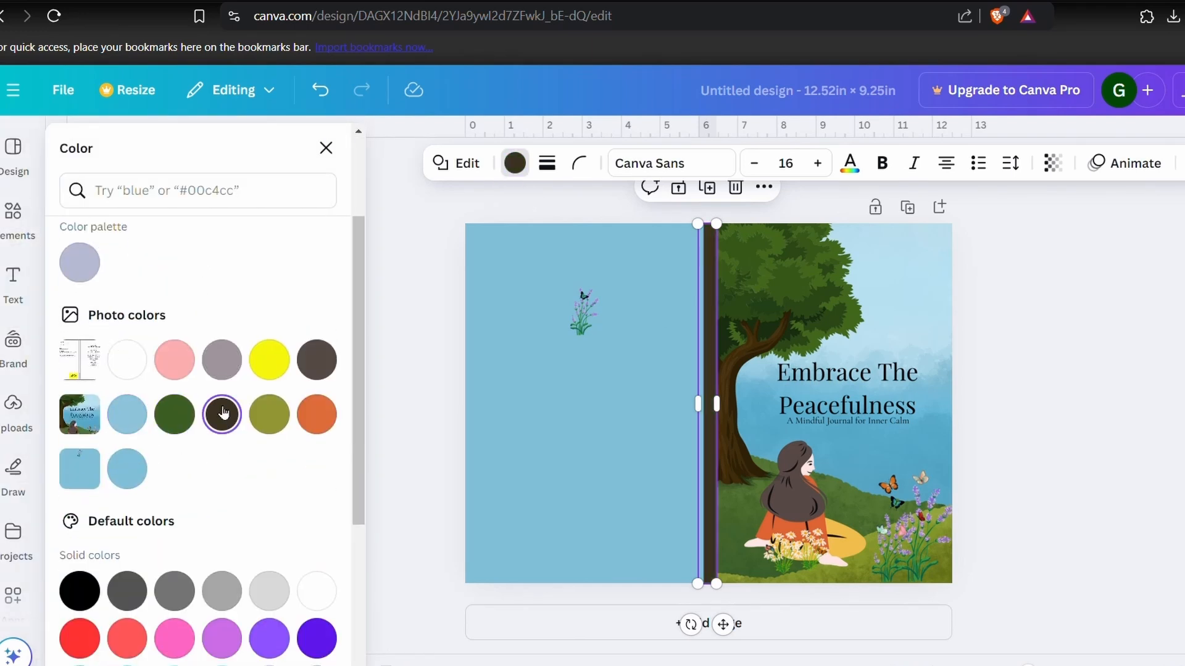
click(271, 420)
click(316, 415)
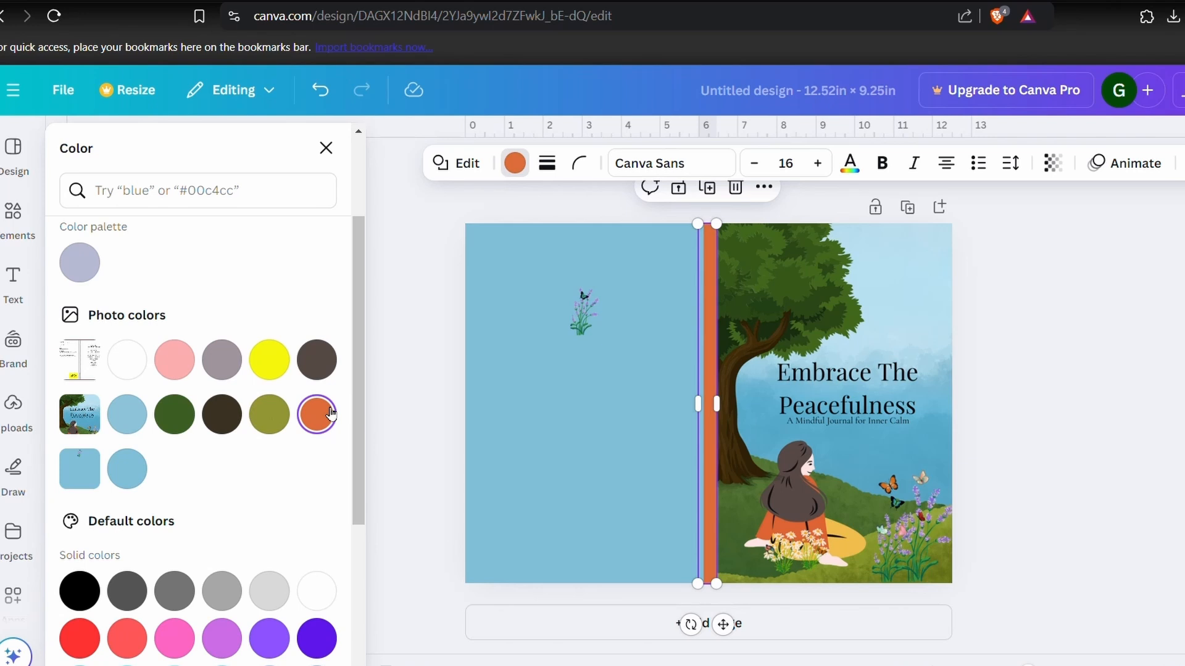
click(127, 469)
click(415, 481)
- Show the layer list and delete the KDP template image layer from the design
click(930, 263)
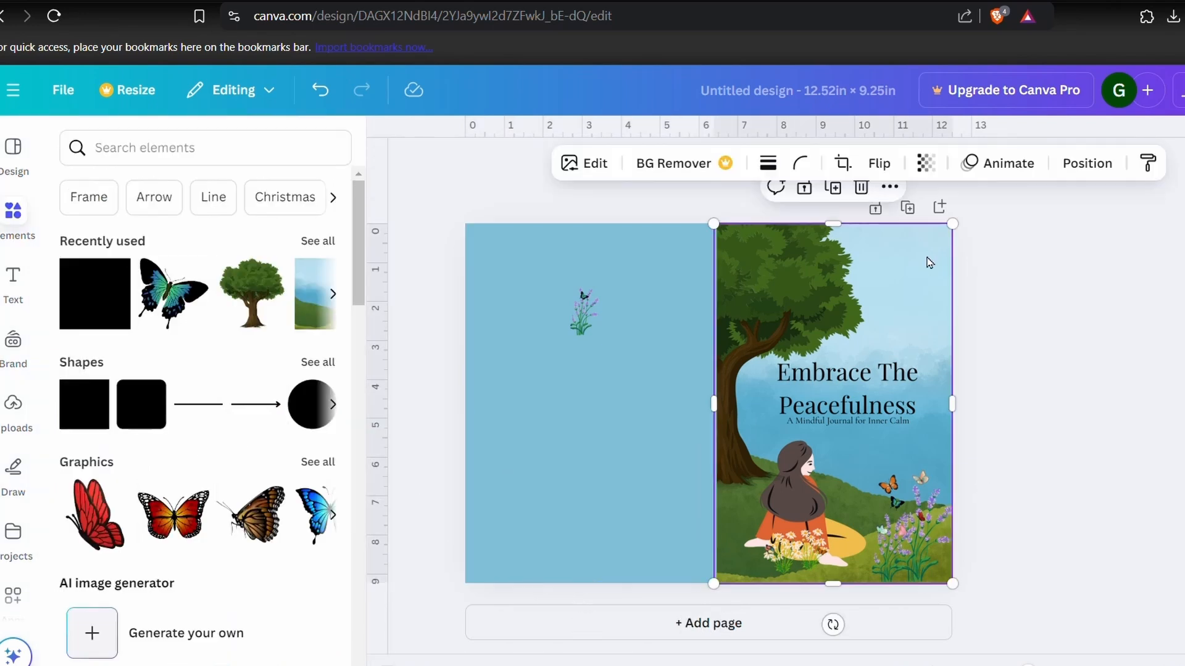
click(889, 186)
mouse_move(950, 428)
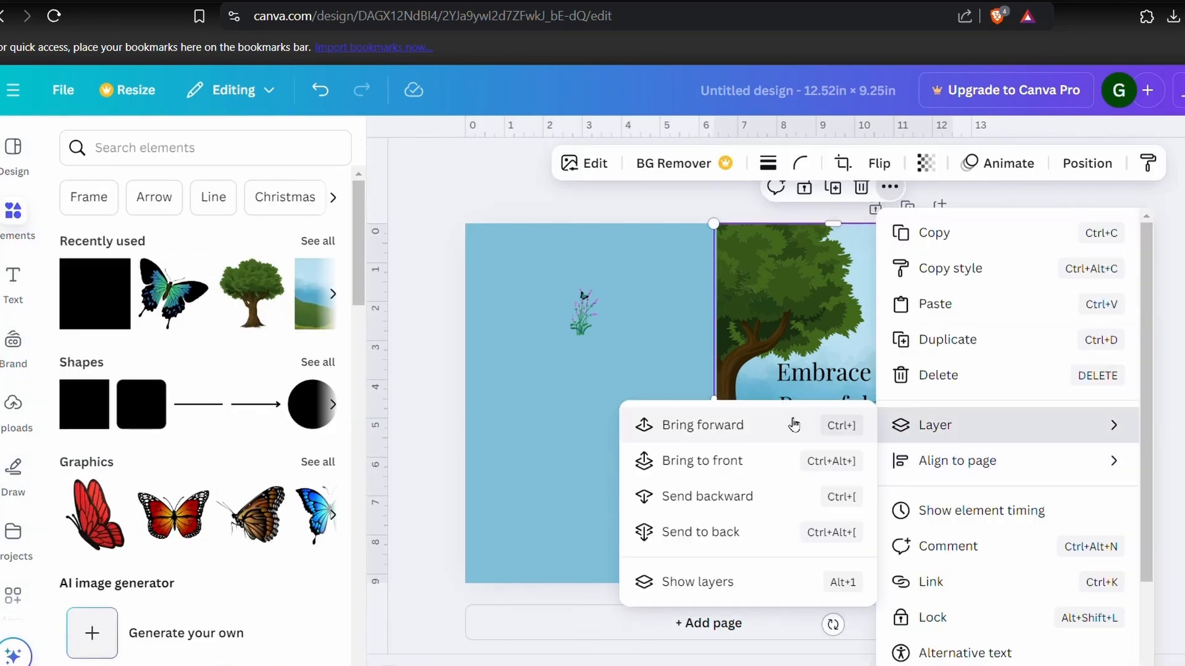
click(697, 582)
click(251, 480)
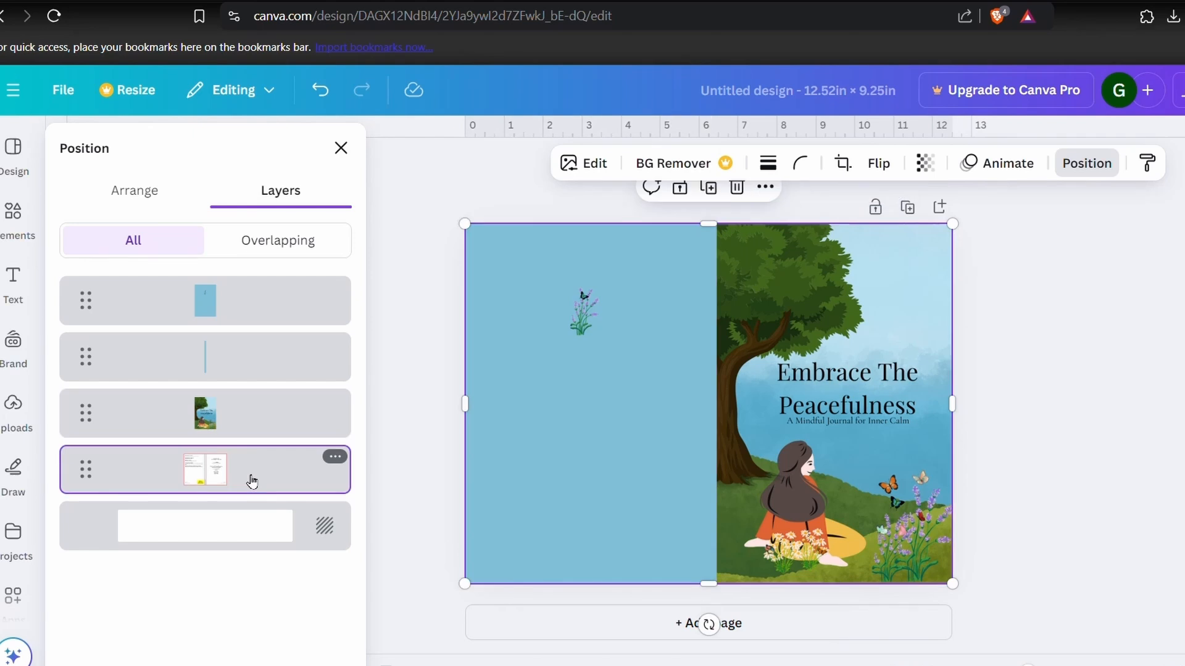
click(339, 460)
click(386, 240)
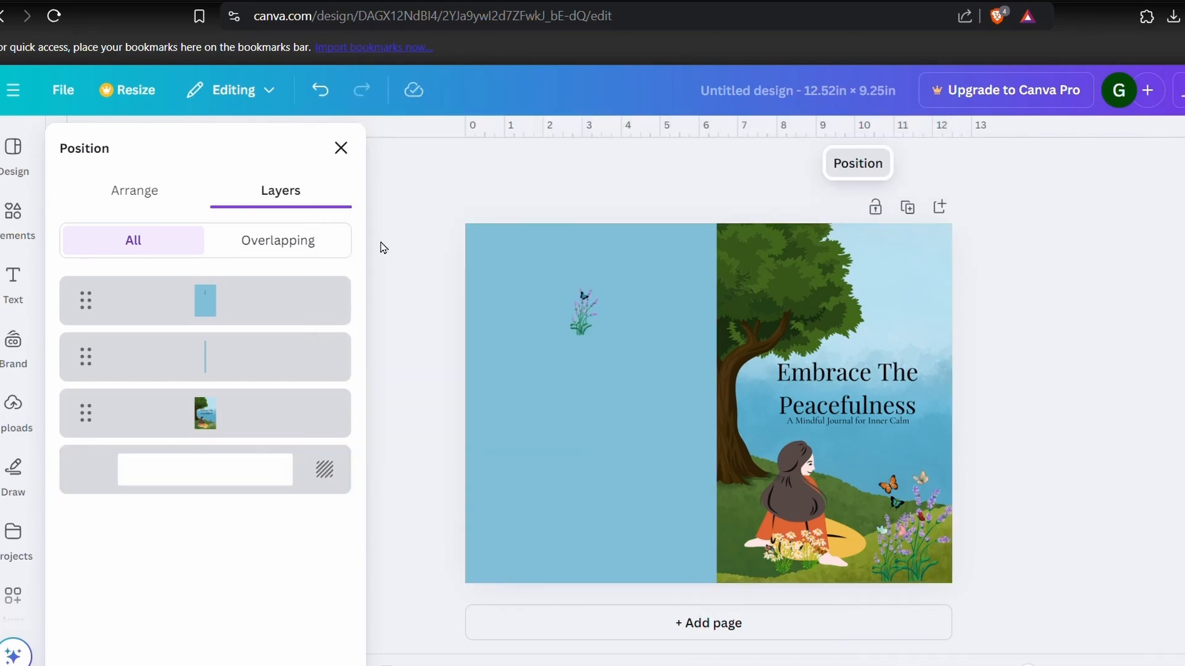
- Rename the design "Embrace the peacefulness cover"
click(846, 99)
text(Embrace t)
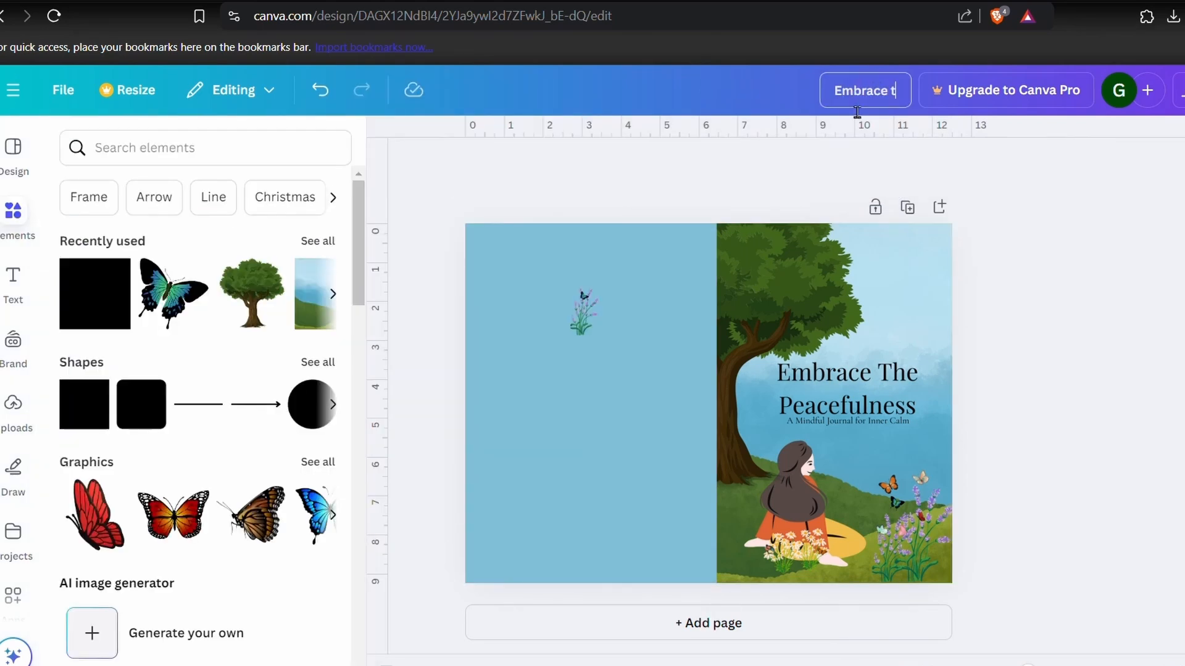
text(he peaceful)
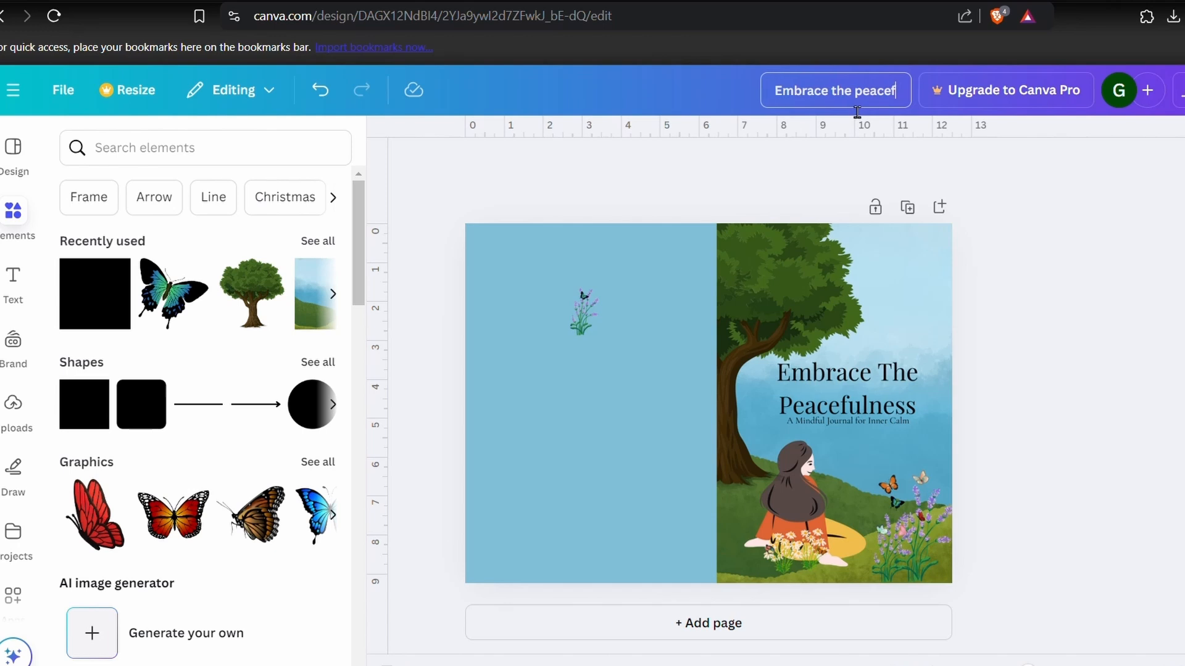
text(ness cover)
key(Return)
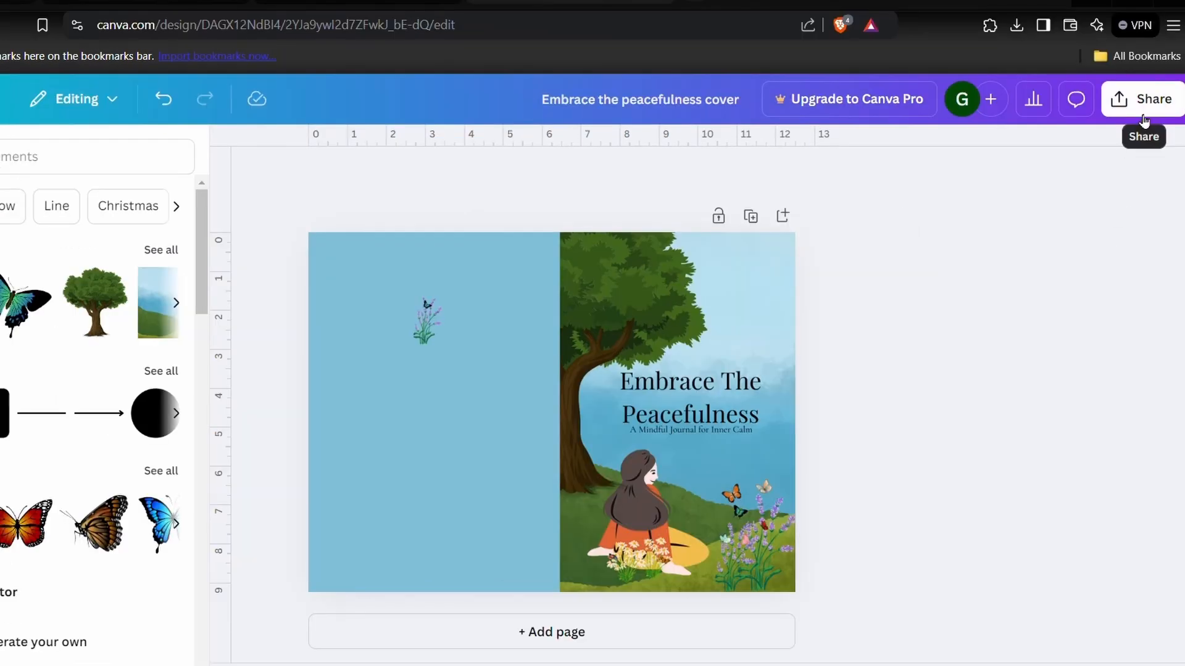
- Download the full cover design as a PDF Print file and dismiss the sharing pane
click(1143, 119)
click(870, 455)
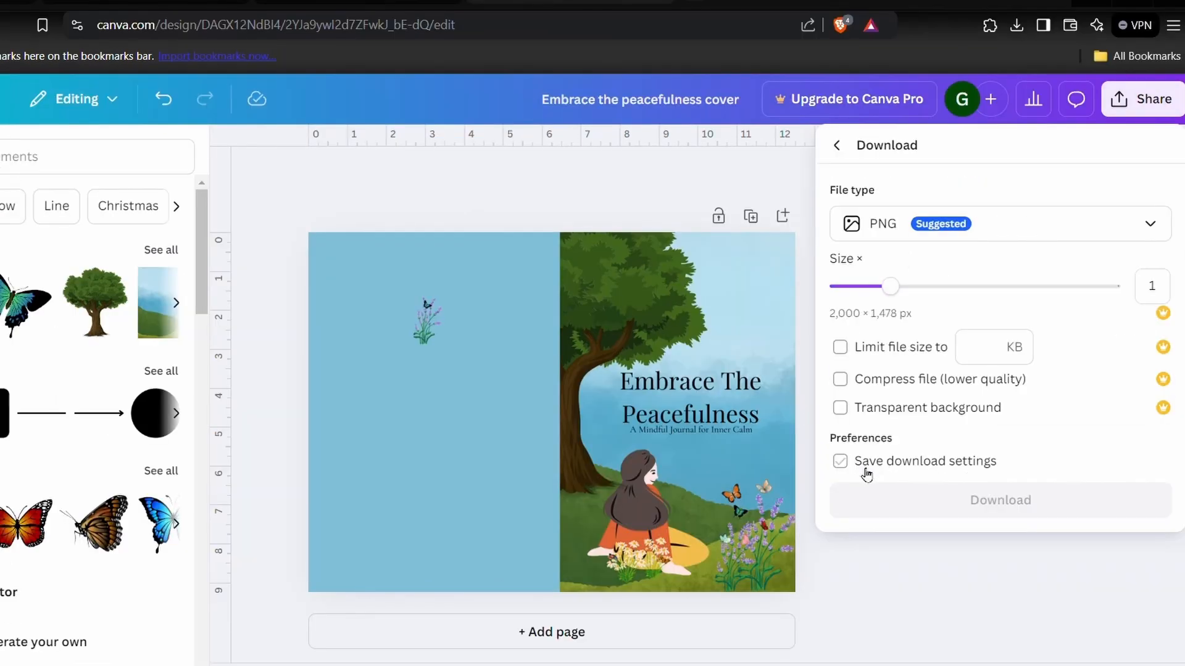
click(1037, 216)
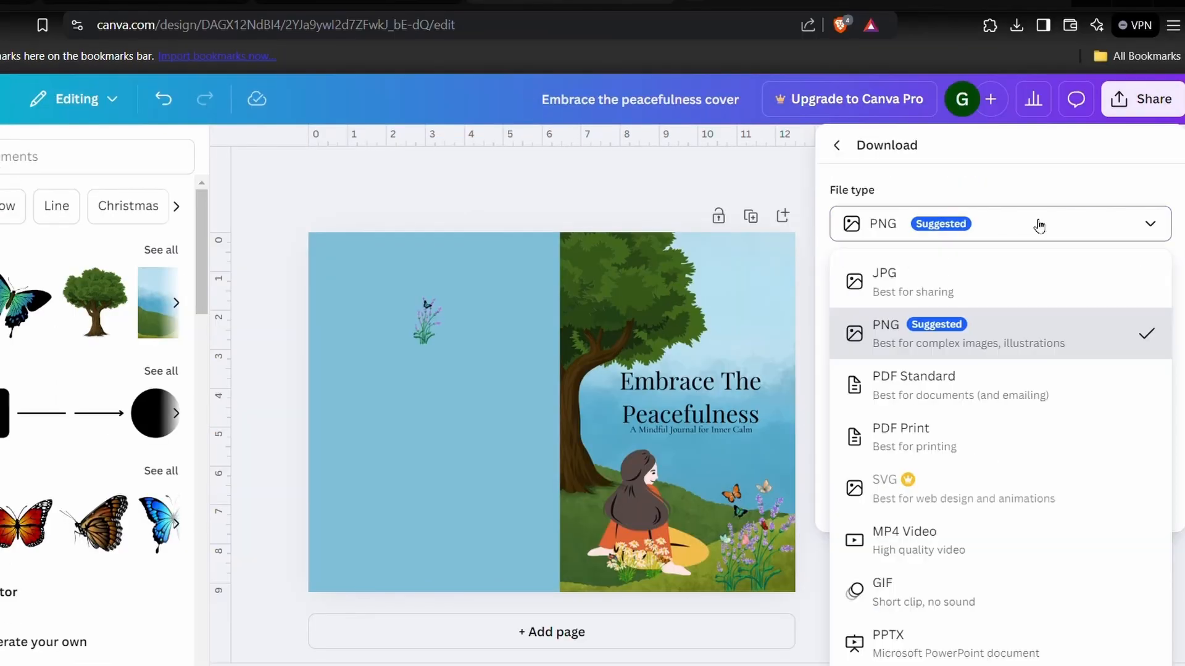
click(980, 442)
click(1023, 473)
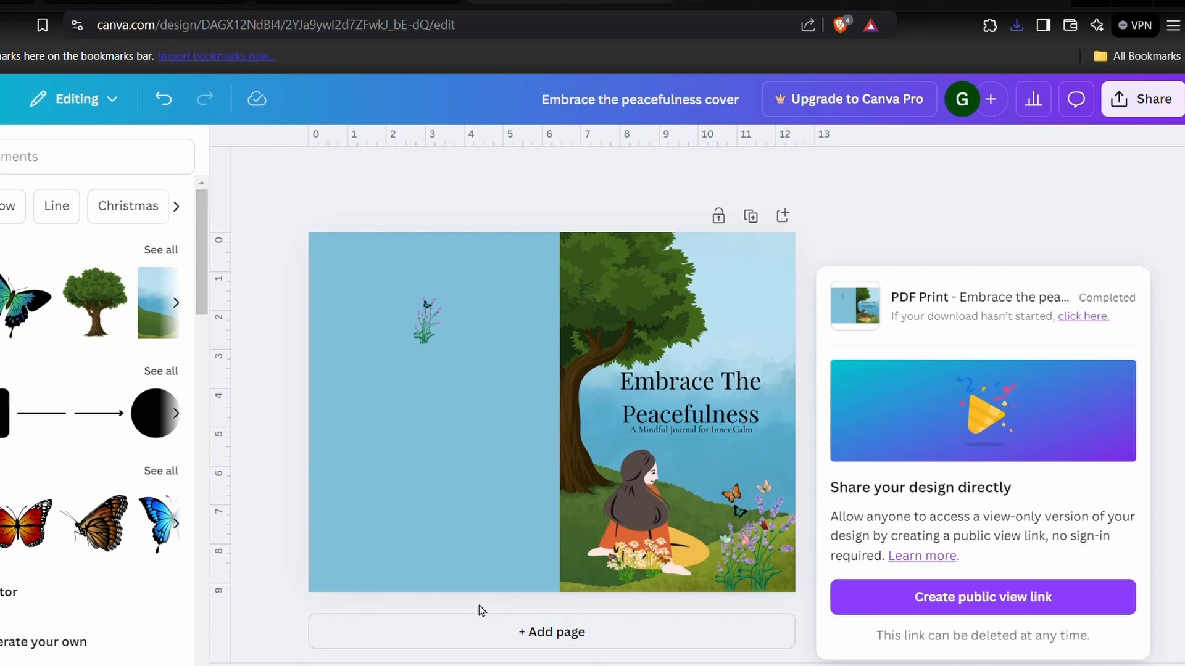
click(862, 217)
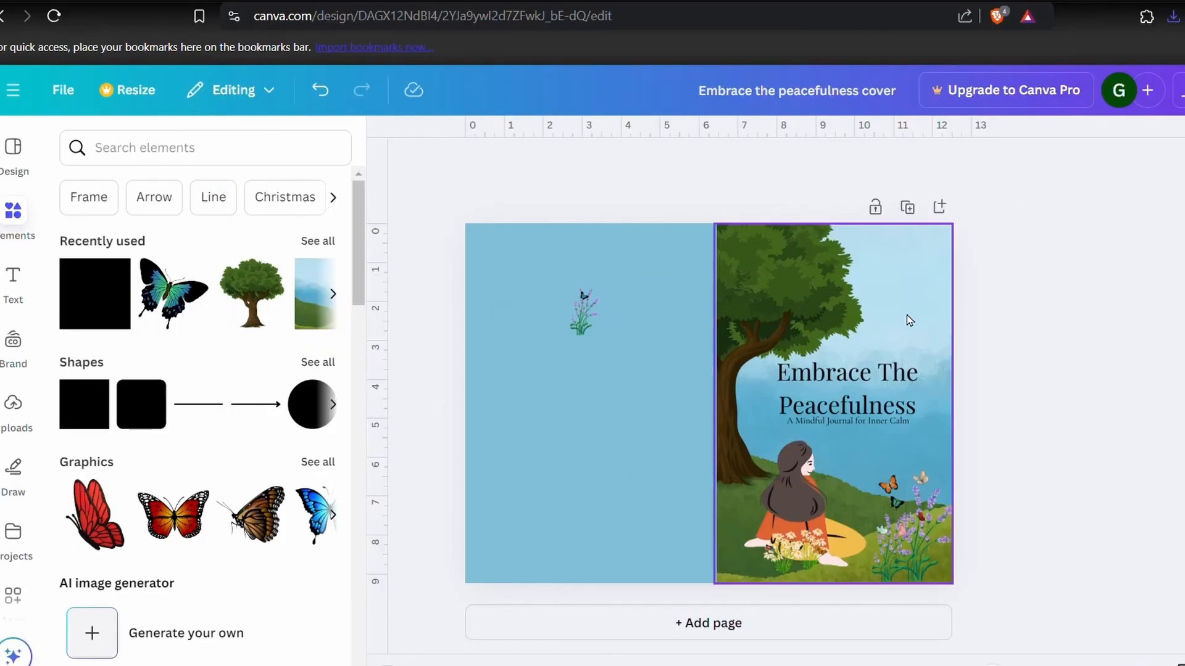